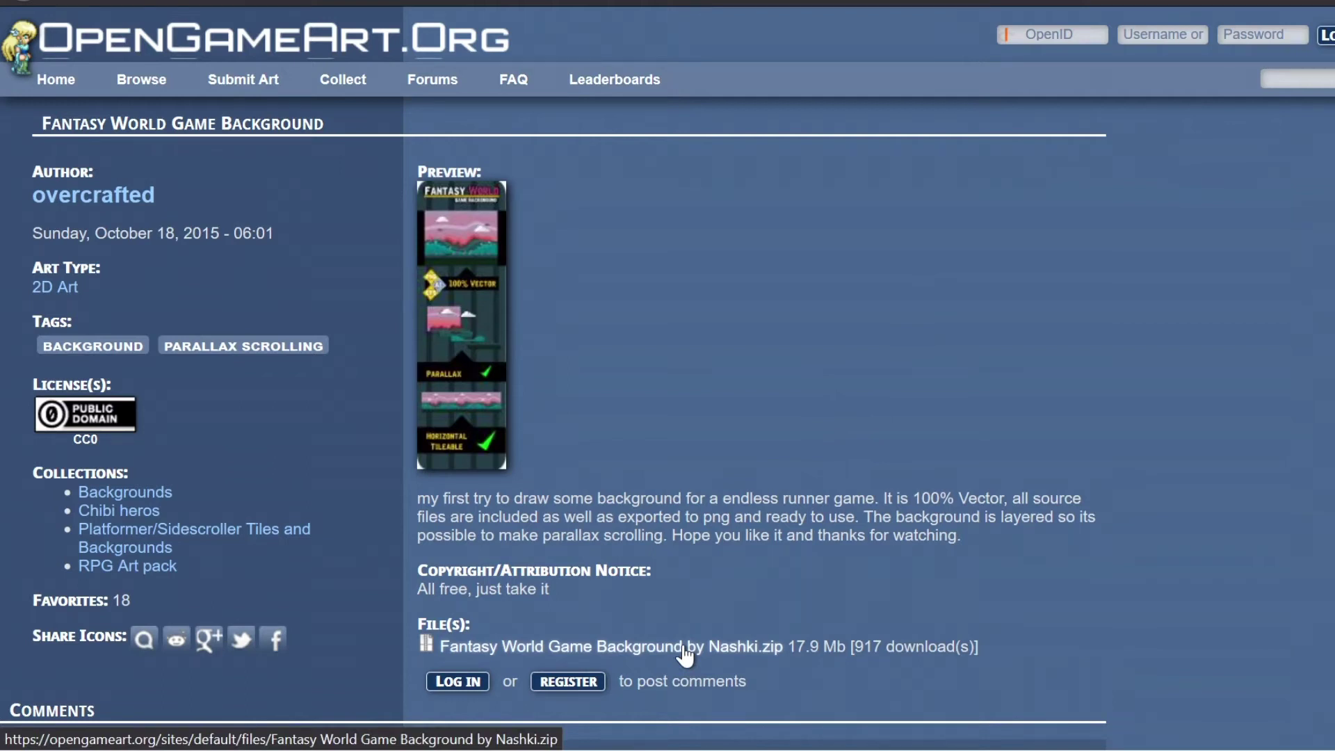
Step: Browse the Fantasy World Game Background pack on OpenGameArt.org, then bring up GameMaker's Start Page
{"action": "mouse_move", "coordinate": [676, 81]}
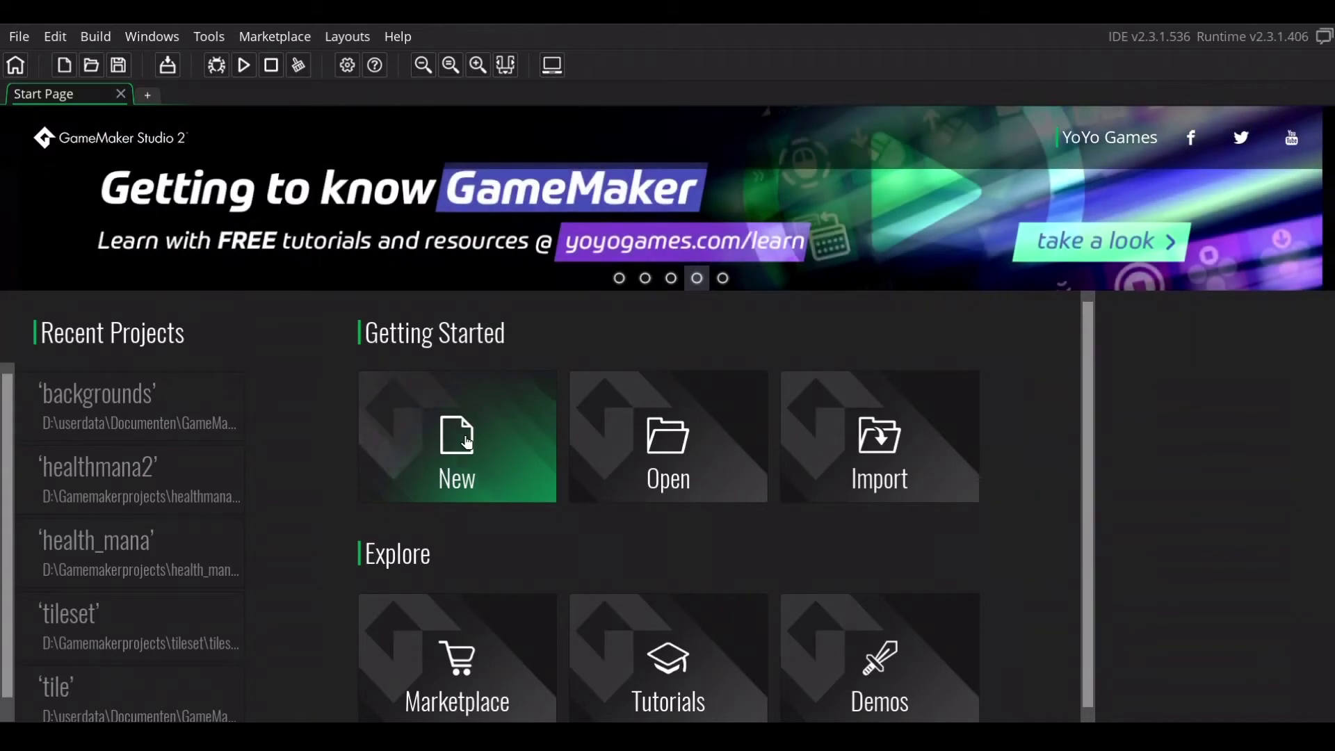
Step: Create a new sprite, Sprite7, in the Animation group and open it for image editing
{"action": "left_click", "coordinate": [467, 442]}
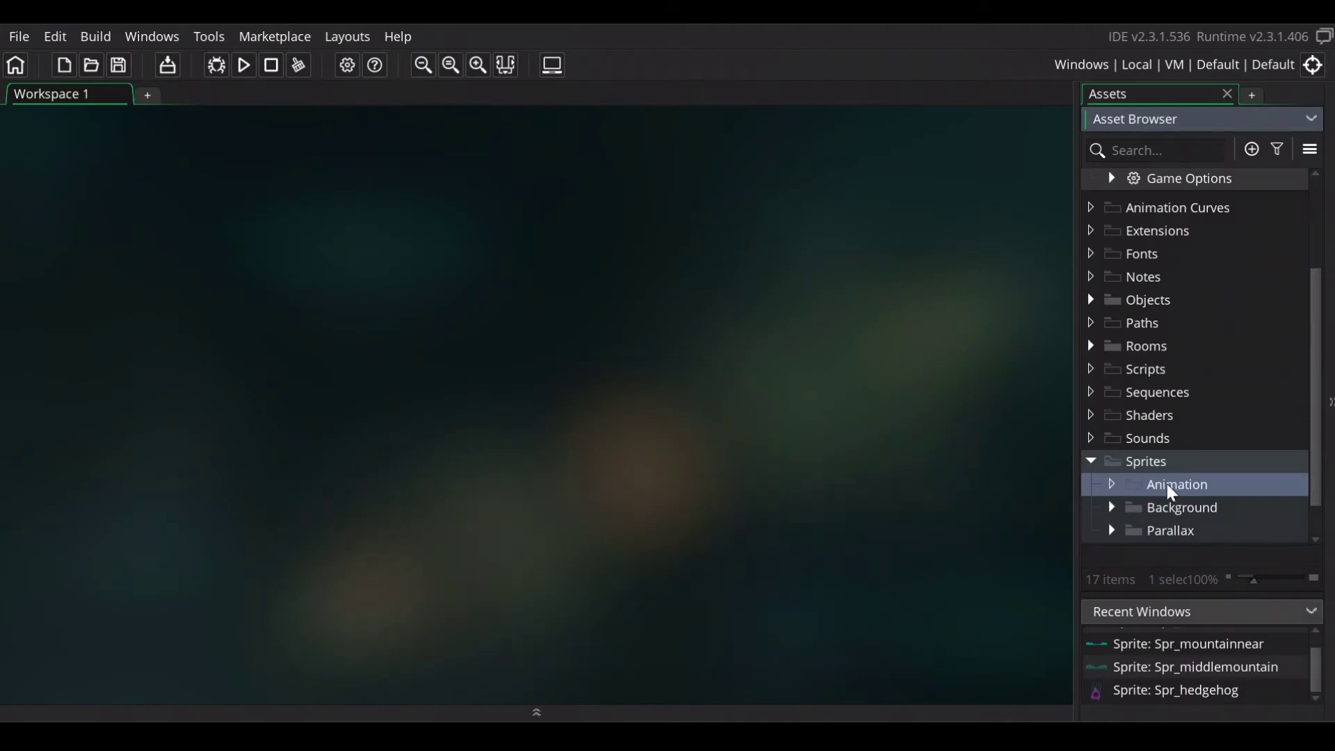
{"action": "right_click", "coordinate": [1172, 493]}
{"action": "mouse_move", "coordinate": [1016, 142]}
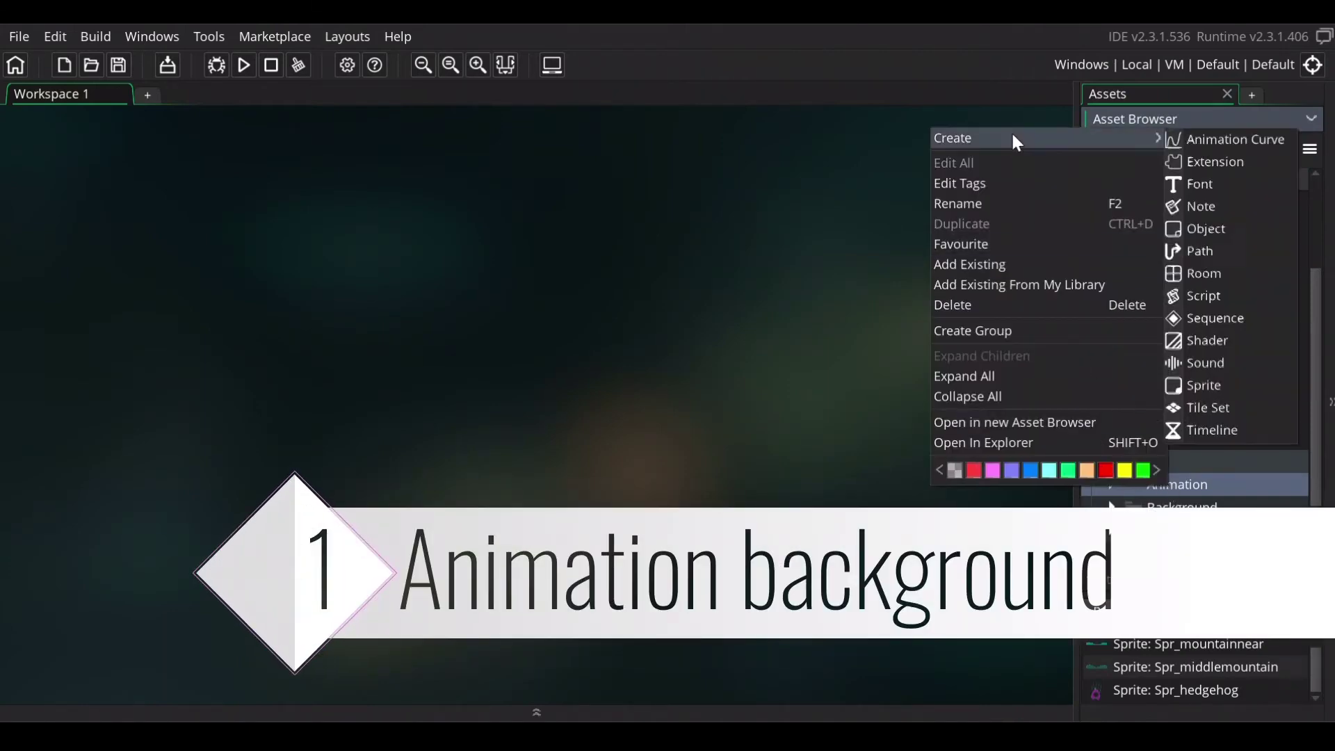
{"action": "left_click", "coordinate": [1222, 390]}
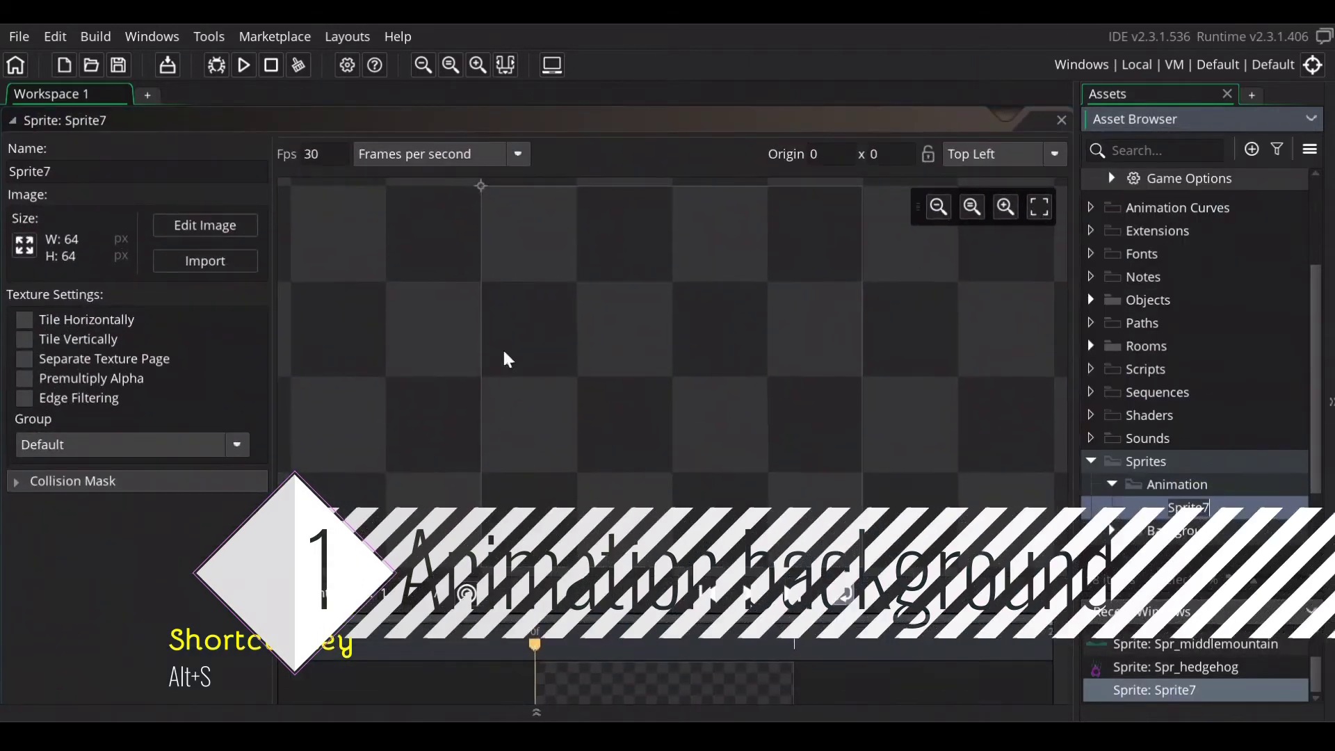
{"action": "left_click", "coordinate": [211, 225]}
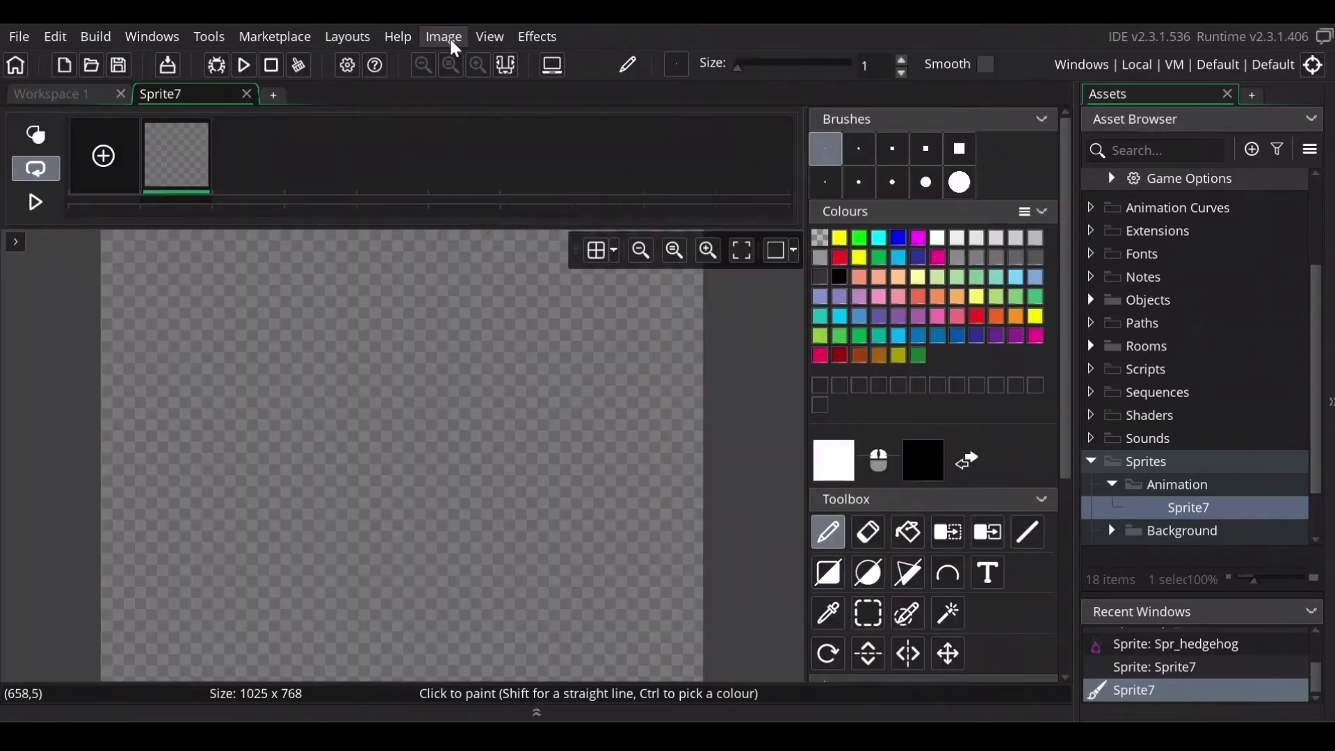
Step: Import Full World Bright and Full World Dark into Sprite7 as 1025×768 frames, deleting the empty first frame
{"action": "left_click", "coordinate": [444, 37]}
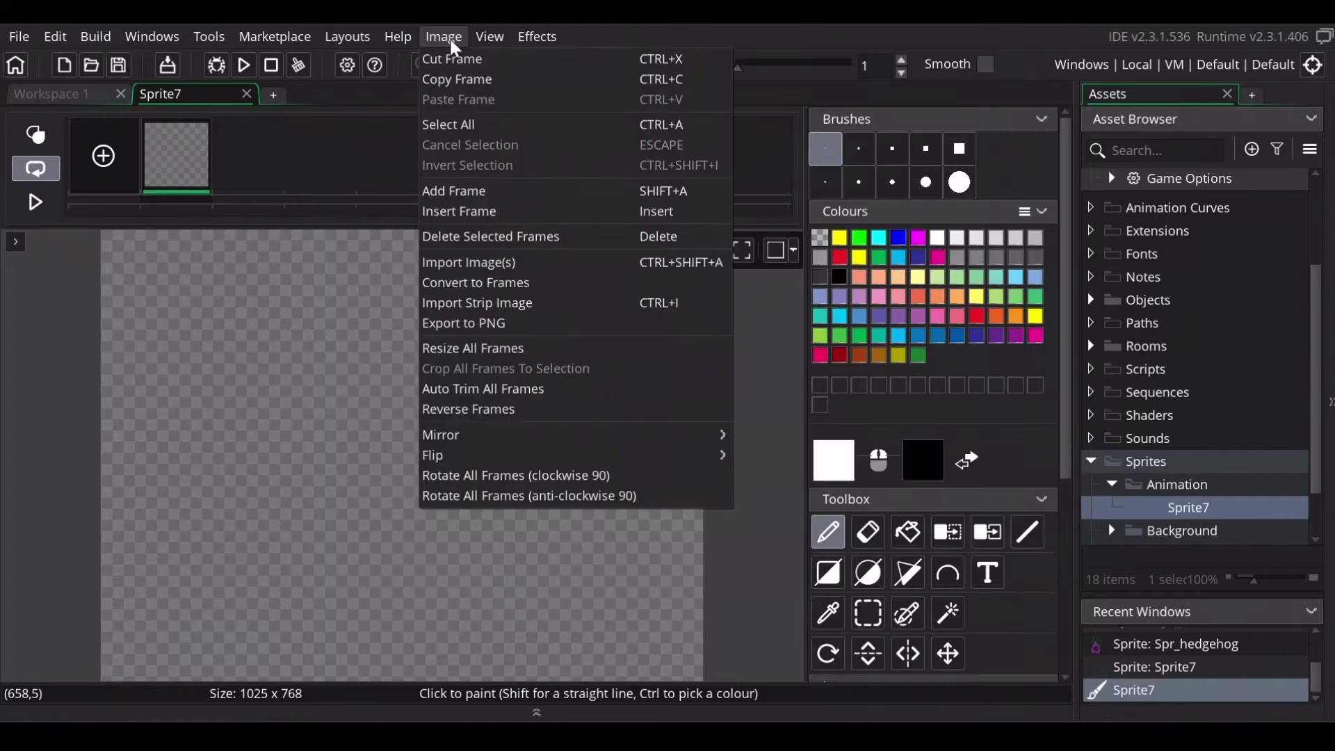
{"action": "left_click", "coordinate": [483, 262]}
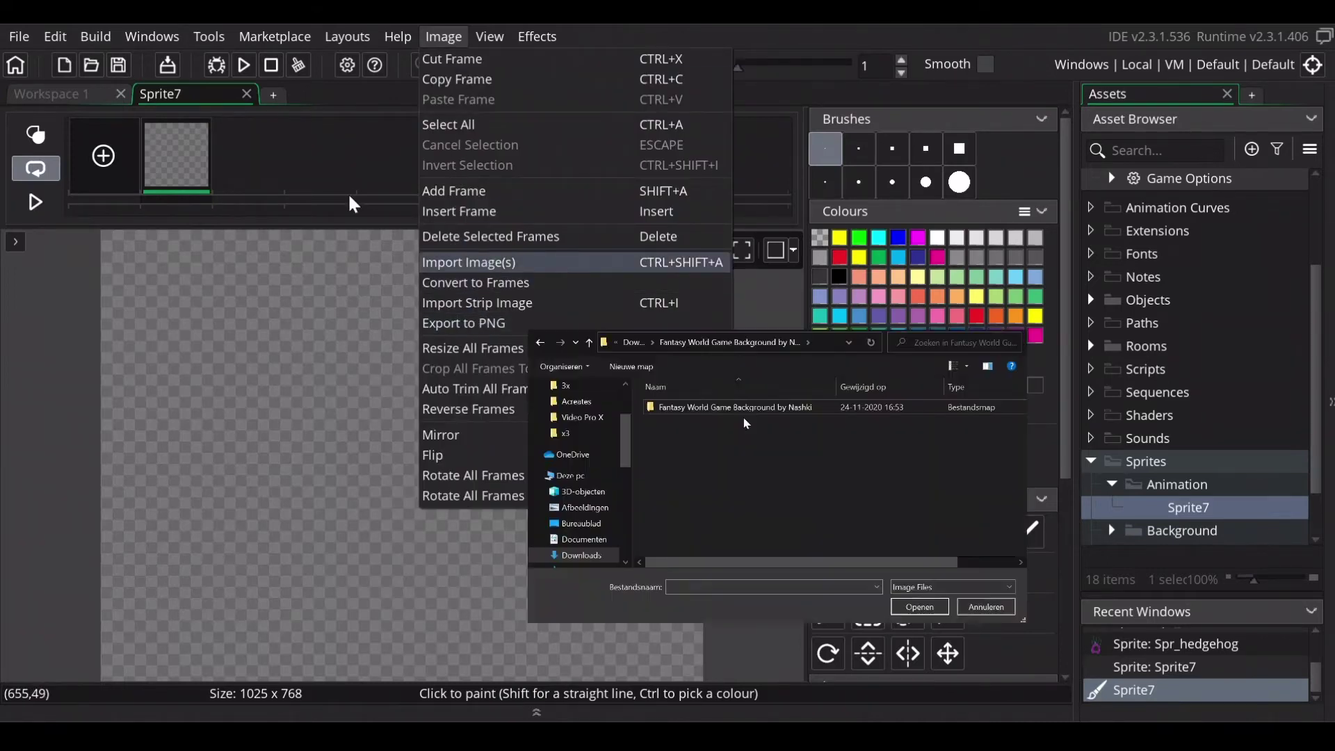
{"action": "double_click", "coordinate": [692, 409]}
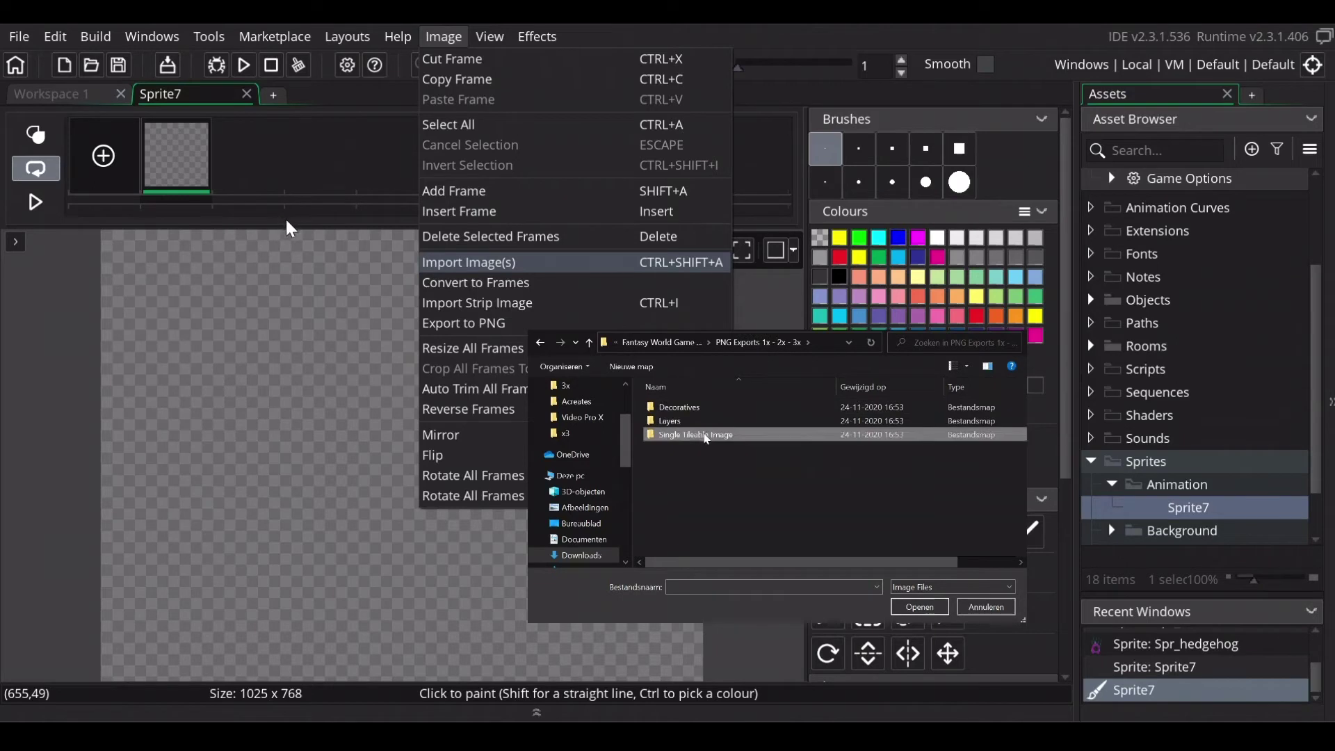
{"action": "double_click", "coordinate": [705, 436]}
{"action": "left_click", "coordinate": [835, 434]}
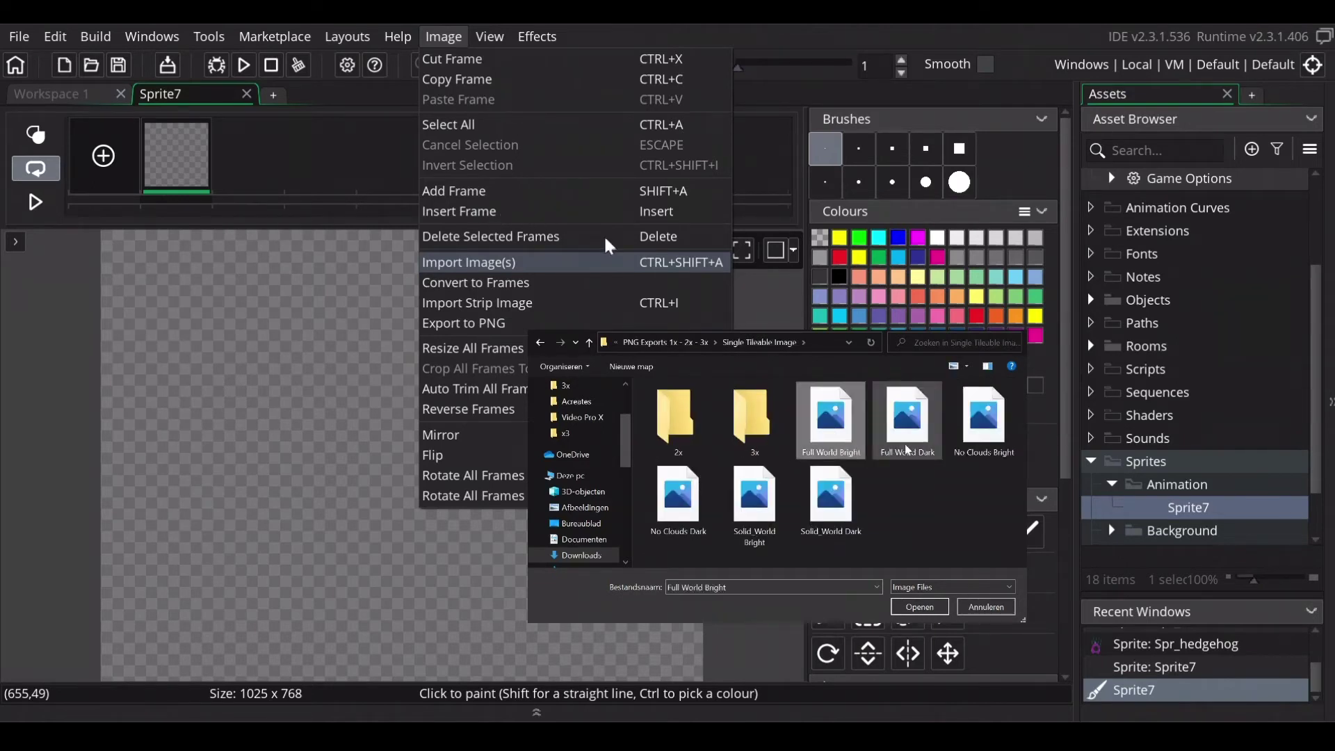
{"action": "left_click", "coordinate": [907, 438], "text": "ctrl"}
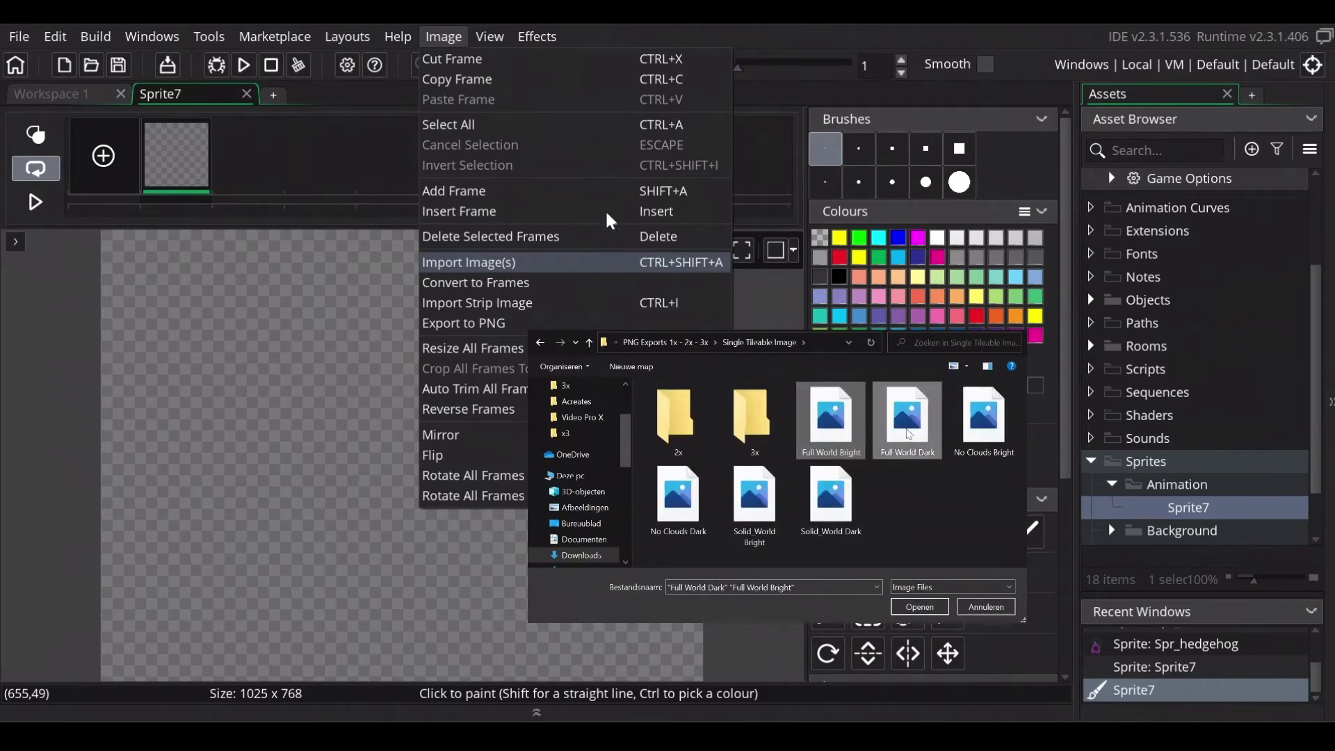
{"action": "left_click", "coordinate": [919, 607]}
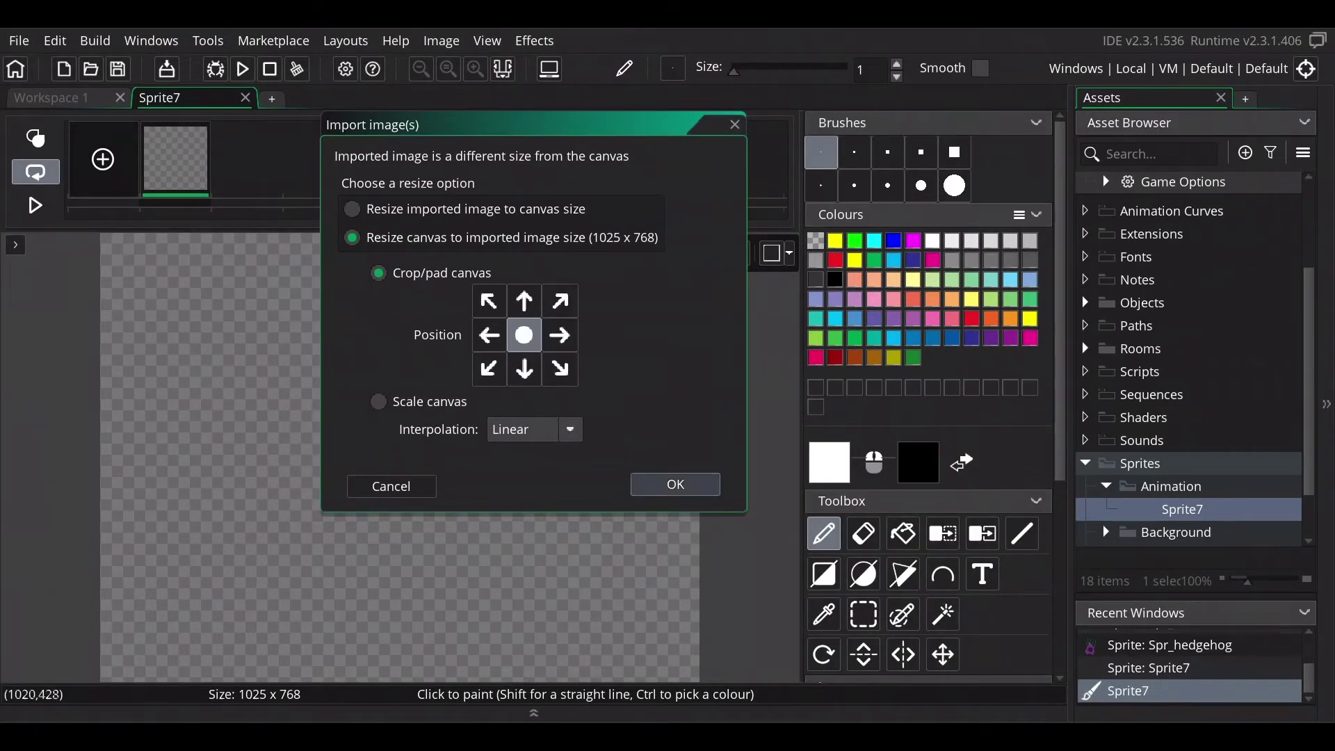
{"action": "left_click", "coordinate": [698, 488]}
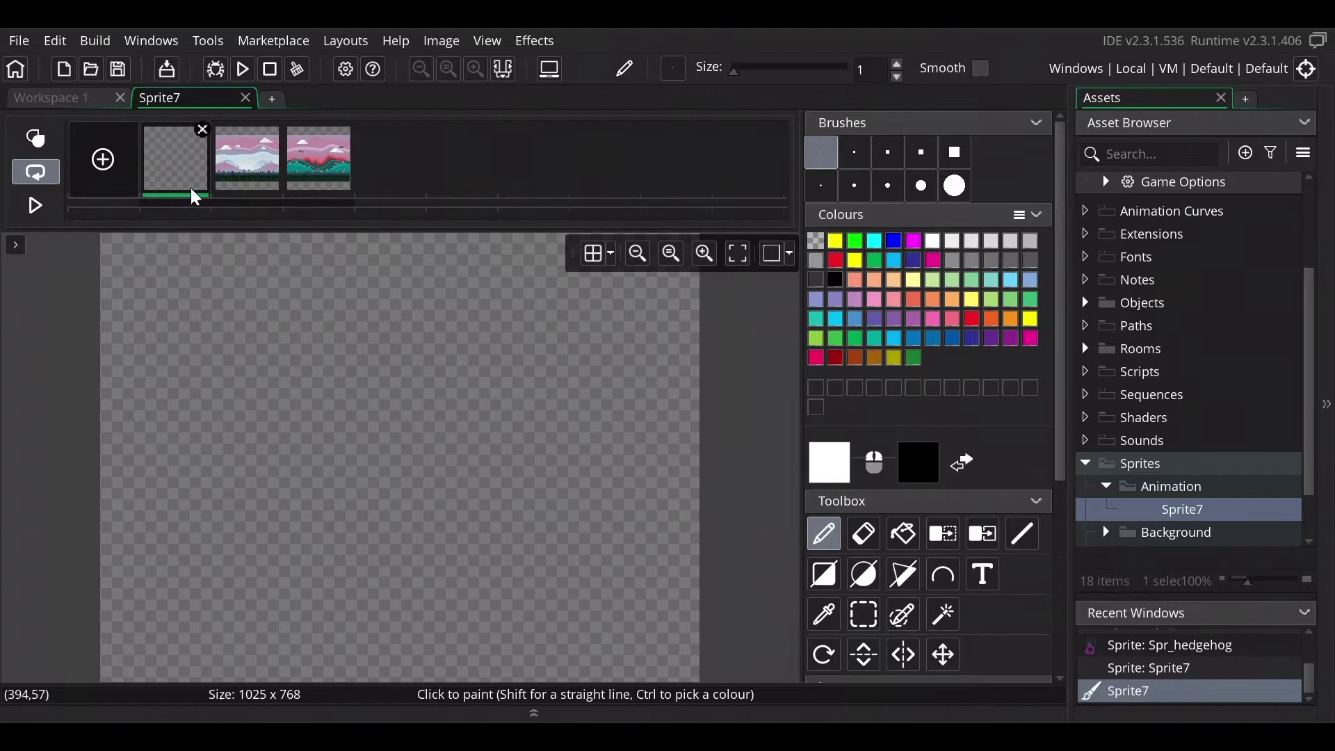
{"action": "left_click", "coordinate": [203, 130]}
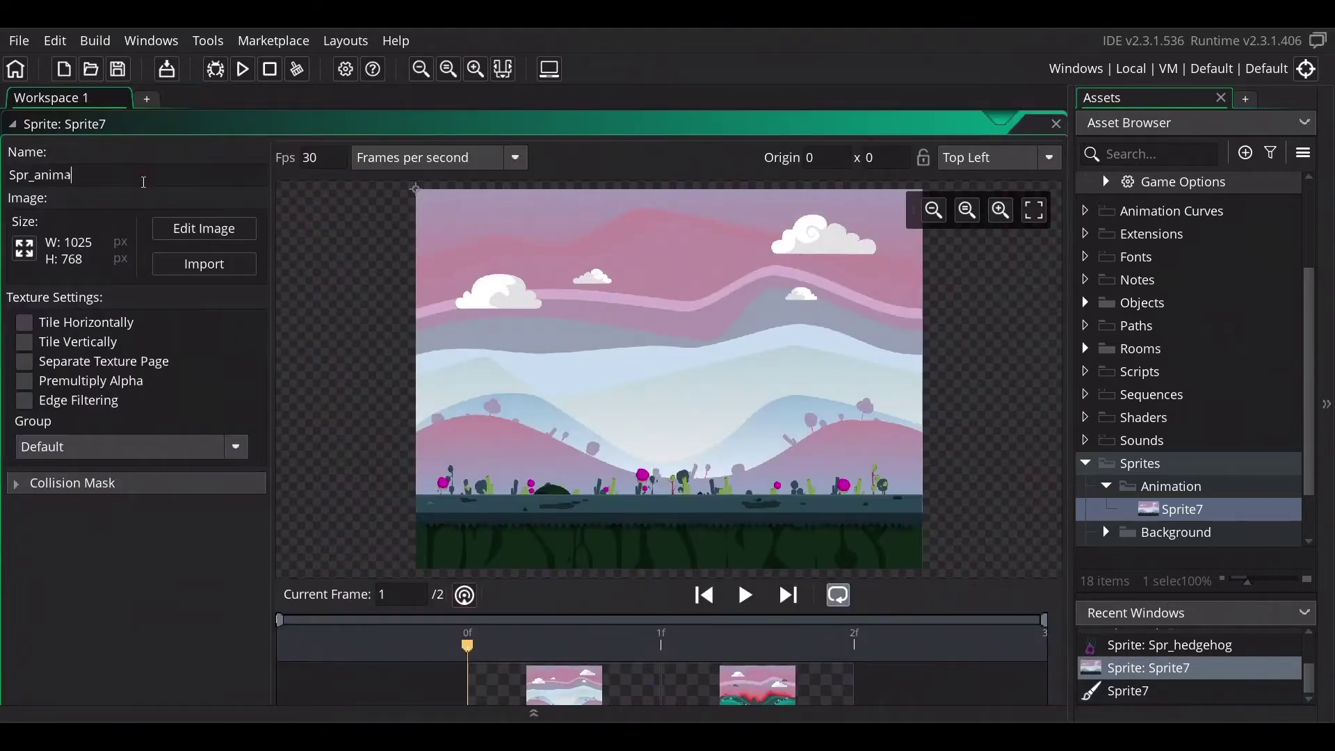
Step: Rename the sprite Spr_animation4 and assign it to Room_Animated's bck_animation background layer
{"action": "type", "text": "4"}
{"action": "double_click", "coordinate": [1170, 301]}
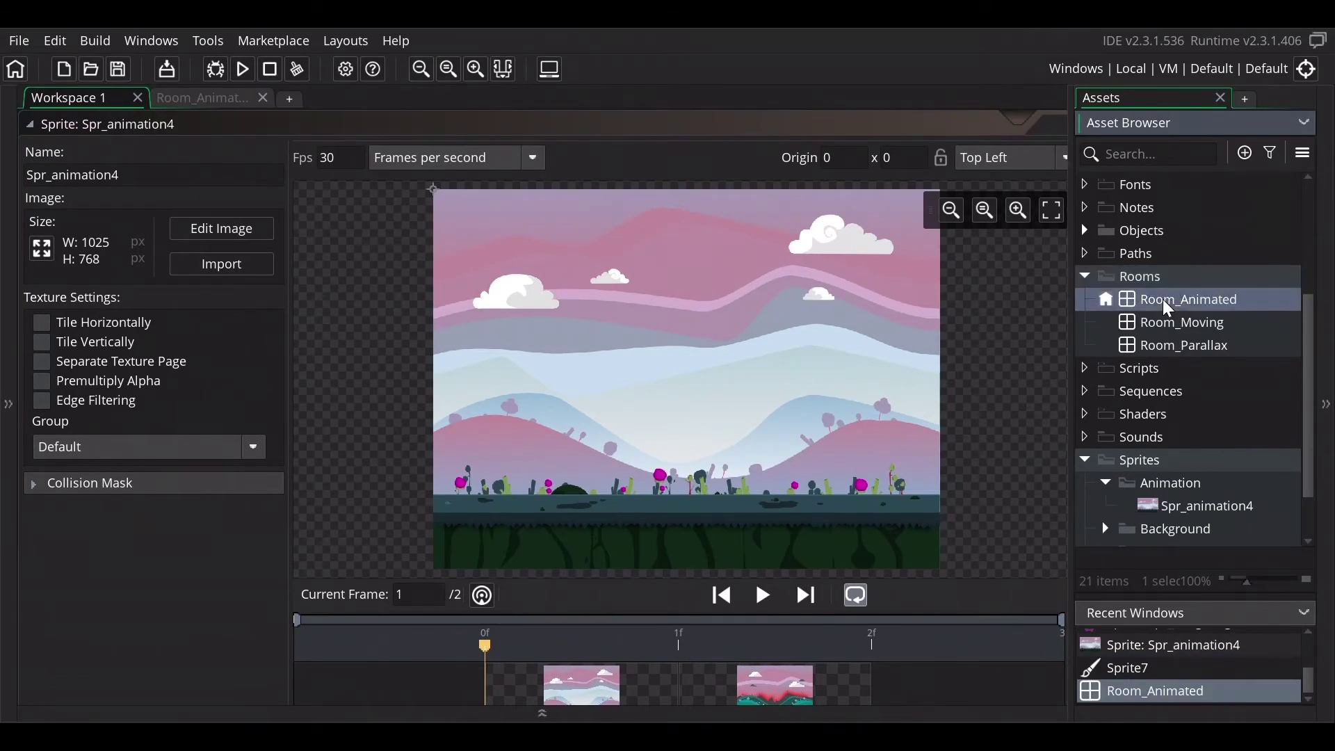
{"action": "double_click", "coordinate": [1170, 302]}
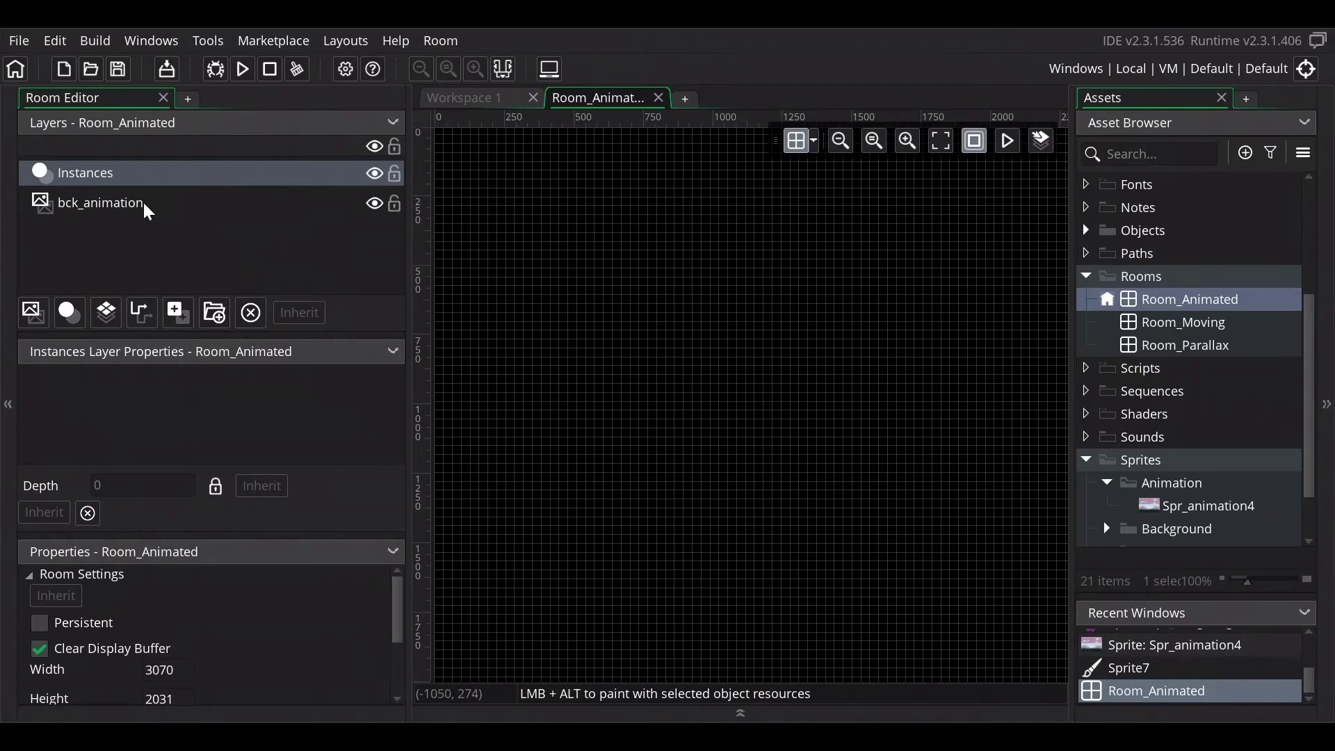
{"action": "left_click", "coordinate": [148, 211]}
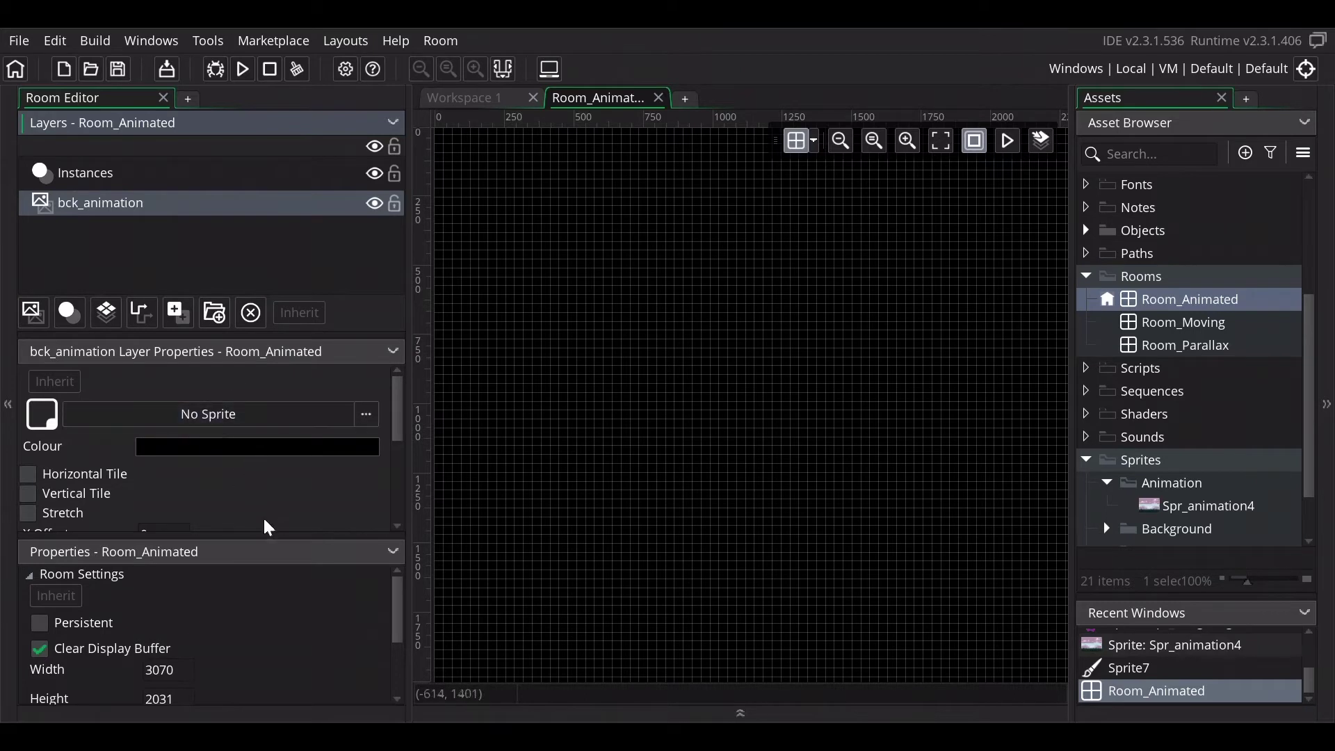
{"action": "left_click", "coordinate": [368, 416]}
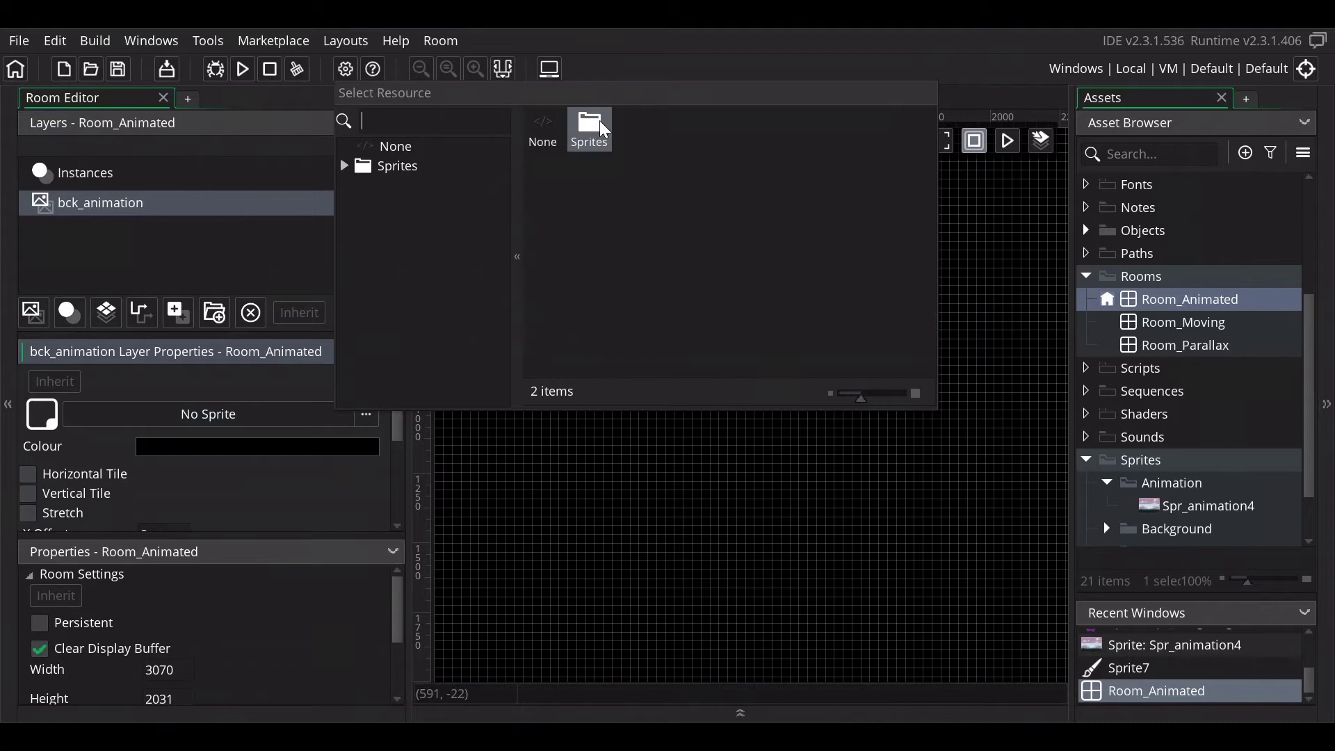
{"action": "double_click", "coordinate": [605, 131]}
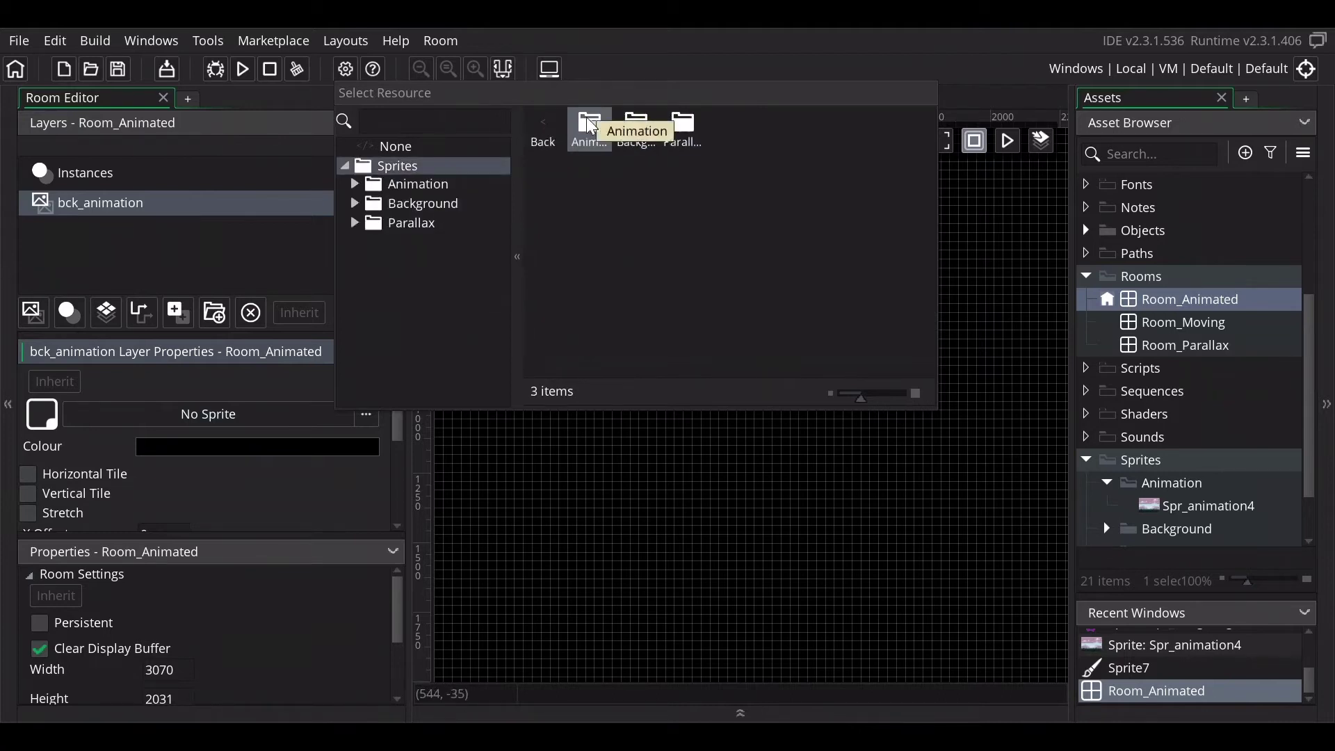
{"action": "double_click", "coordinate": [592, 129]}
{"action": "double_click", "coordinate": [590, 126]}
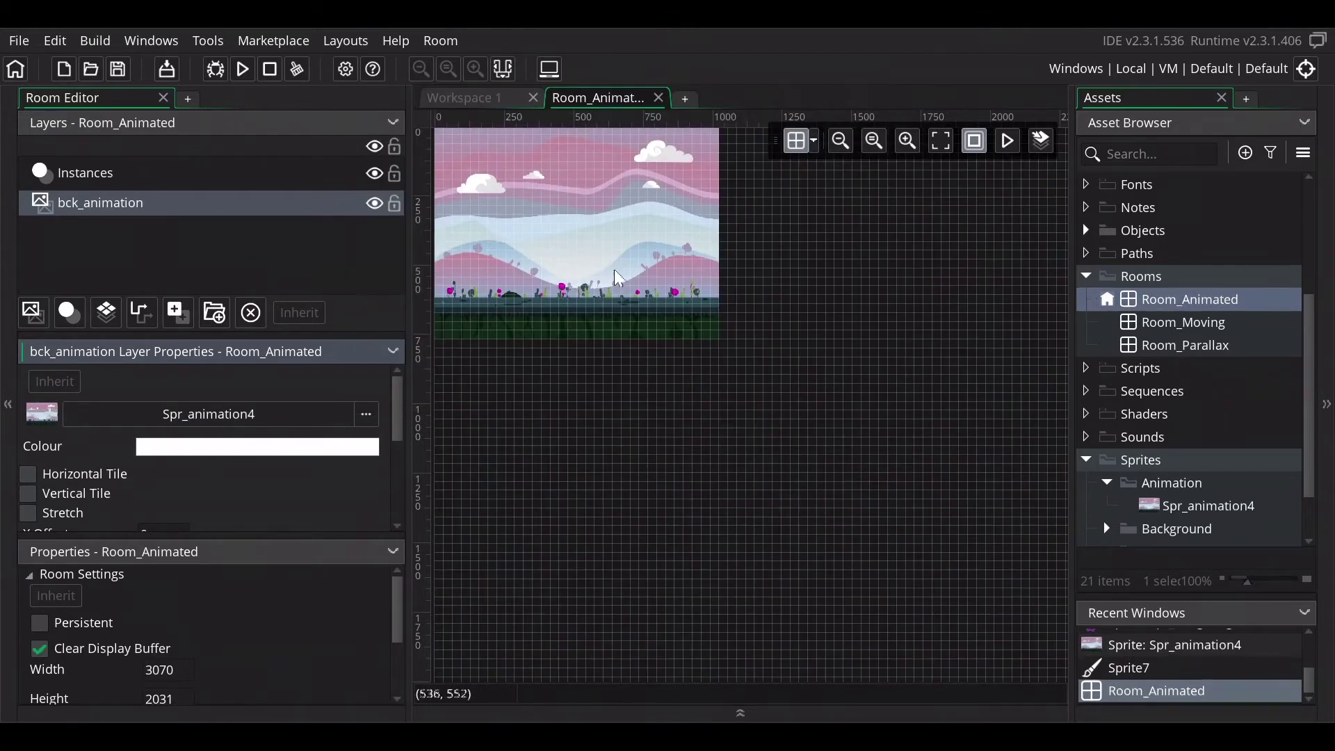
Step: Set Room_Animated's width to 1025 and height to 768
{"action": "left_click", "coordinate": [179, 671]}
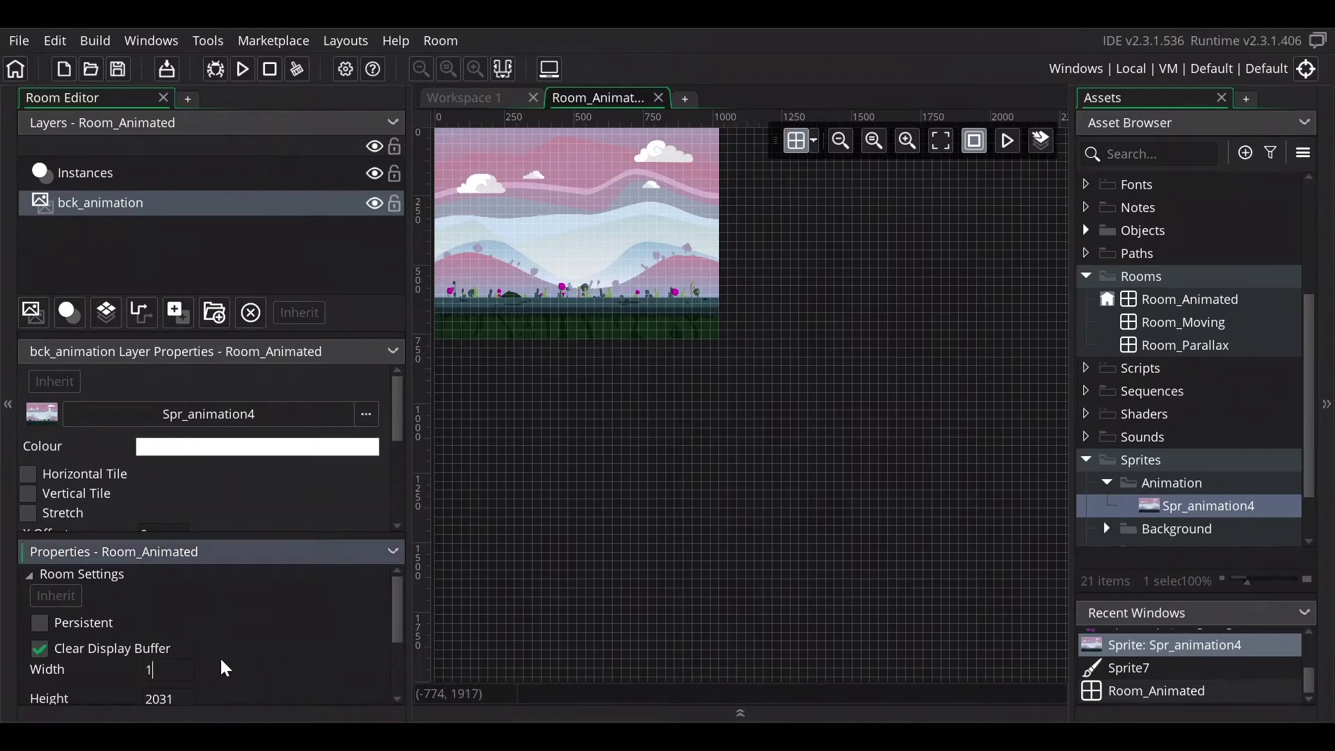
{"action": "left_click", "coordinate": [193, 697]}
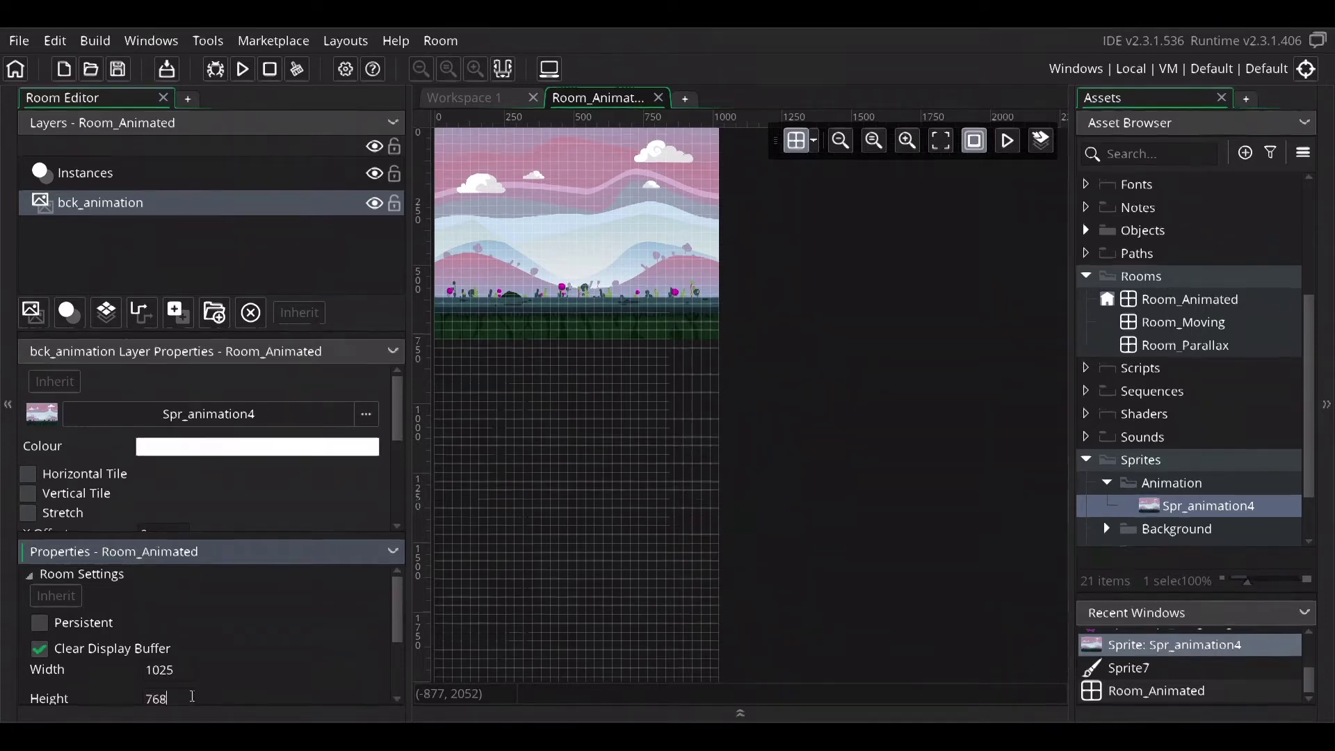
{"action": "key", "text": "Return"}
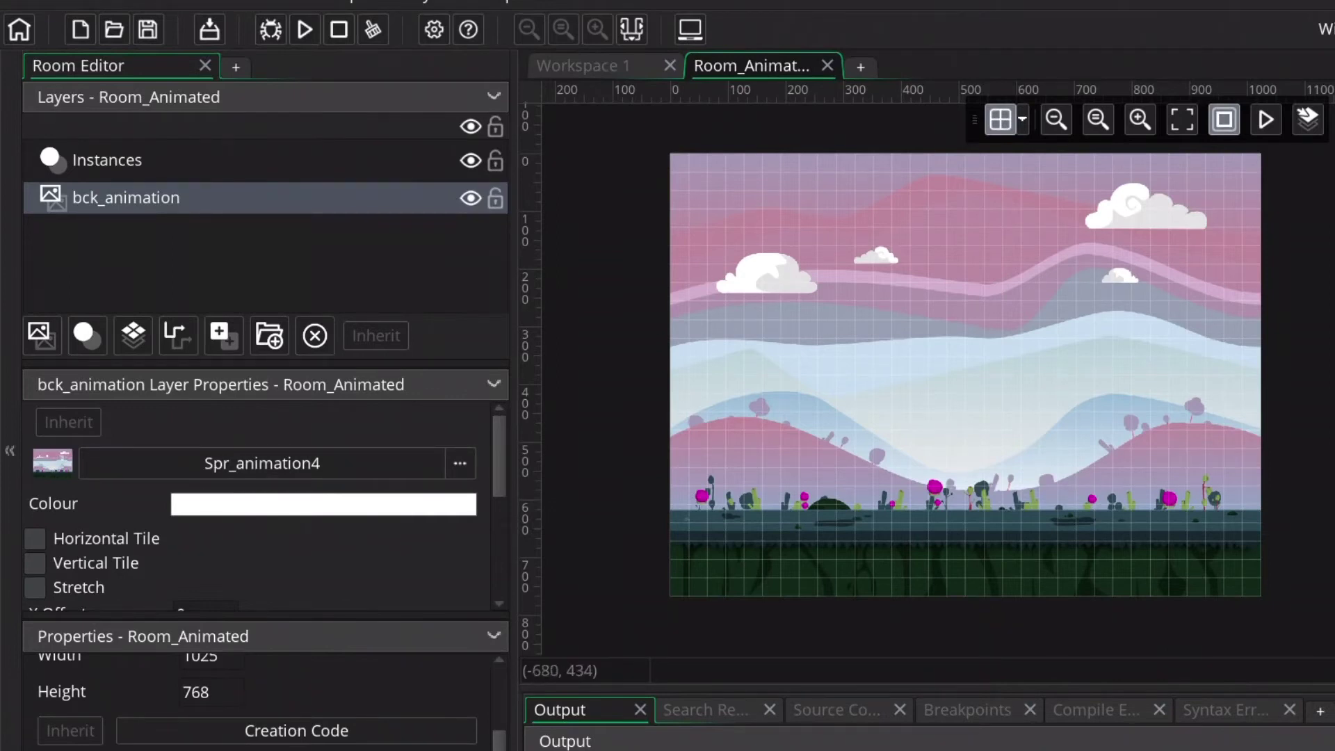
Step: Set bck_animation's animation speed to 0.5 and run the game with F5 to preview it
{"action": "scroll", "coordinate": [260, 500], "scroll_direction": "down", "scroll_amount": 5}
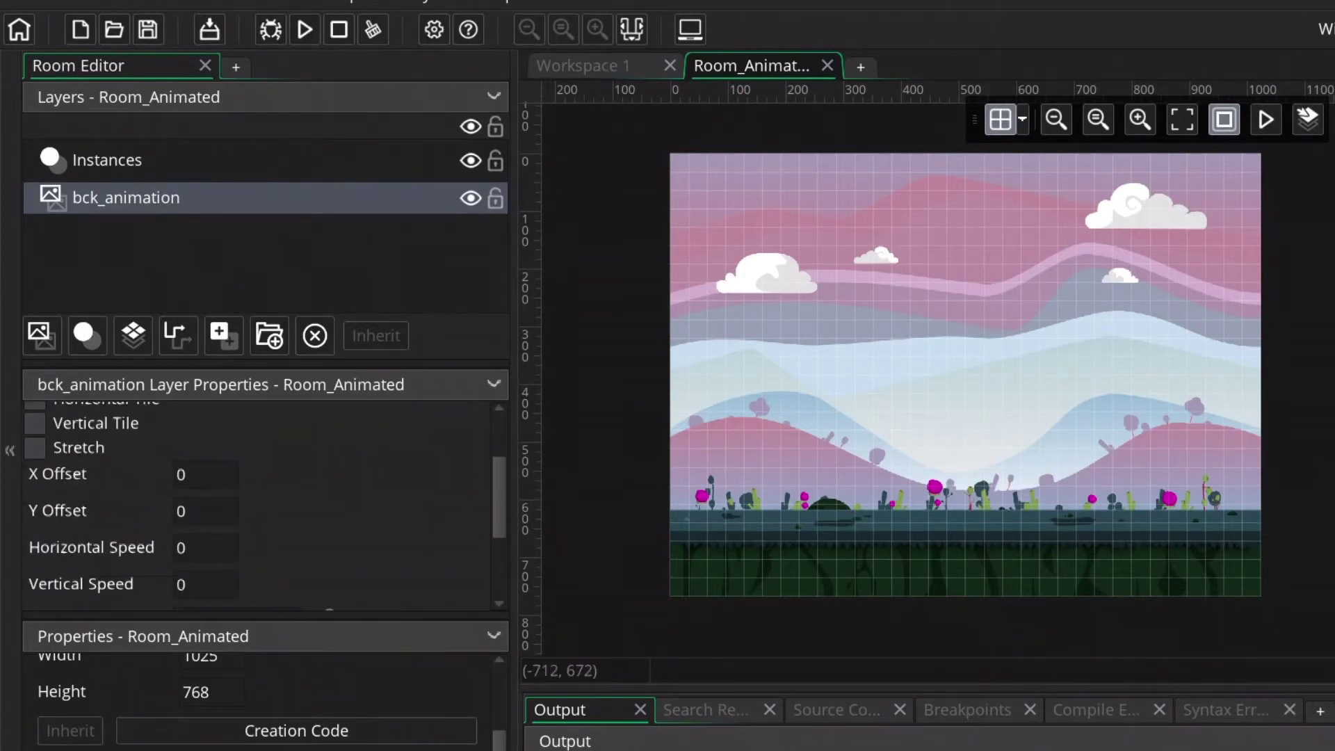
{"action": "left_click", "coordinate": [209, 554]}
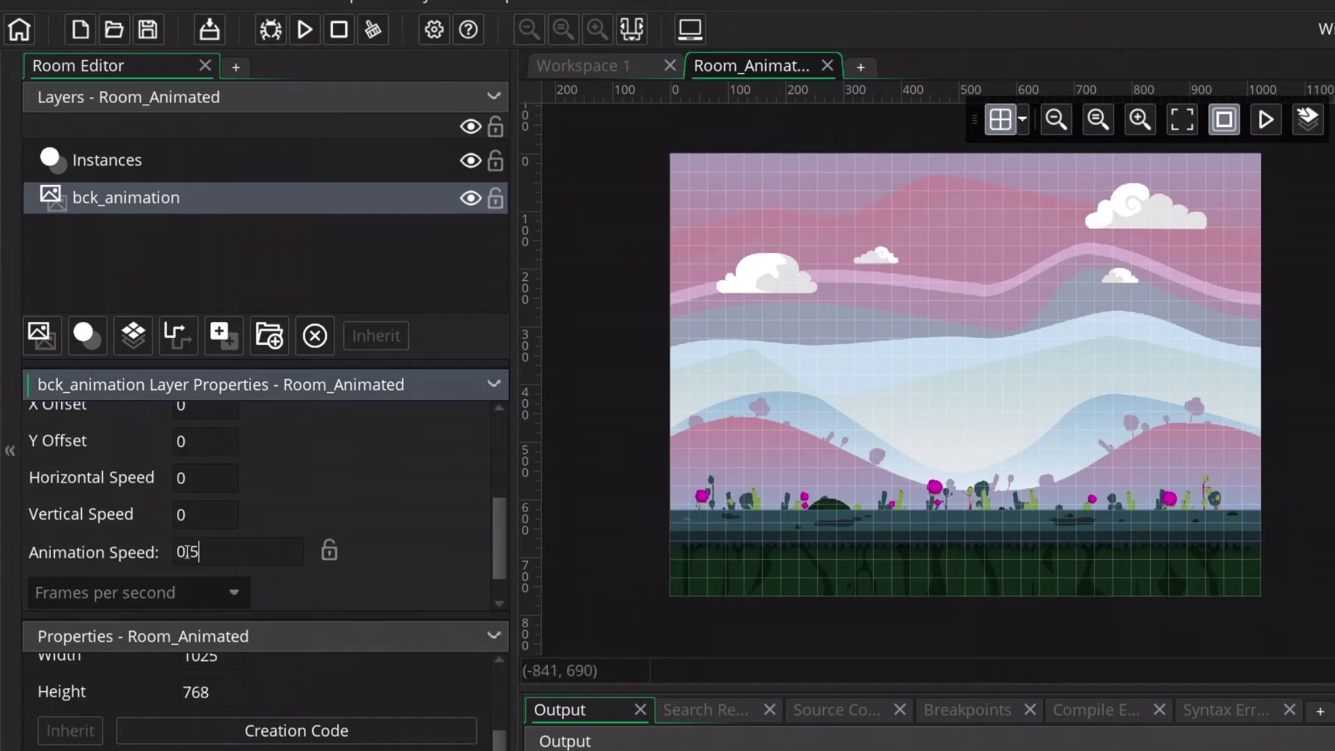
{"action": "key", "text": "F5"}
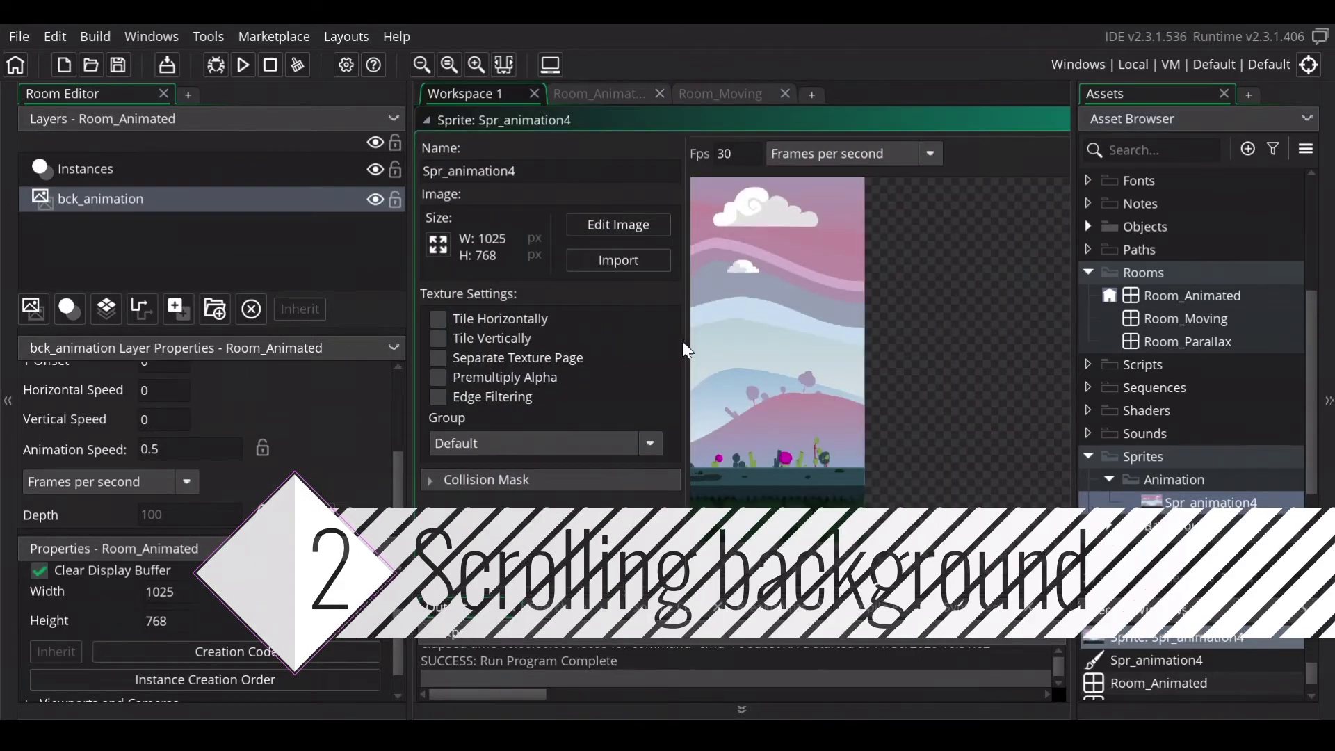
Step: Resize Spr_animation4's canvas to 1020 pixels wide, keeping its 768-pixel height
{"action": "left_click", "coordinate": [438, 244]}
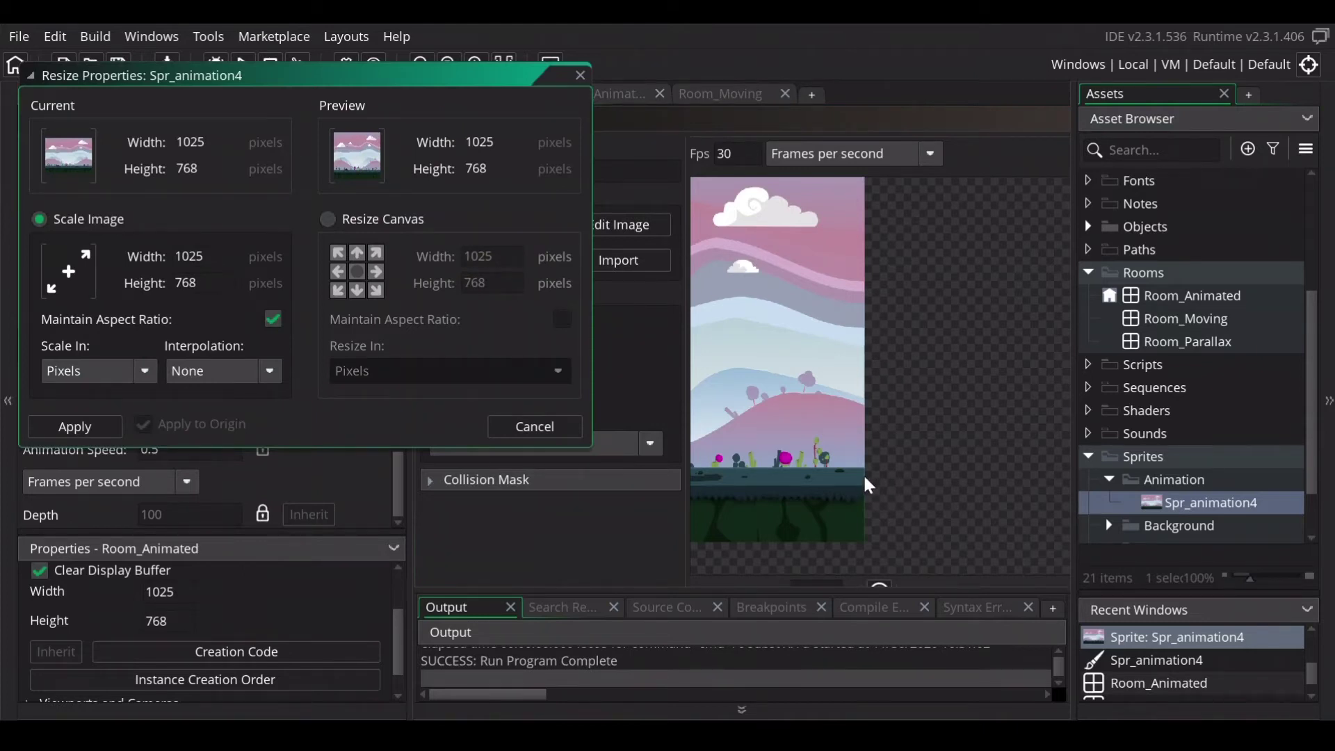
{"action": "left_click", "coordinate": [327, 219]}
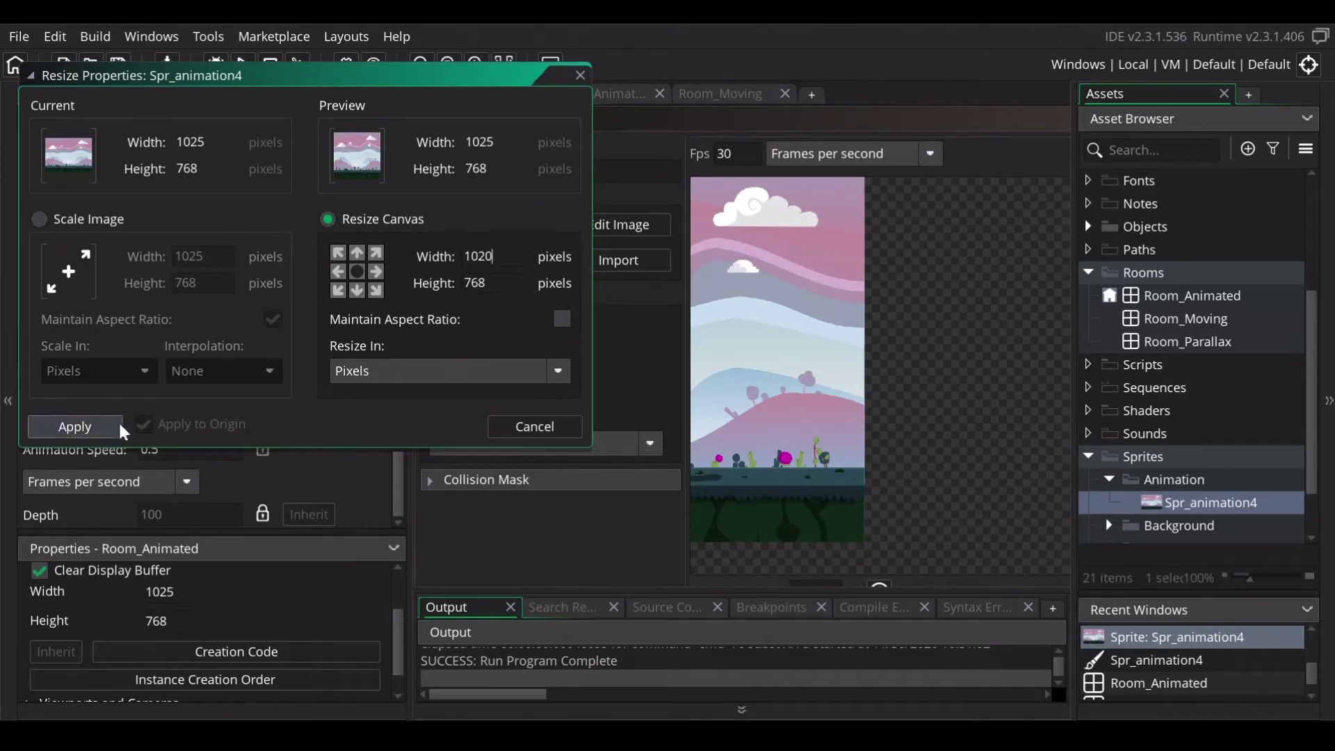
{"action": "left_click", "coordinate": [70, 426]}
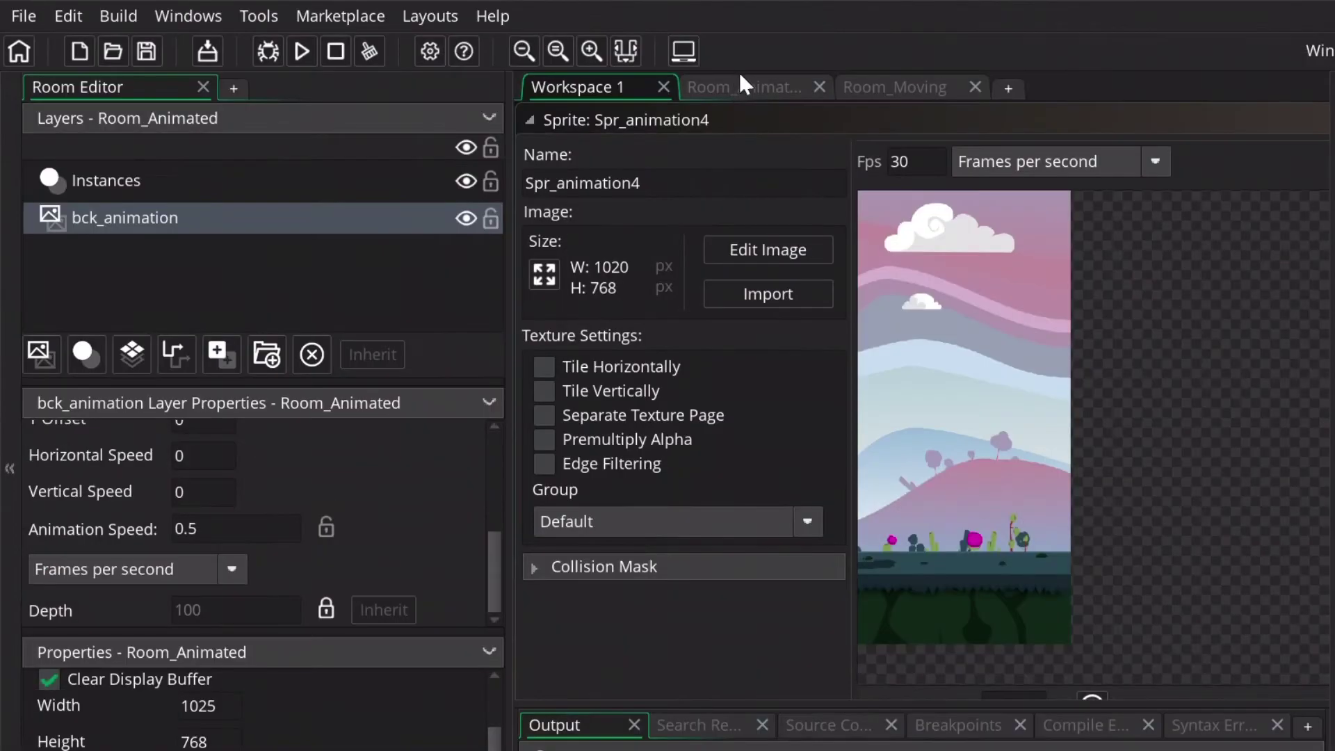
{"action": "left_click", "coordinate": [593, 91]}
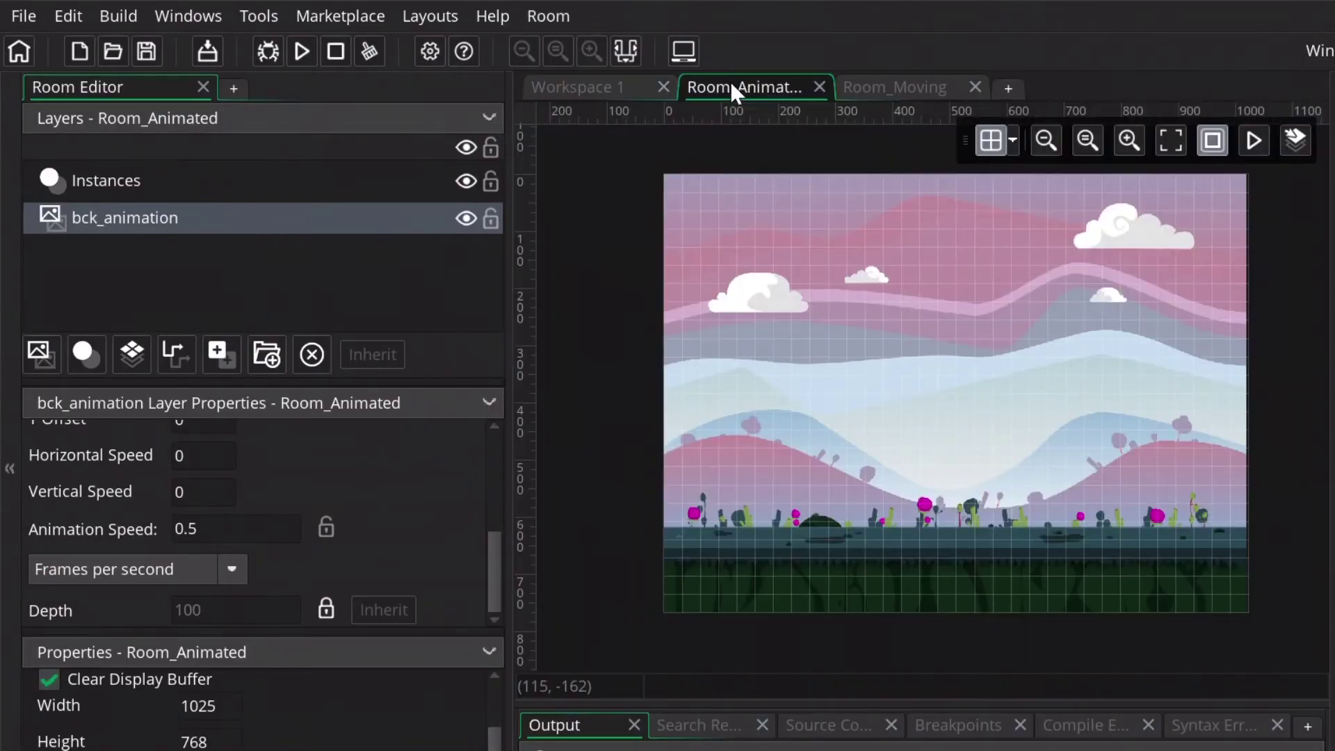
Step: Change Room_Animated's width from 1025 to 1020
{"action": "left_click", "coordinate": [228, 705]}
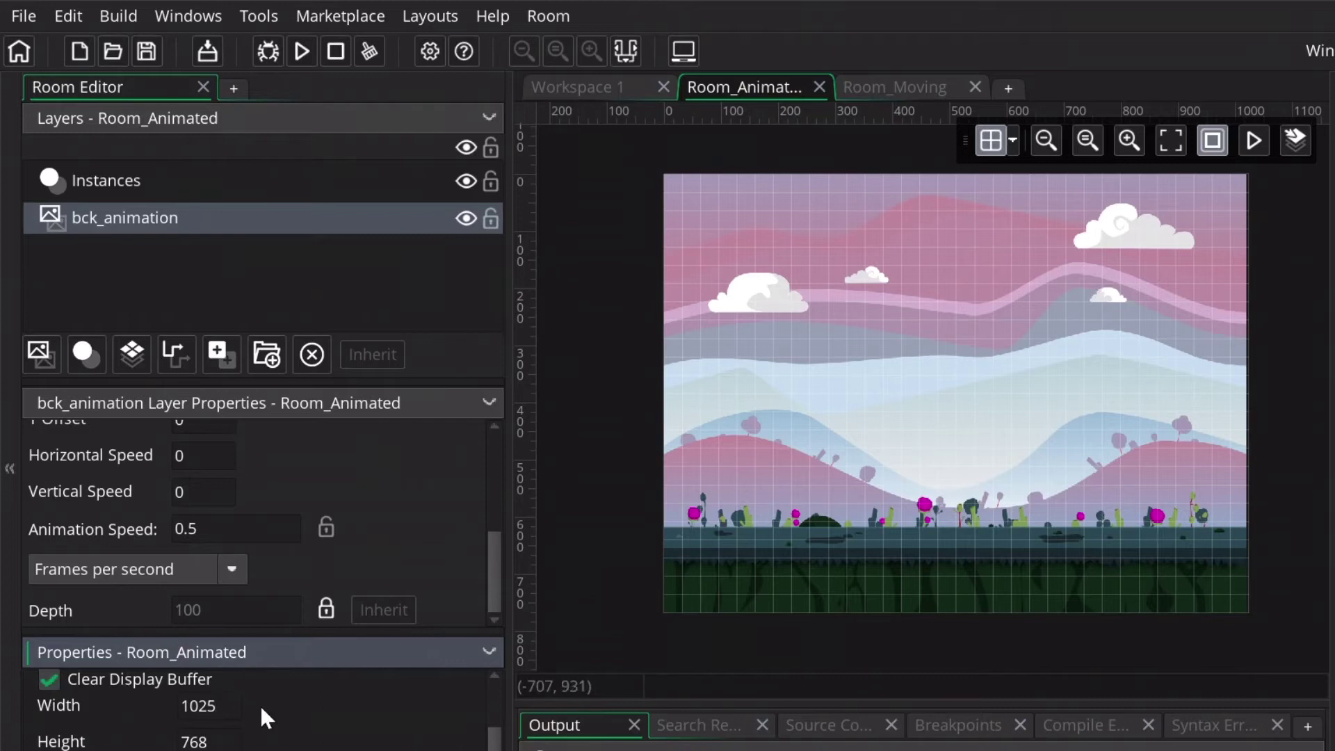
{"action": "key", "text": "BackSpace"}
{"action": "type", "text": "0"}
Step: Give bck_animation animation speed 0, horizontal speed 2, and horizontal tiling
{"action": "scroll", "coordinate": [255, 537], "scroll_direction": "up", "scroll_amount": 1}
{"action": "left_click", "coordinate": [255, 537]}
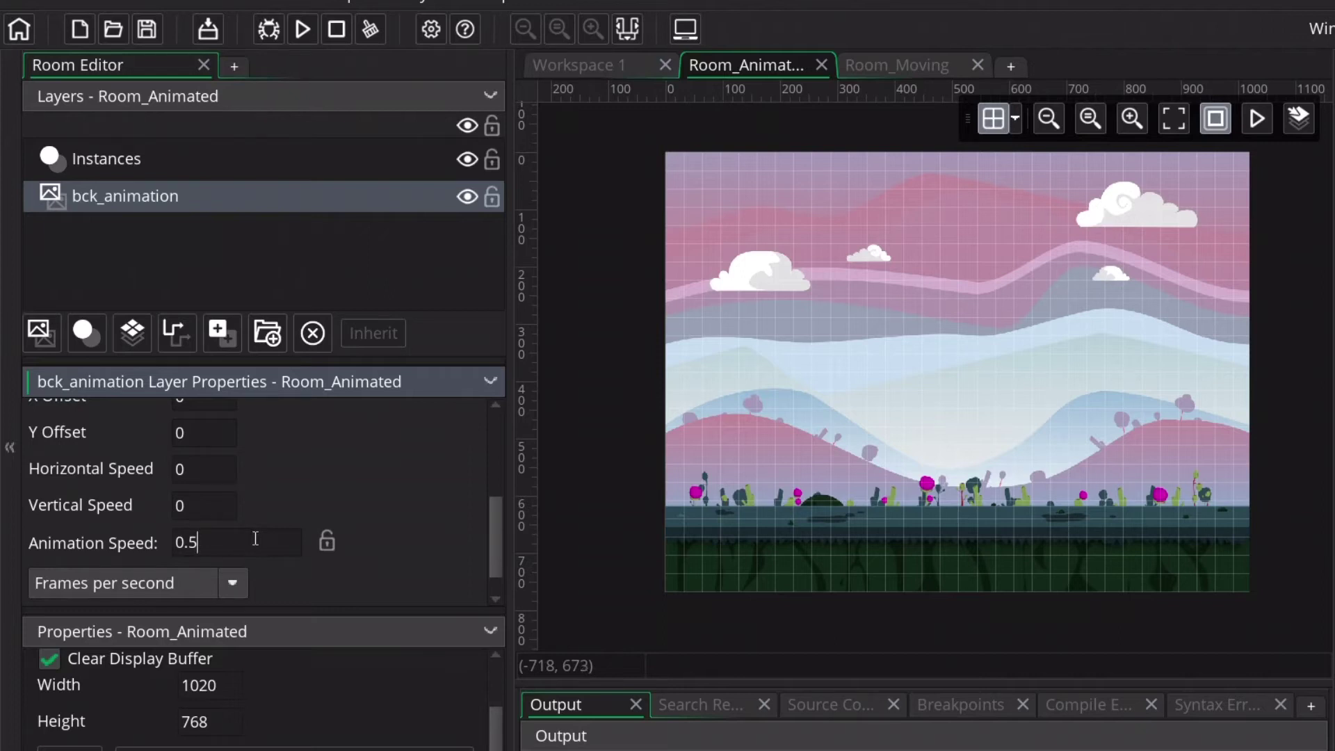
{"action": "key", "text": "BackSpace"}
{"action": "scroll", "coordinate": [253, 533], "scroll_direction": "down", "scroll_amount": 1}
{"action": "left_click", "coordinate": [215, 440]}
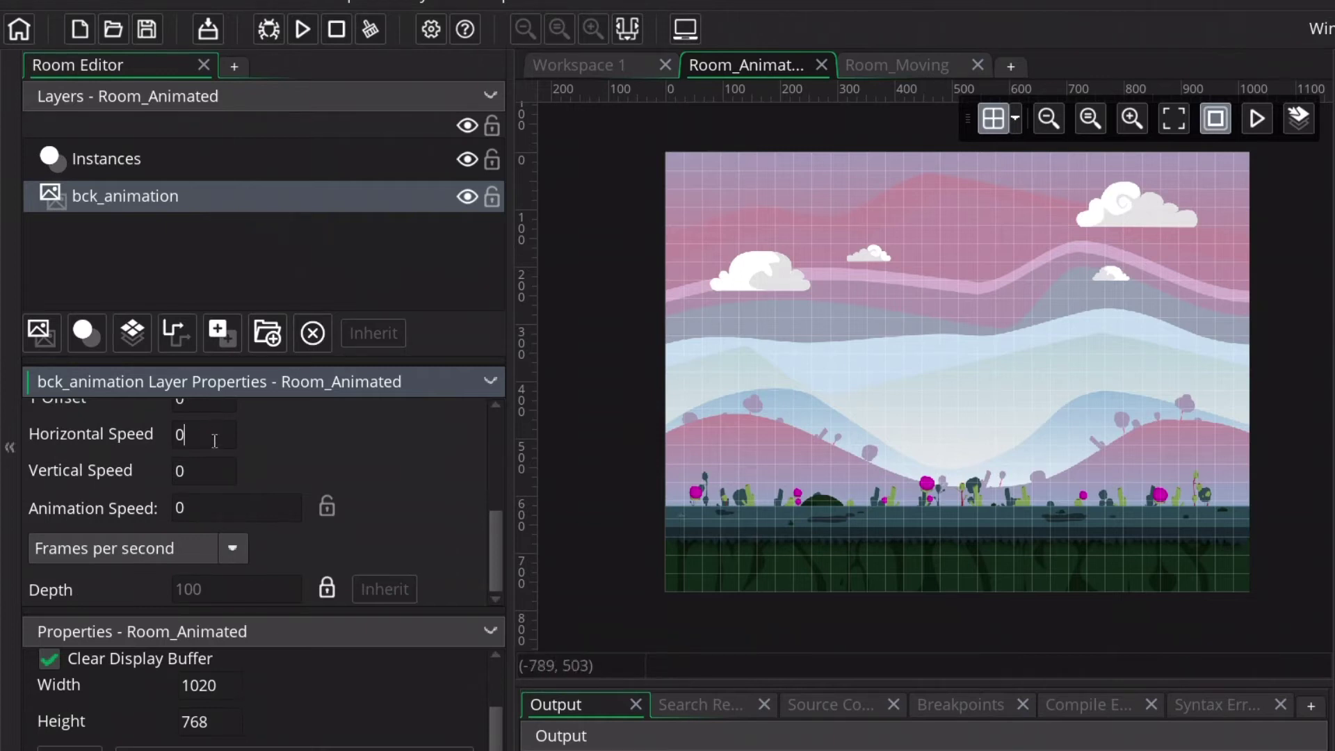
{"action": "type", "text": "2"}
{"action": "scroll", "coordinate": [176, 521], "scroll_direction": "up", "scroll_amount": 5}
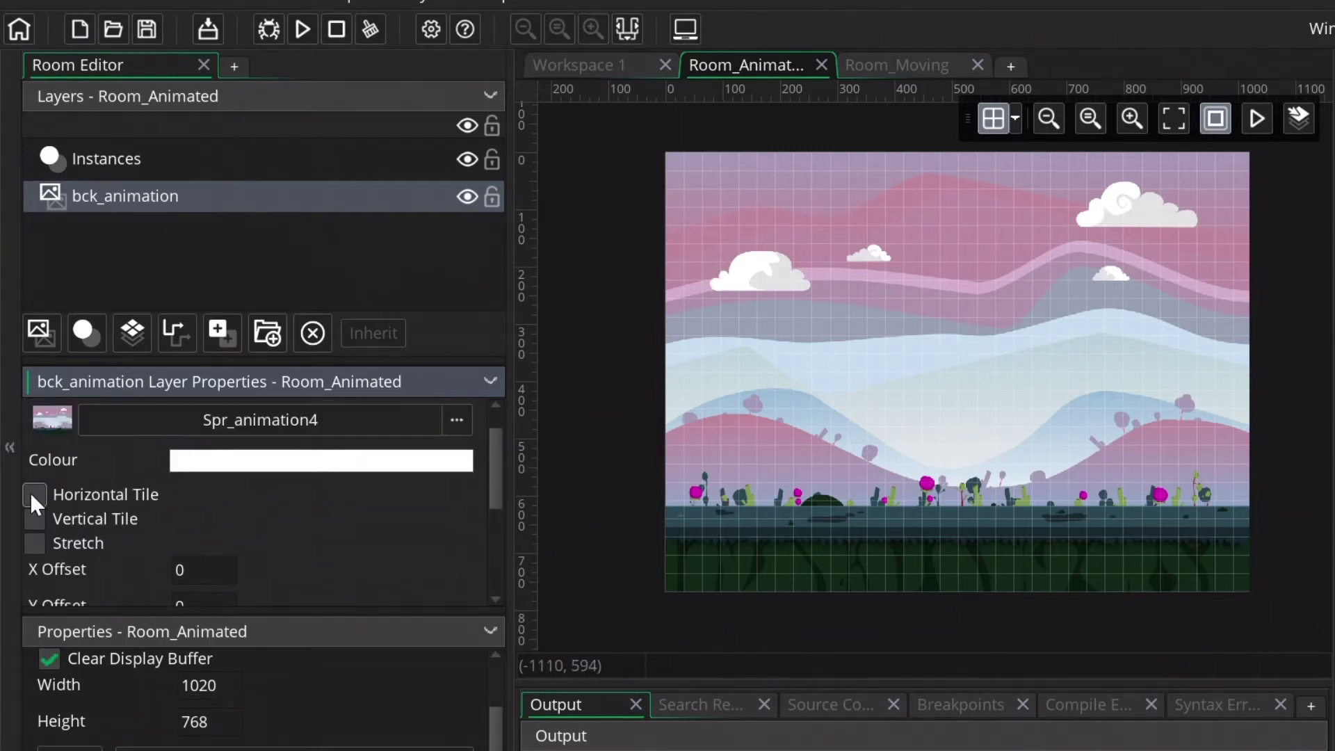
{"action": "left_click", "coordinate": [35, 494]}
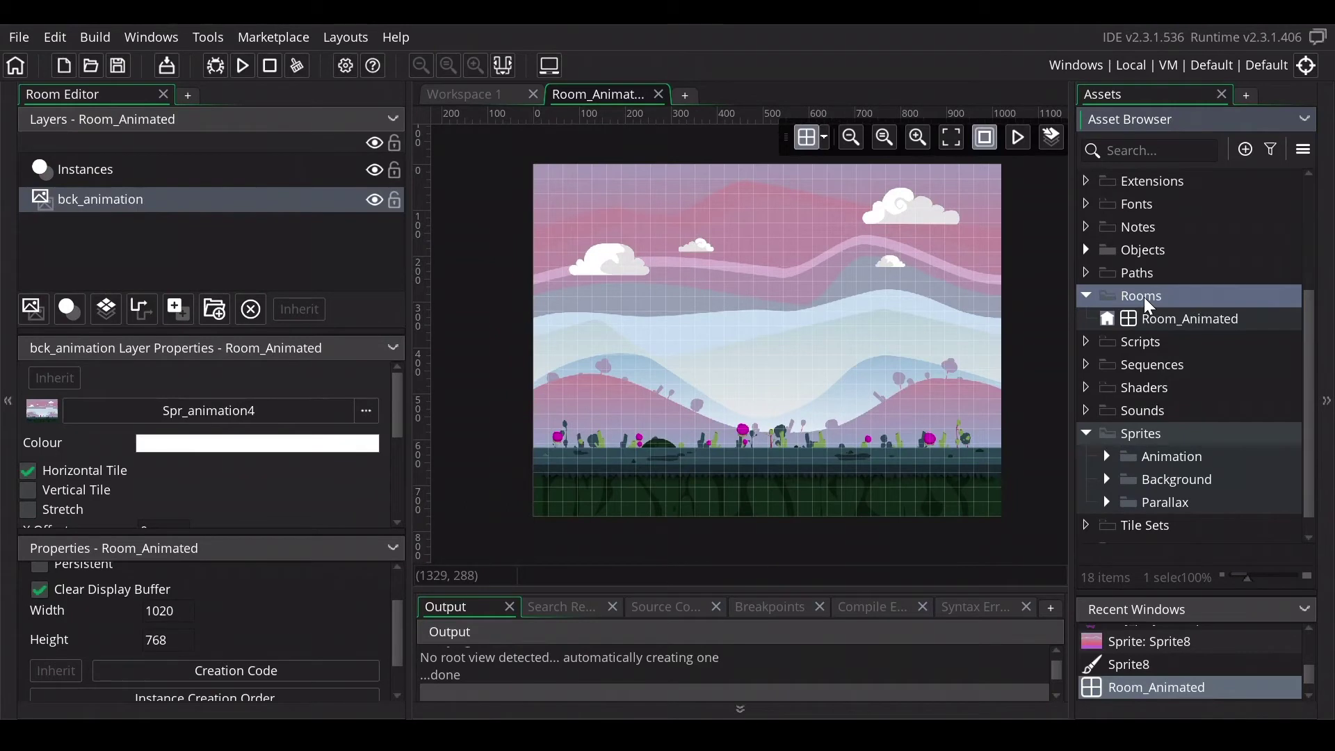
Step: Add a new room, Room_parallax, from the Rooms folder's Create menu
{"action": "right_click", "coordinate": [1150, 306]}
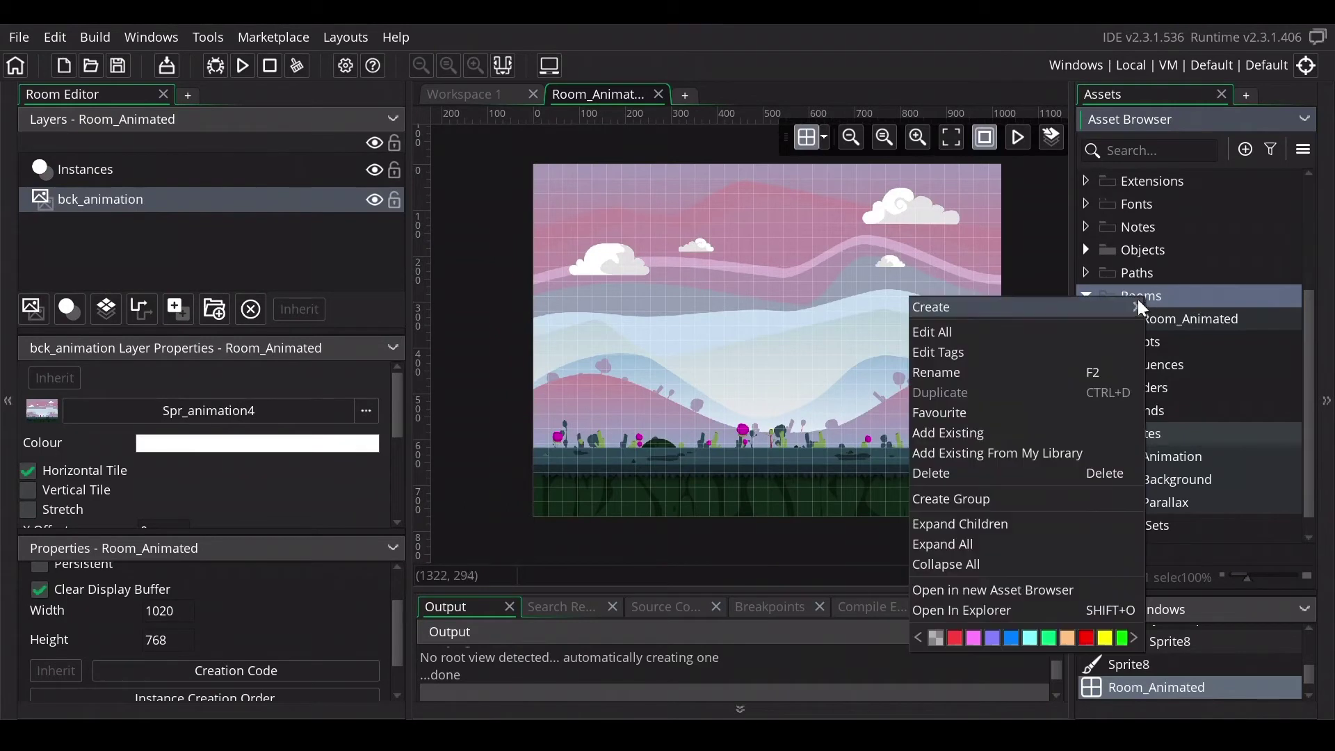
{"action": "mouse_move", "coordinate": [1126, 307]}
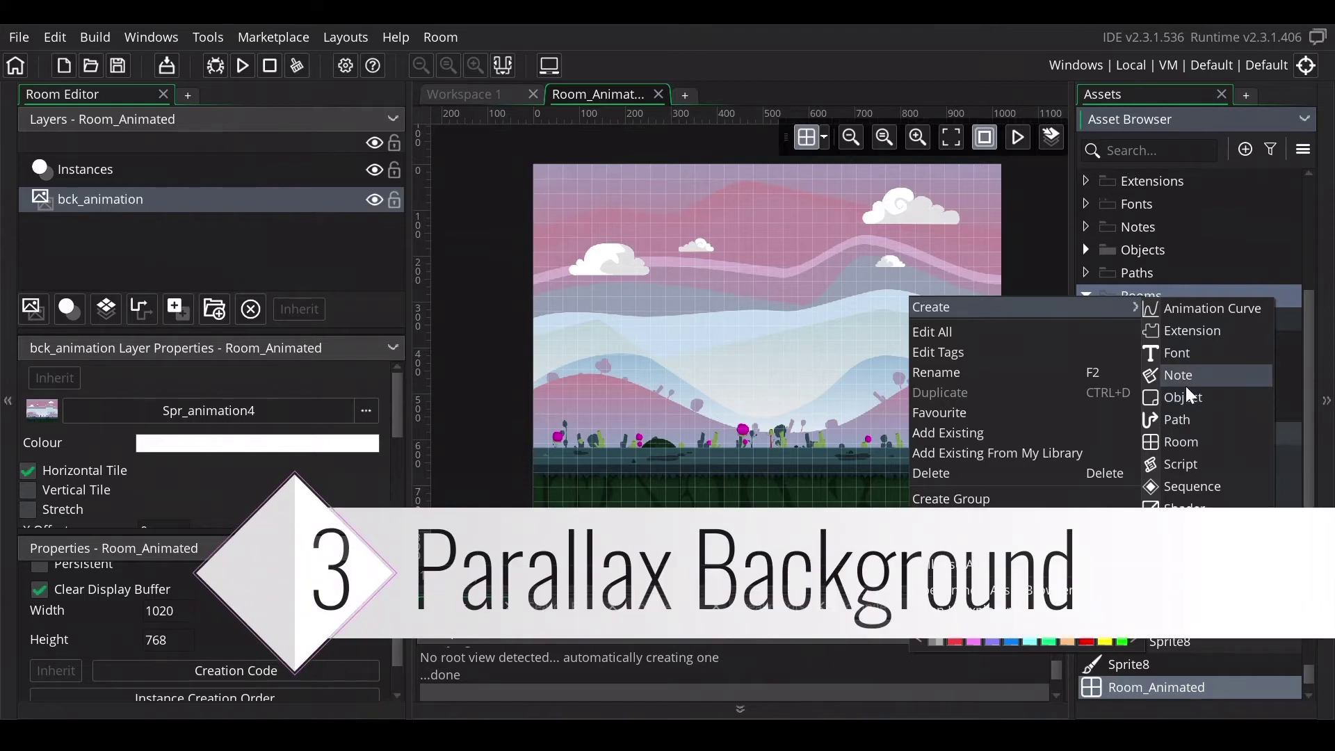
{"action": "left_click", "coordinate": [1171, 441]}
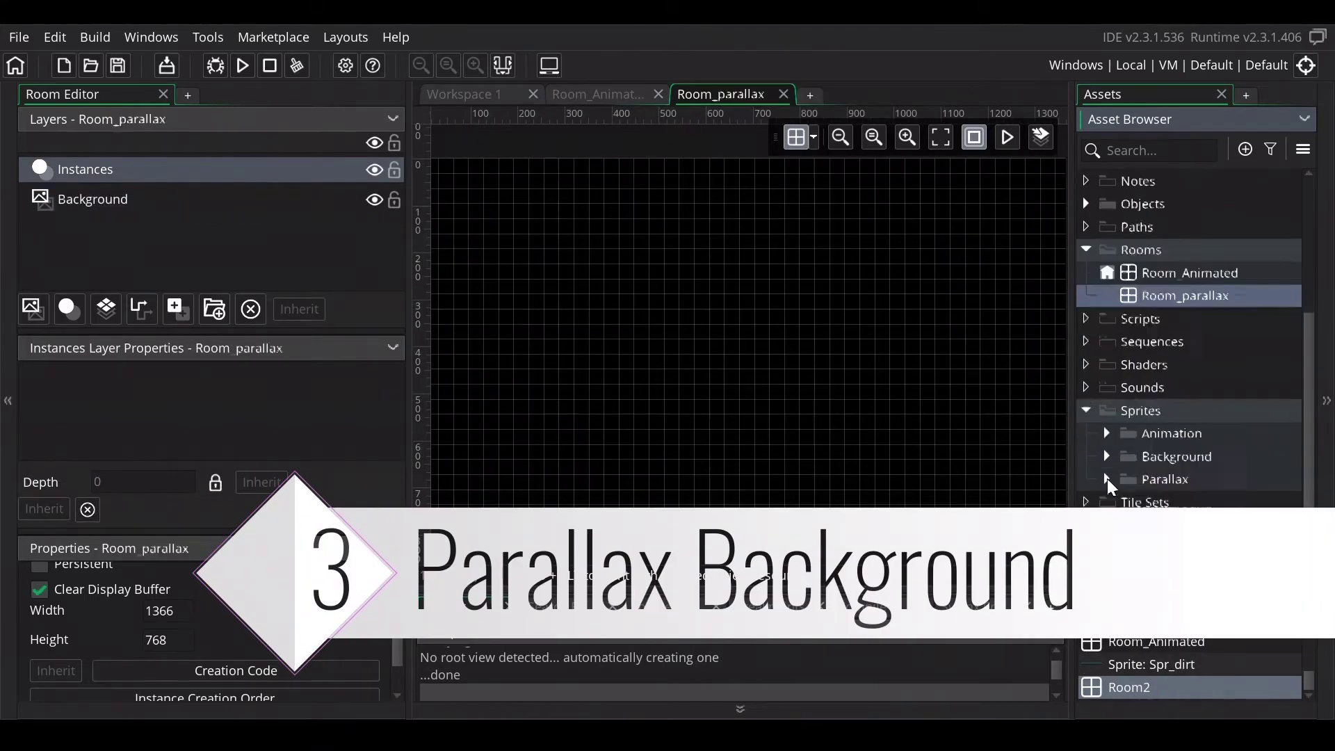
Step: Expand the Parallax folder and inspect Spr_dirt, Spr_middlemountain, Spr_mountainnear and Spr_sky
{"action": "left_click", "coordinate": [1107, 478]}
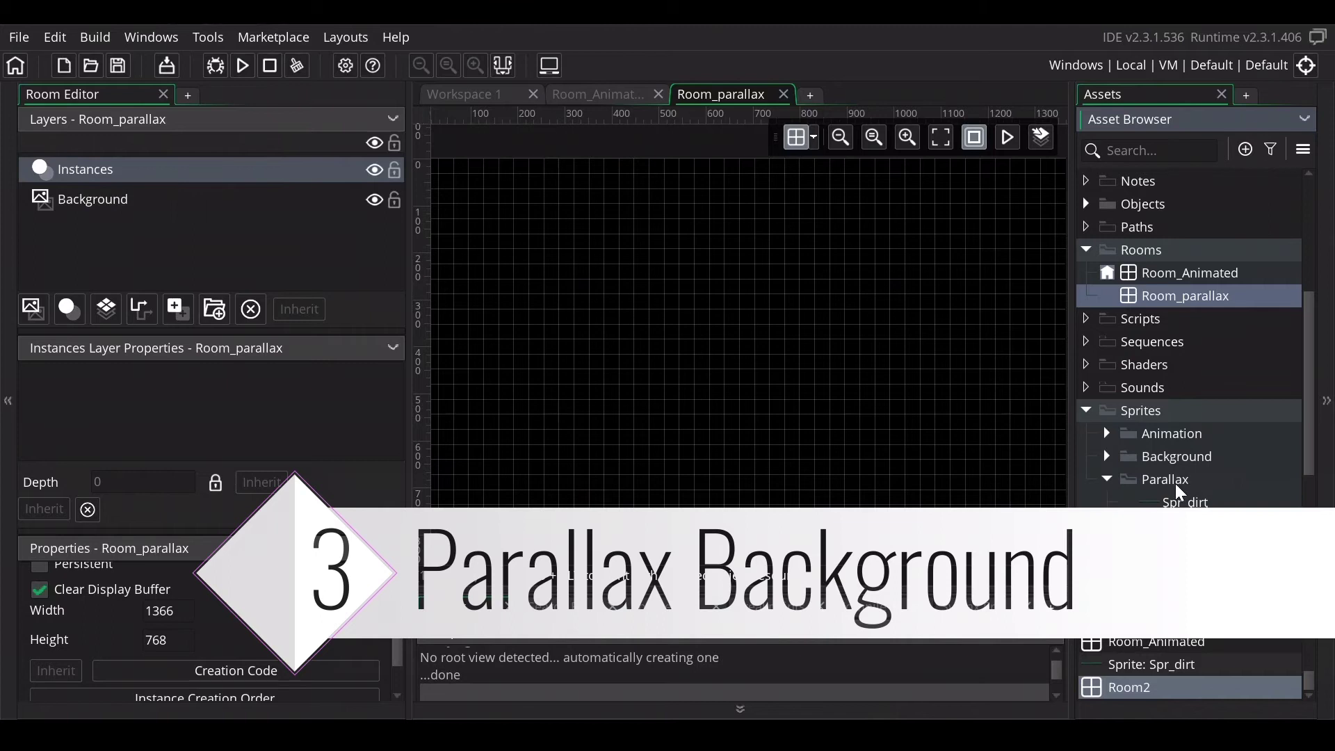
{"action": "scroll", "coordinate": [1177, 495], "scroll_direction": "down", "scroll_amount": 3}
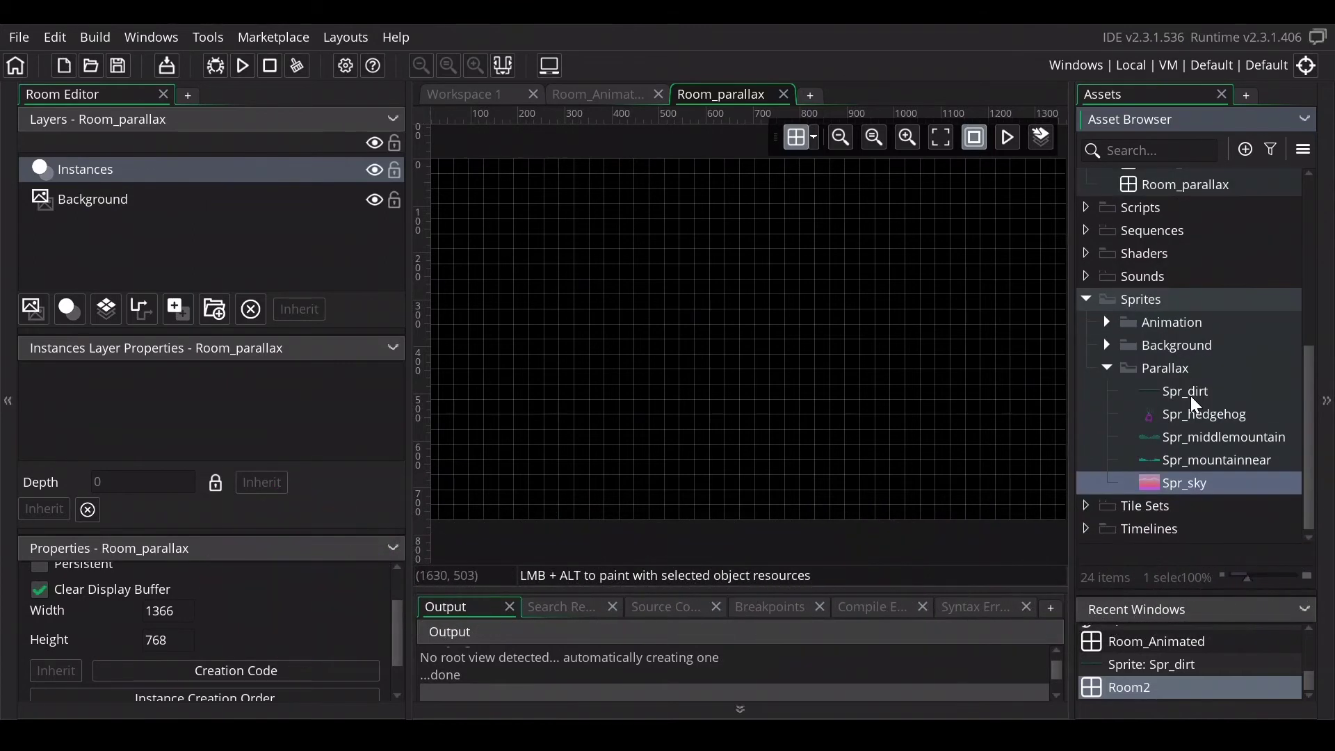
{"action": "double_click", "coordinate": [1190, 394]}
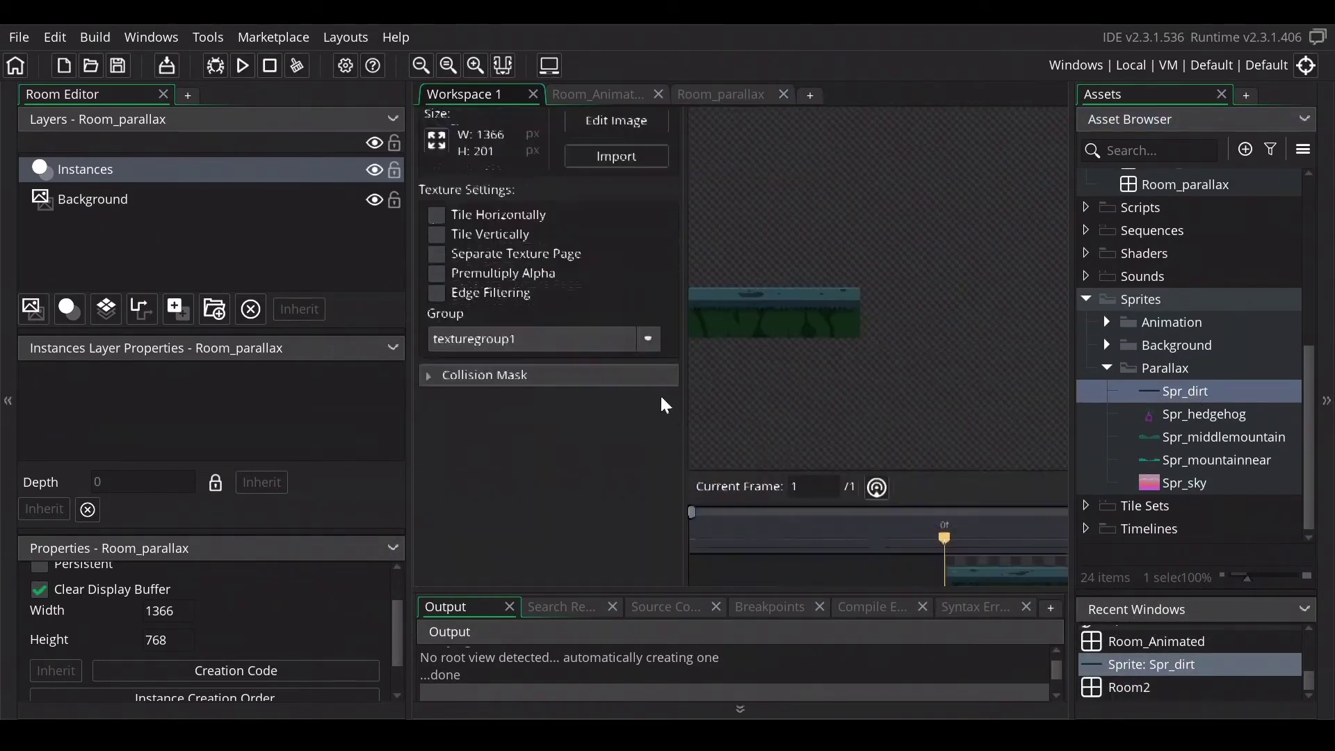
{"action": "double_click", "coordinate": [1235, 439]}
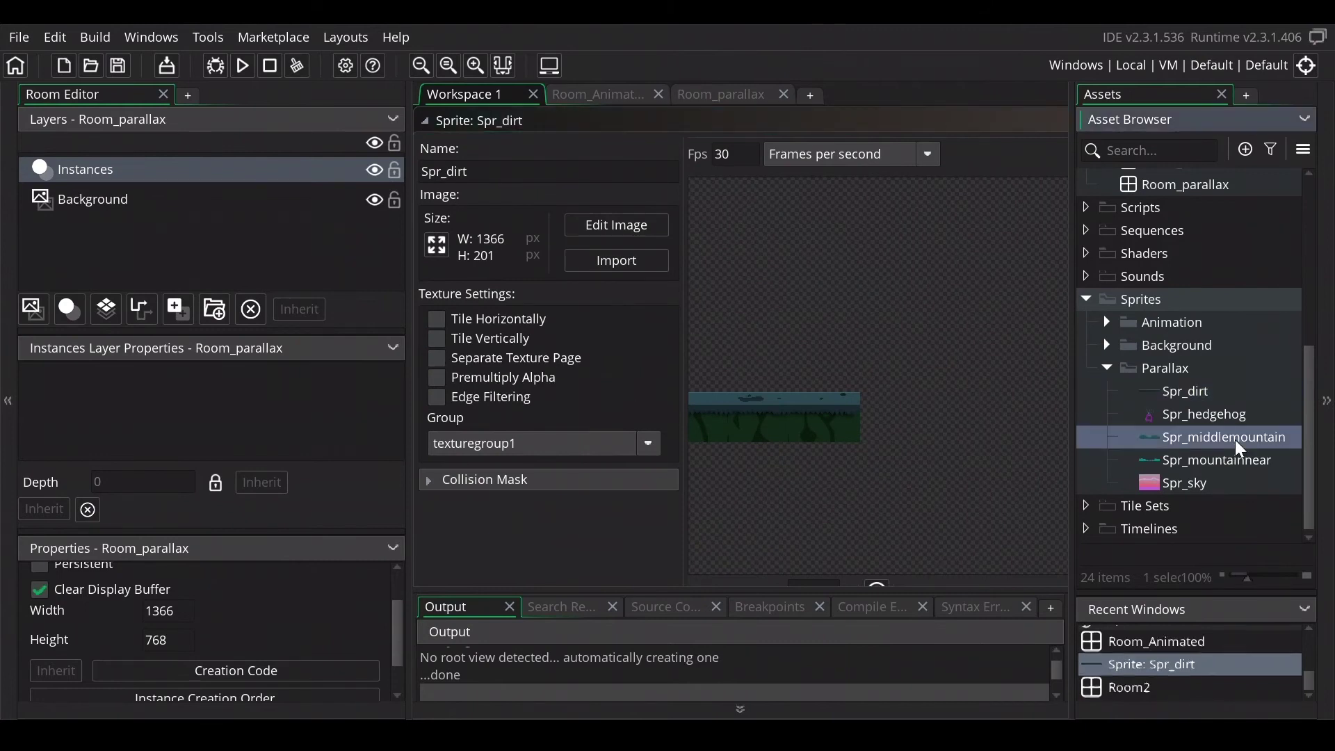
{"action": "double_click", "coordinate": [1232, 465]}
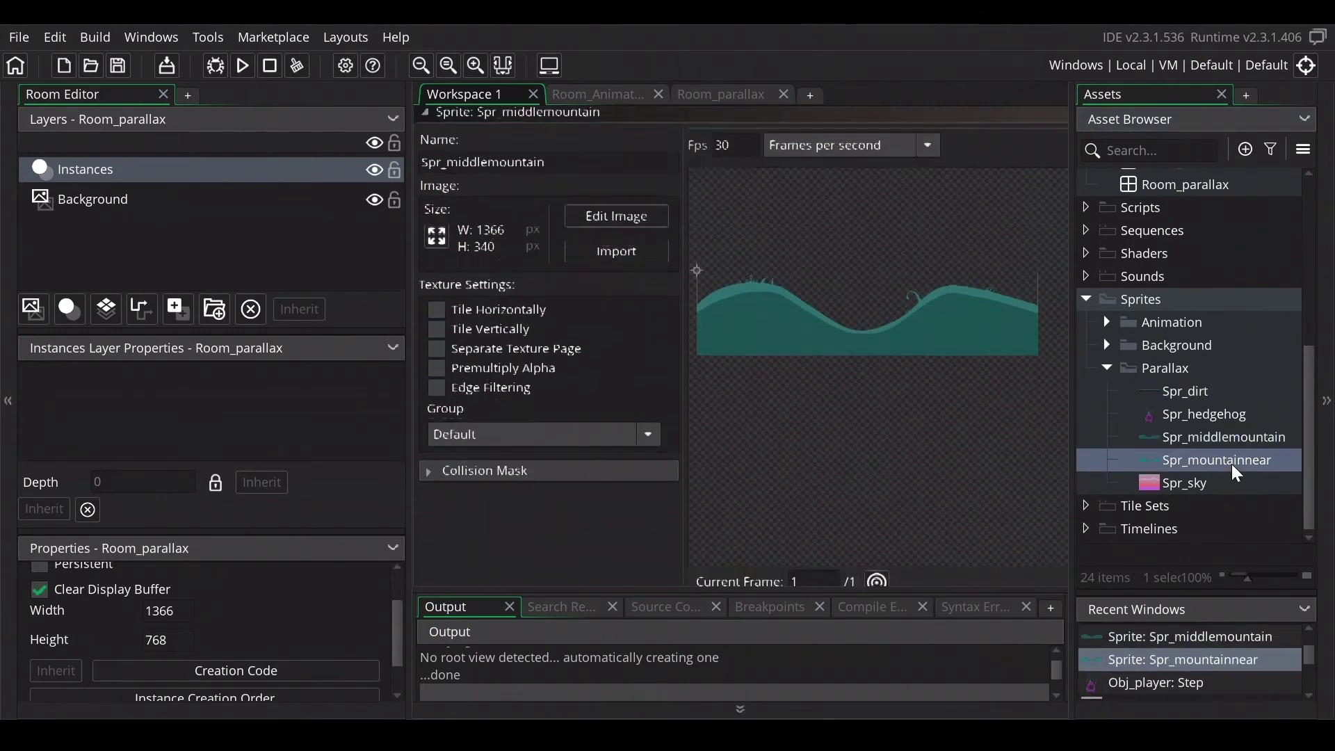
{"action": "double_click", "coordinate": [1187, 490]}
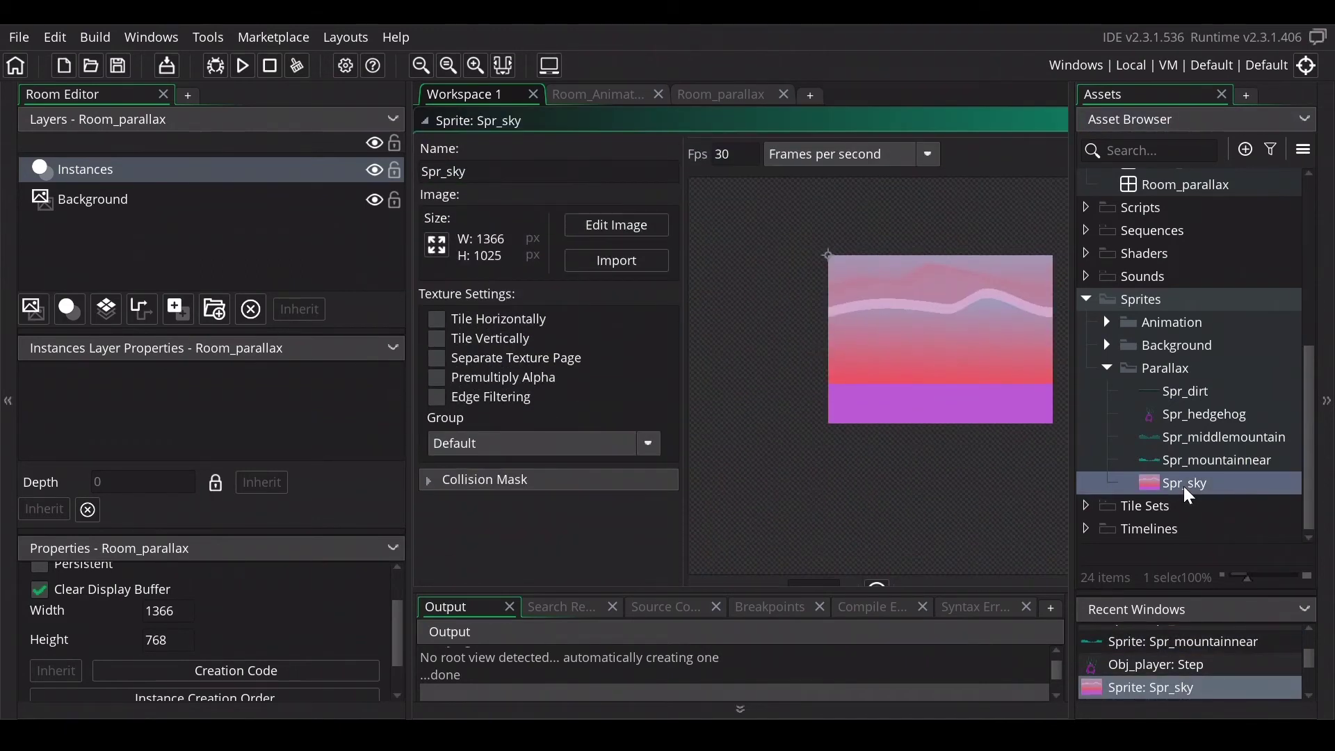
Step: Apply Spr_sky's resize settings, keeping its size at 1366×1025
{"action": "left_click", "coordinate": [437, 245]}
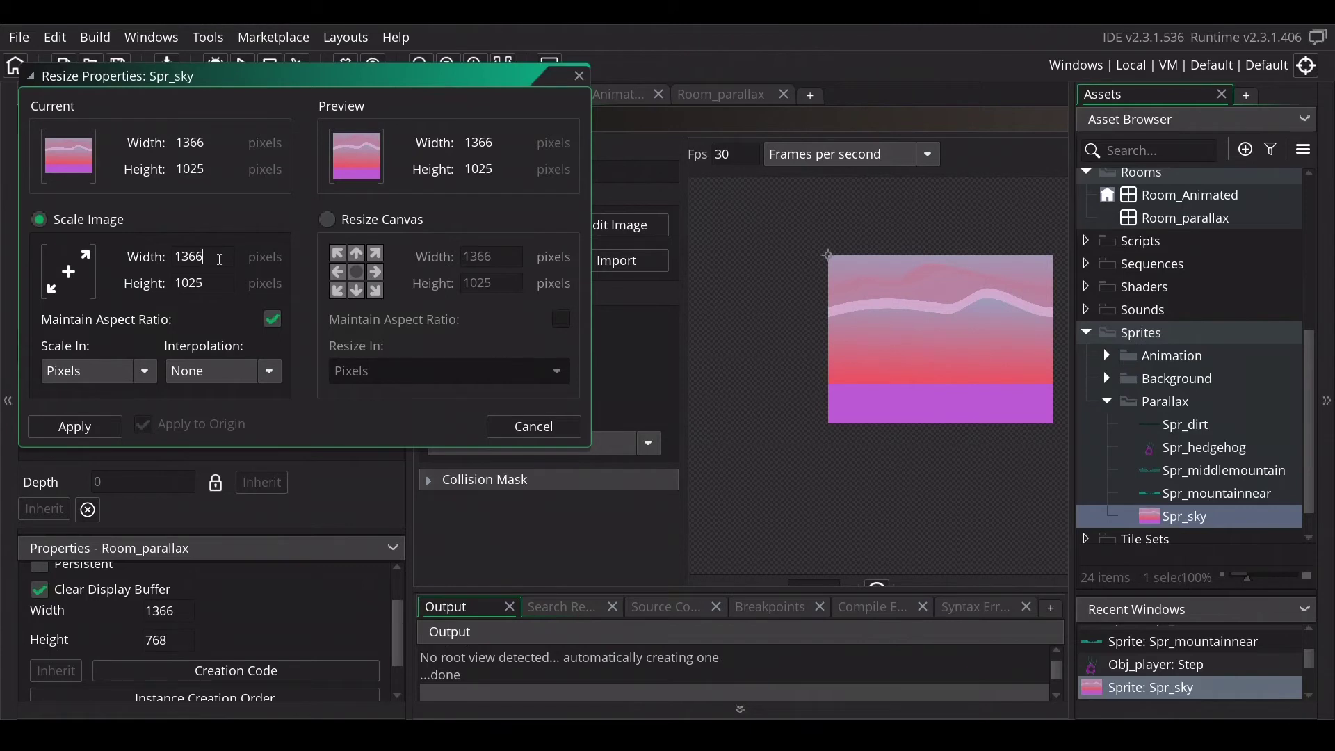
{"action": "left_click_drag", "start_coordinate": [219, 260], "coordinate": [170, 273]}
{"action": "left_click", "coordinate": [75, 426]}
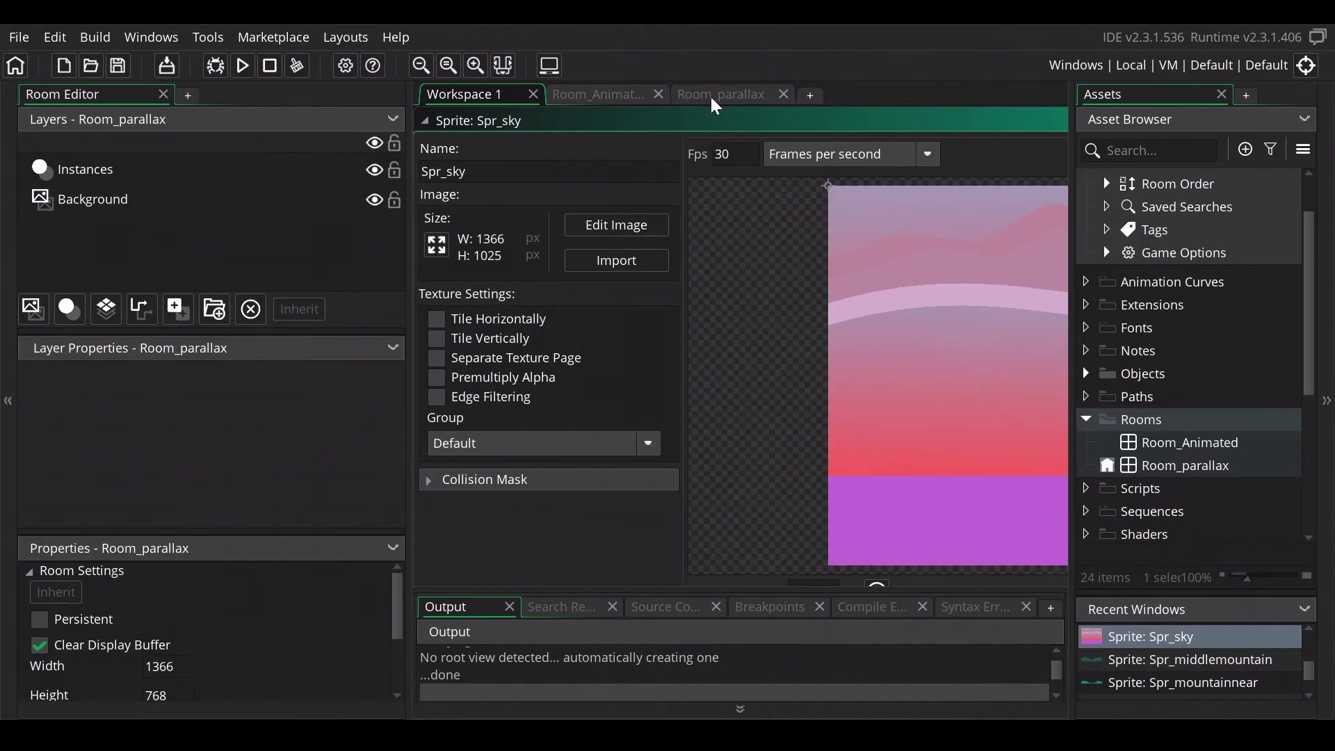
Step: Set Room_parallax's Background layer sprite to Spr_sky
{"action": "left_click", "coordinate": [716, 105]}
{"action": "left_click", "coordinate": [223, 202]}
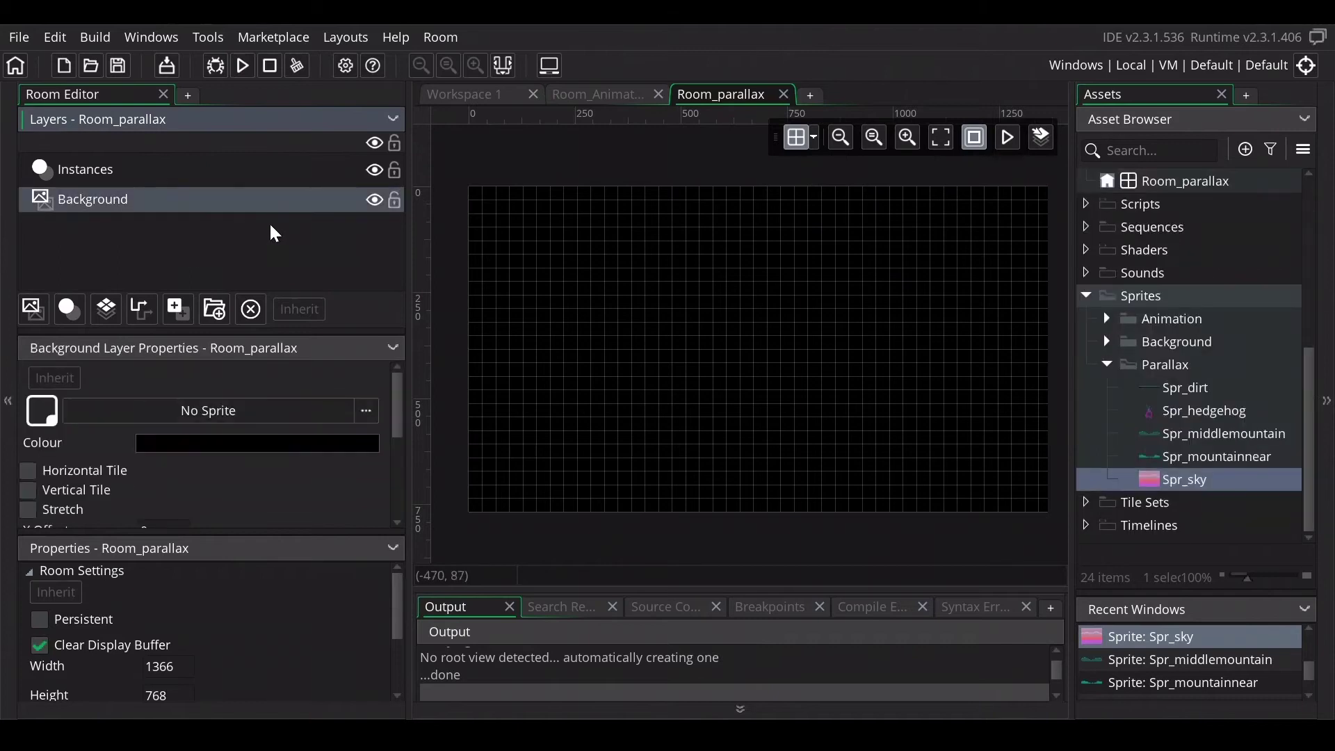
{"action": "left_click", "coordinate": [373, 422]}
{"action": "double_click", "coordinate": [593, 138]}
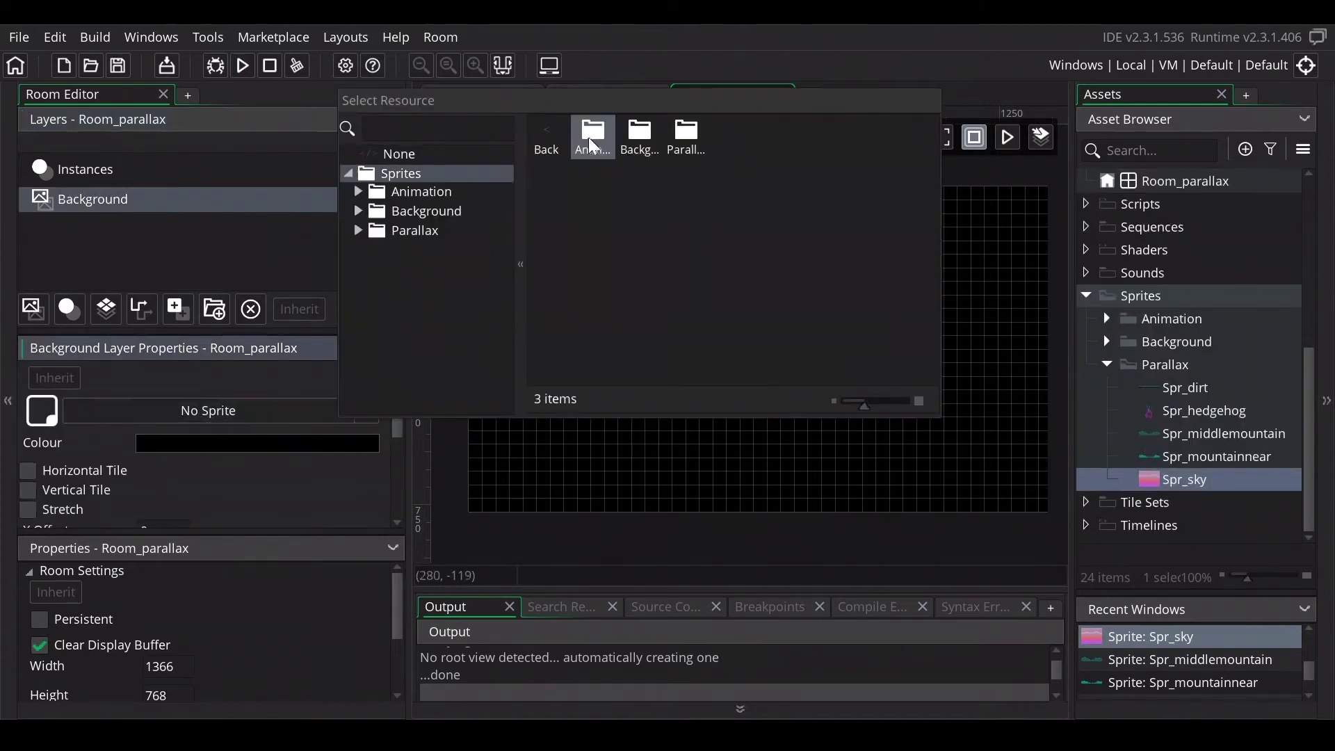
{"action": "double_click", "coordinate": [691, 146]}
{"action": "double_click", "coordinate": [780, 138]}
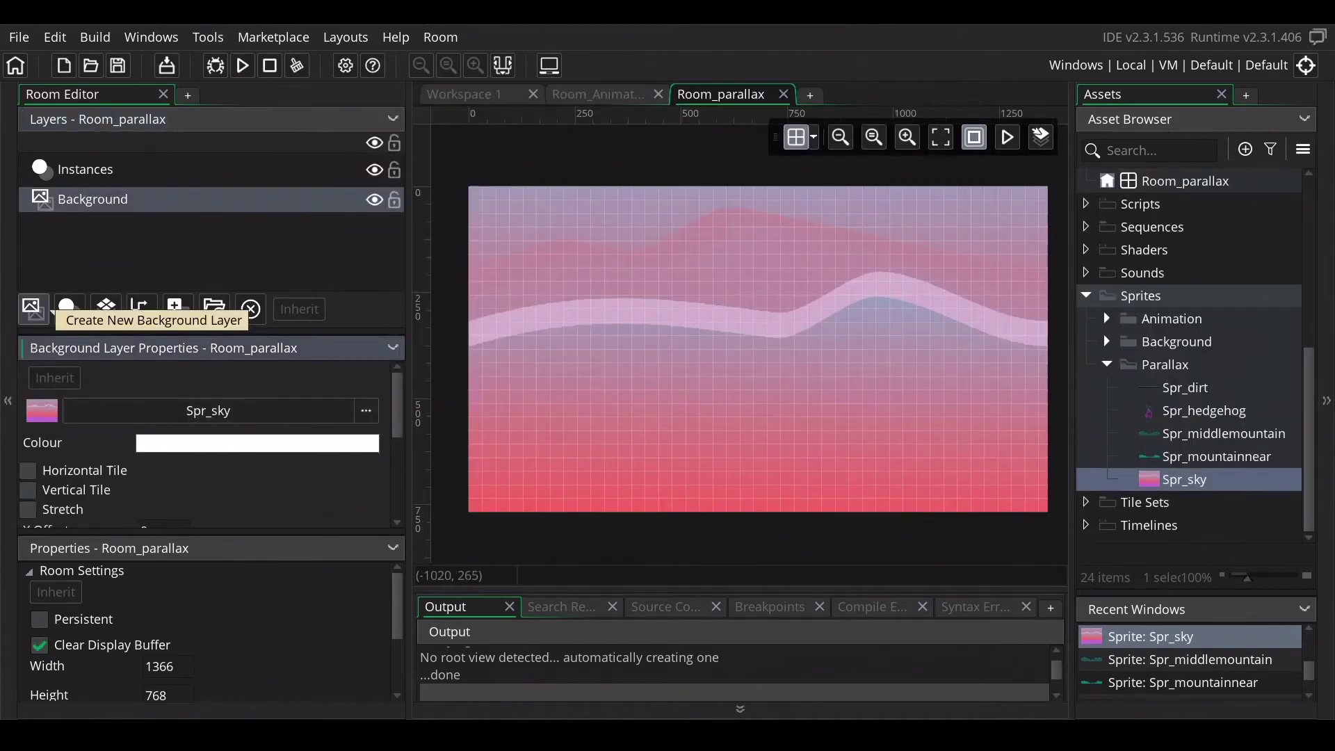
Step: Add a Backgrounds_1 layer with Spr_dirt at Y offset 650, placing it at the room's bottom
{"action": "left_click", "coordinate": [33, 309]}
{"action": "left_click", "coordinate": [372, 414]}
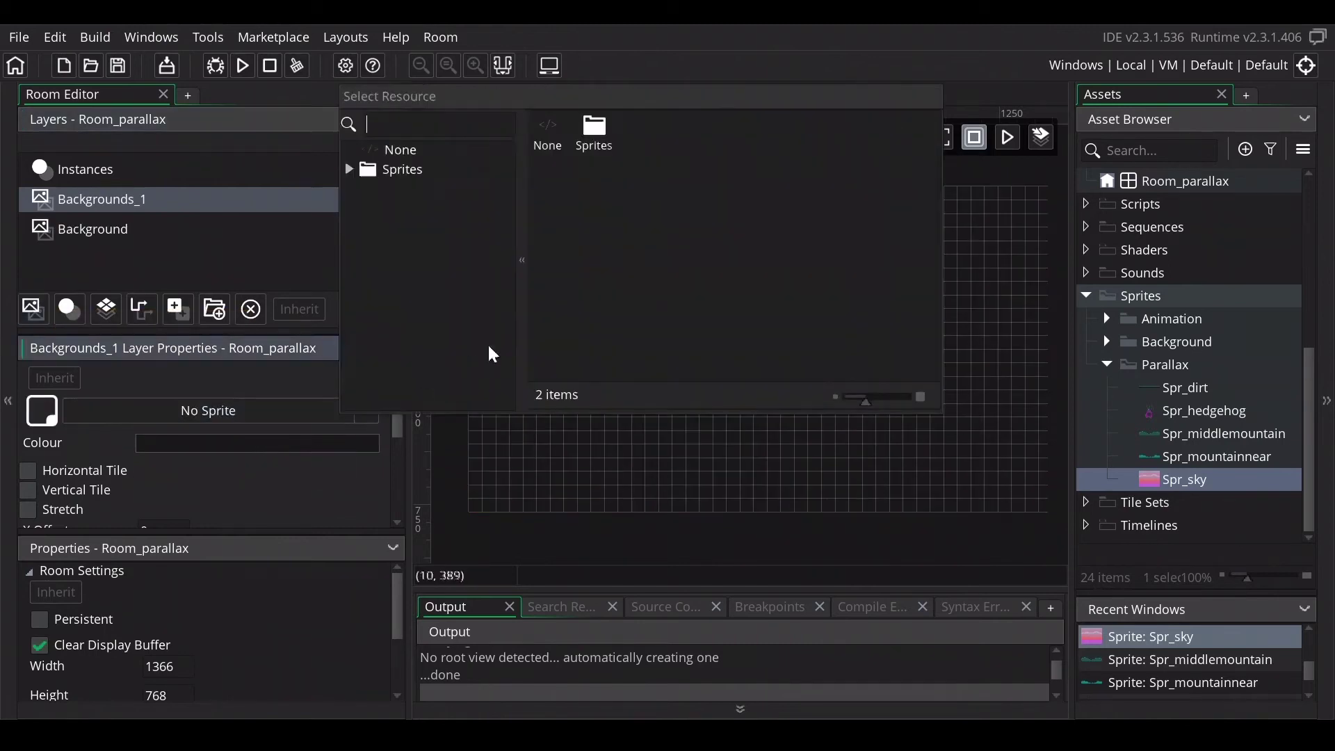
{"action": "key", "text": "Escape"}
{"action": "scroll", "coordinate": [215, 431], "scroll_direction": "down", "scroll_amount": 3}
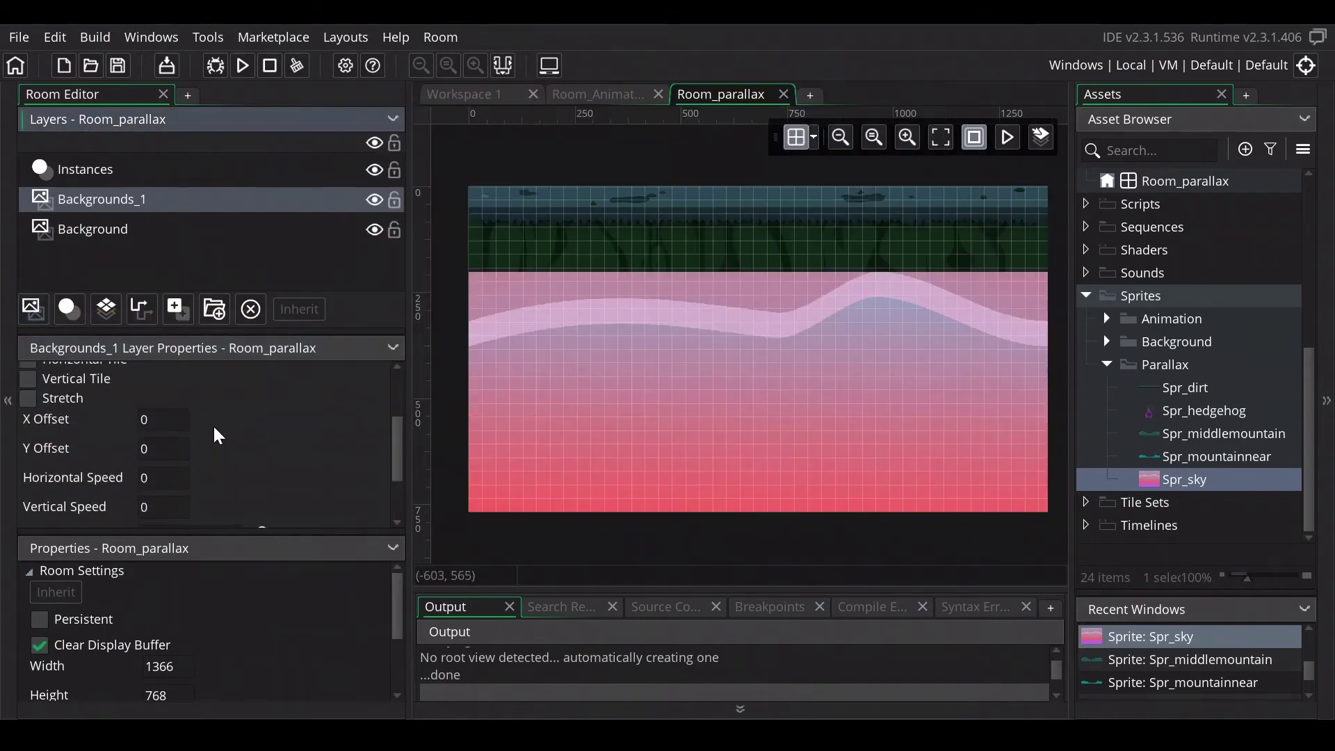
{"action": "left_click", "coordinate": [156, 449]}
{"action": "key", "text": "BackSpace"}
{"action": "type", "text": "650"}
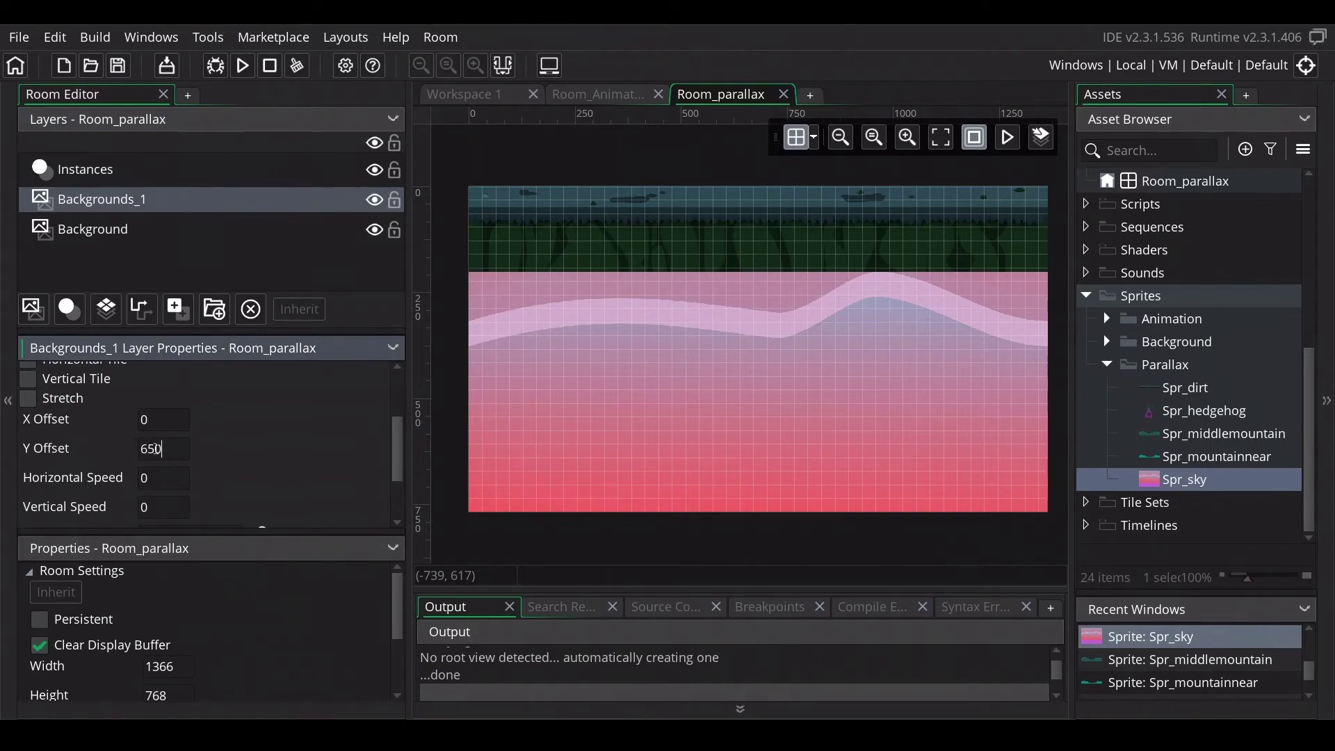
{"action": "key", "text": "Return"}
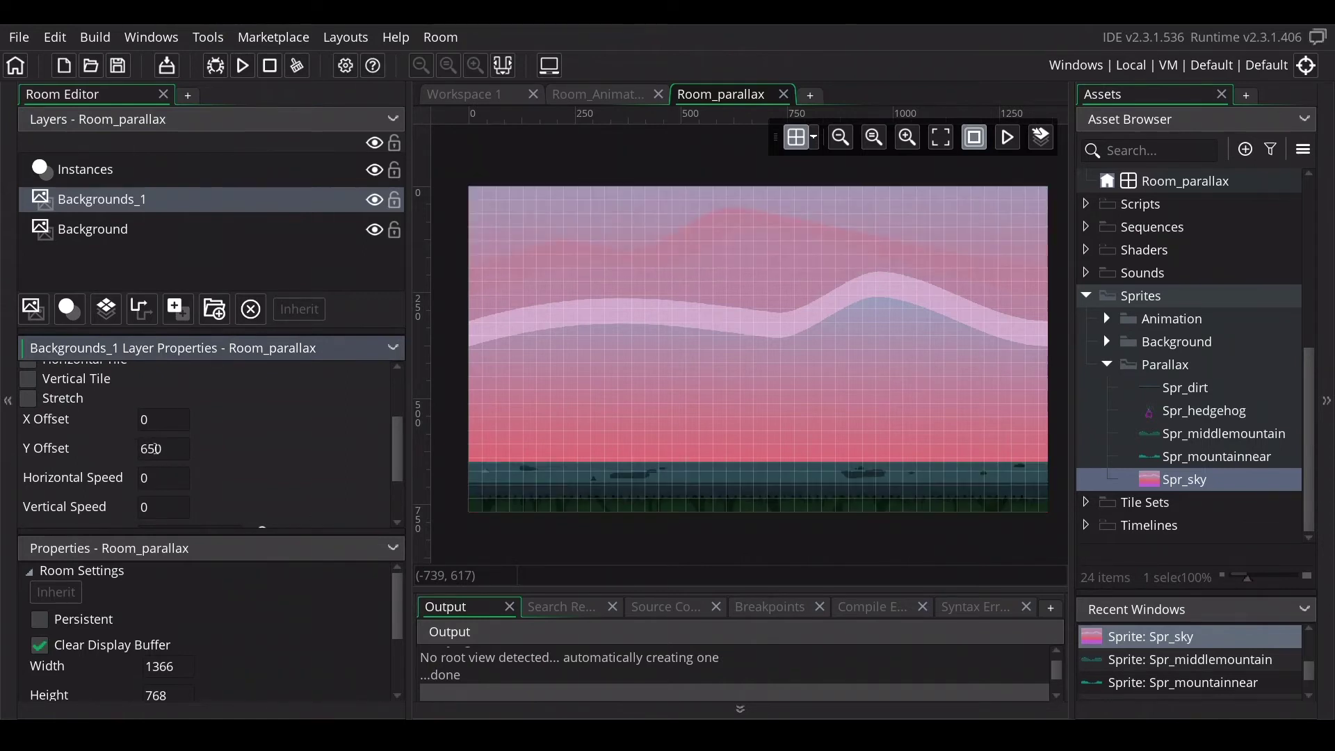
{"action": "scroll", "coordinate": [161, 449], "scroll_direction": "up", "scroll_amount": 2}
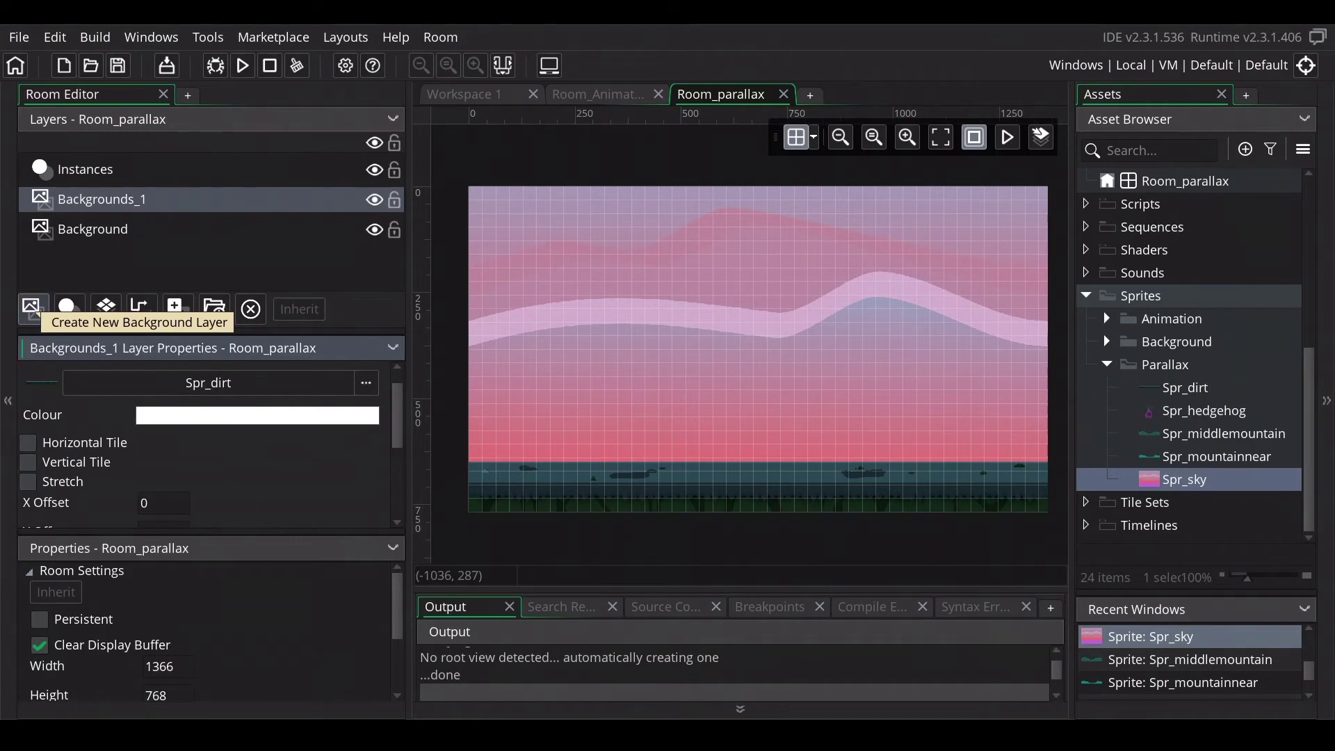
Step: Add a second mountain background layer, Bck_mntfar, and give it a Y offset of 300
{"action": "left_click", "coordinate": [33, 310]}
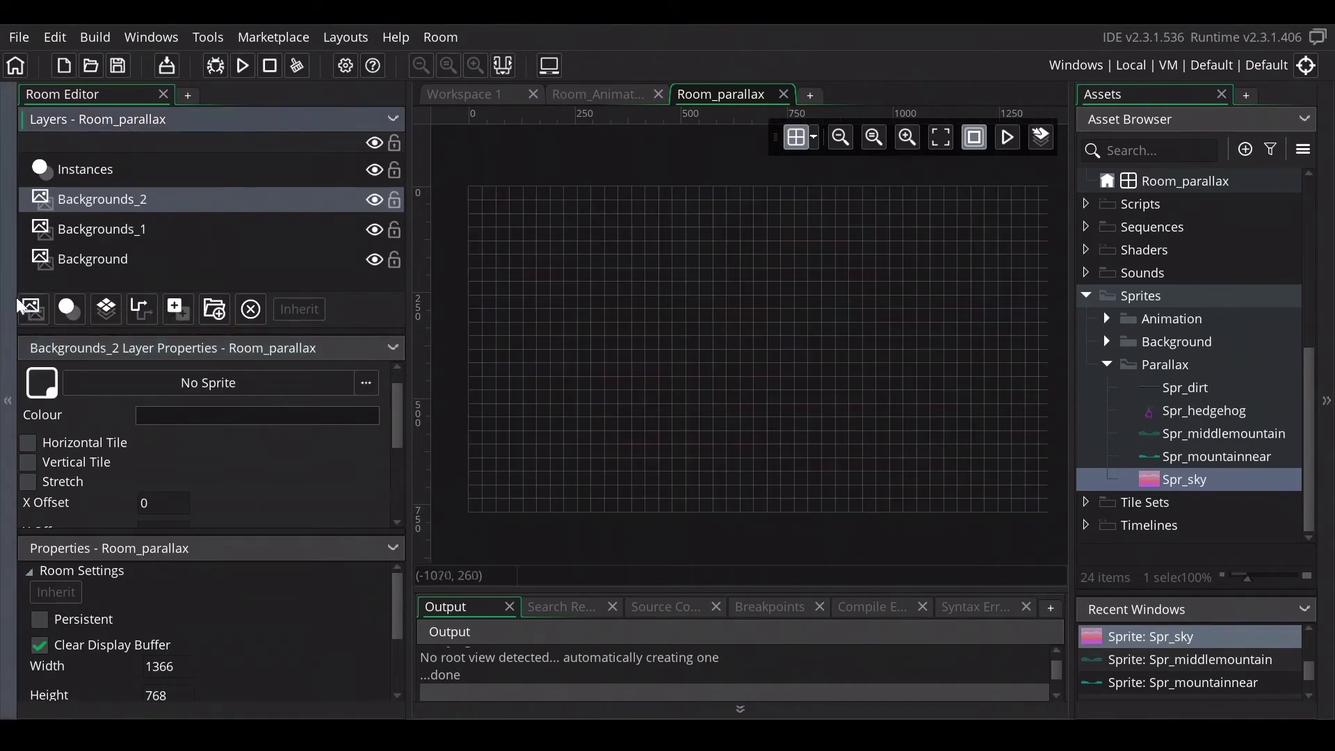
{"action": "left_click", "coordinate": [33, 311]}
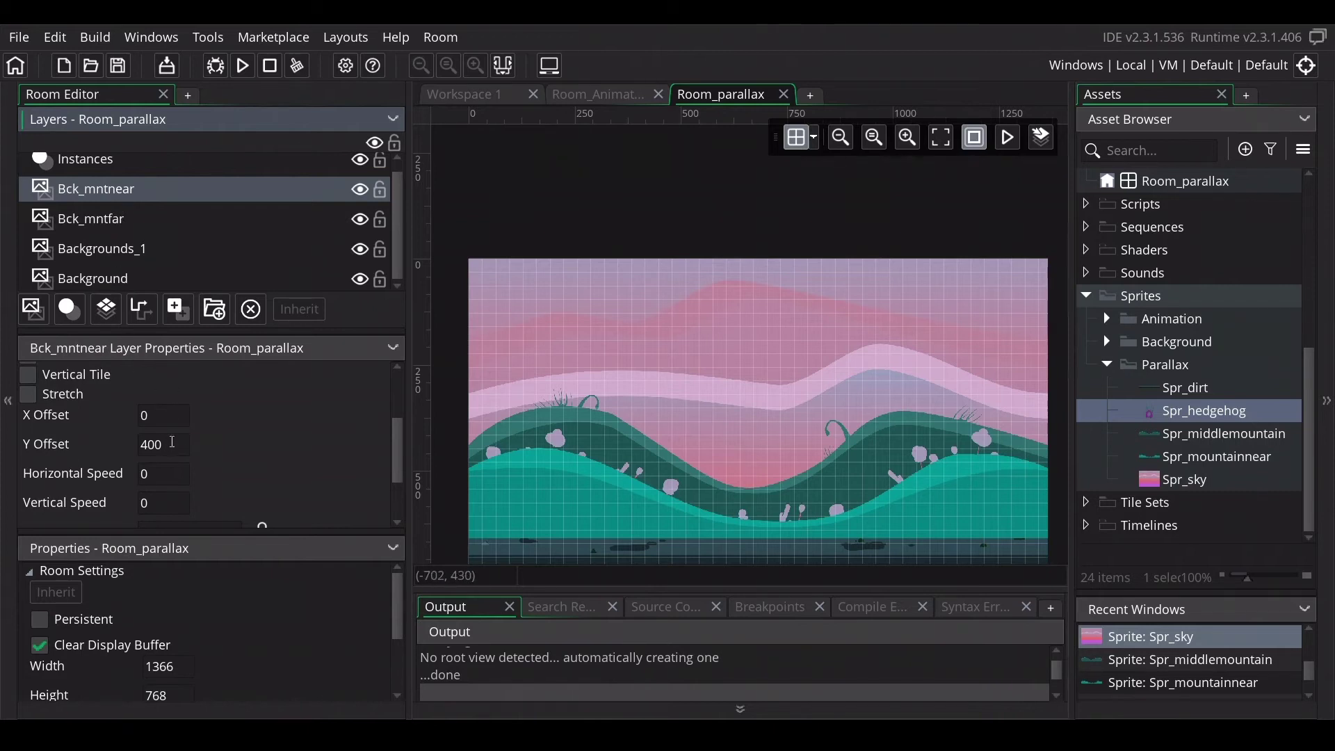
{"action": "left_click", "coordinate": [172, 442]}
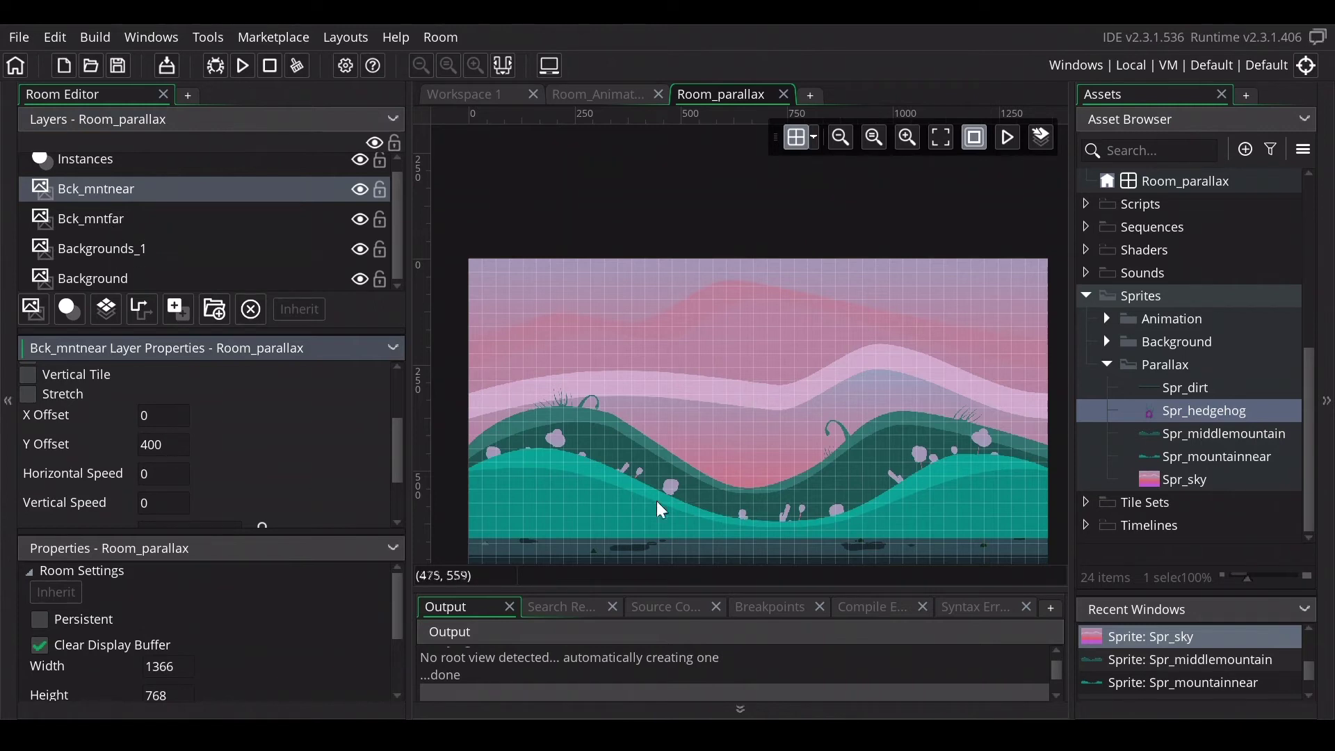
{"action": "left_click", "coordinate": [120, 224]}
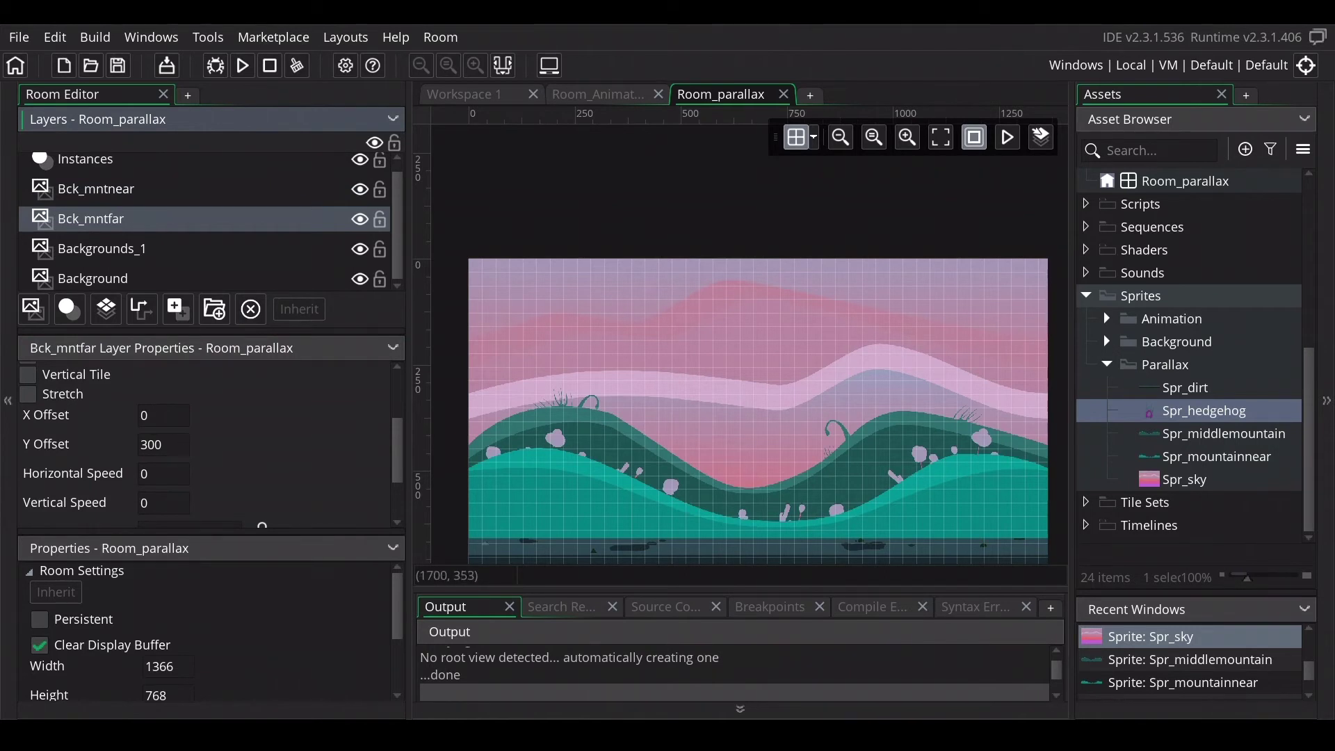
Step: Create a new object and assign it Spr_hedgehog from the Sprites > Parallax folder
{"action": "double_click", "coordinate": [1151, 410]}
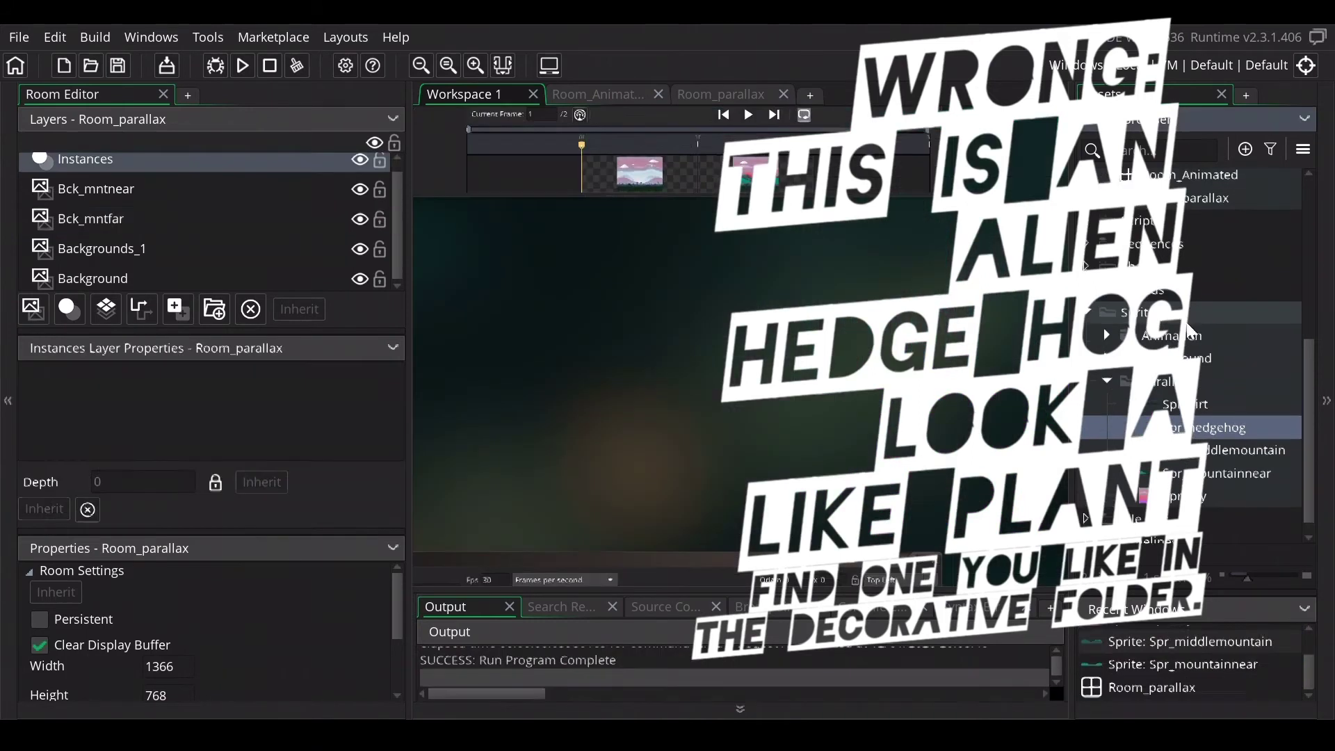
{"action": "scroll", "coordinate": [1182, 301], "scroll_direction": "up", "scroll_amount": 5}
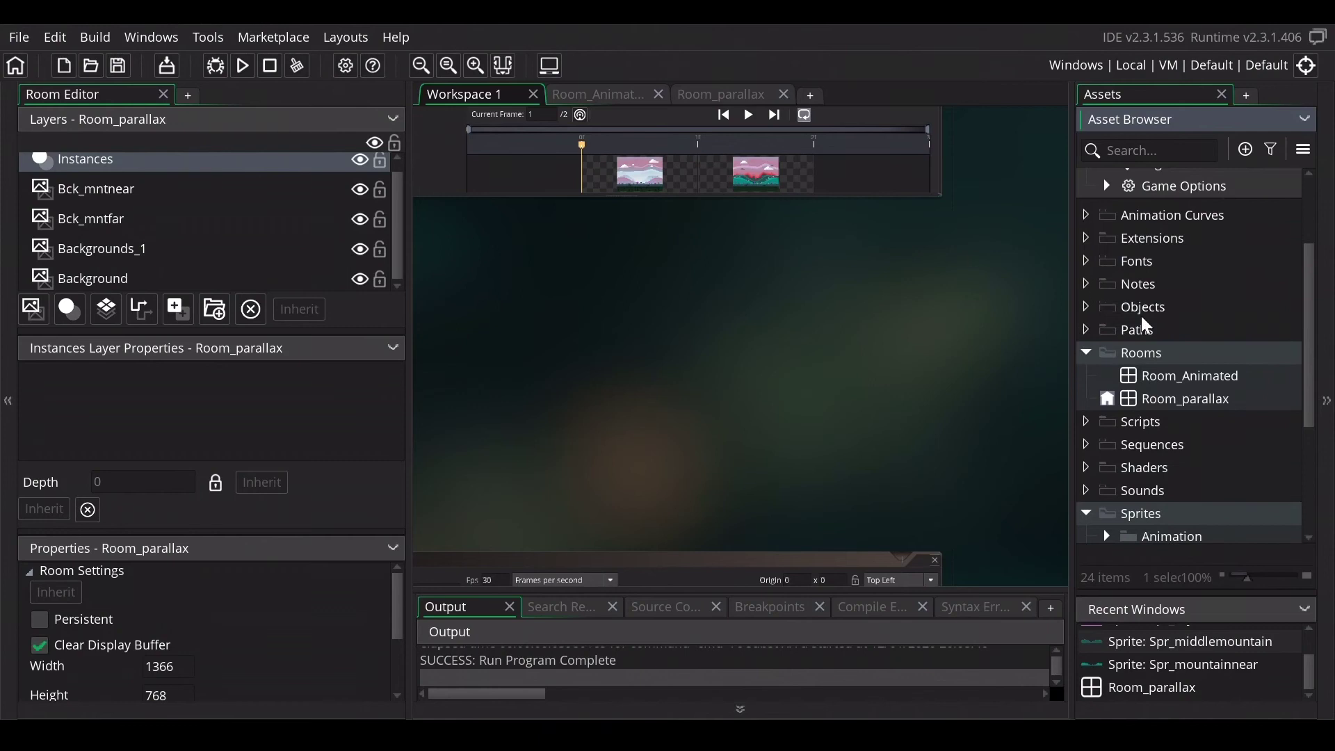
{"action": "right_click", "coordinate": [1145, 308]}
{"action": "mouse_move", "coordinate": [1013, 334]}
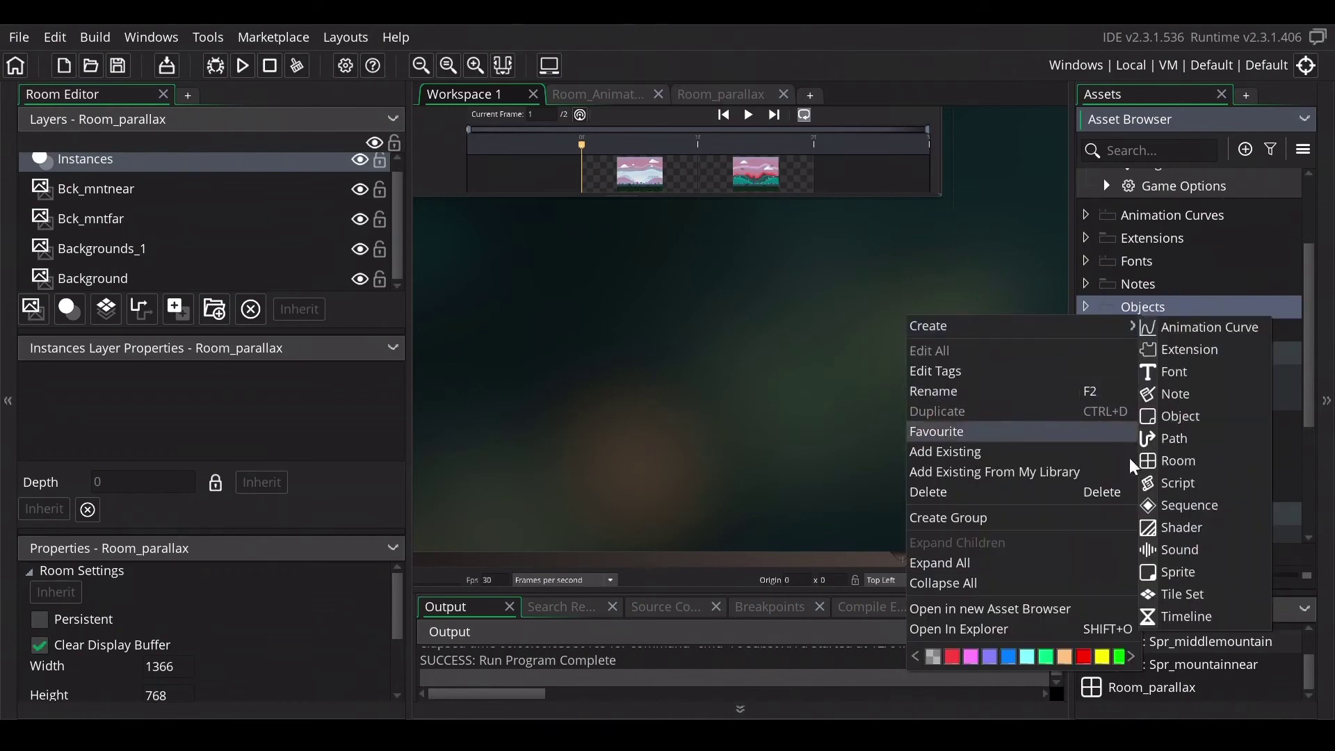
{"action": "left_click", "coordinate": [1176, 417]}
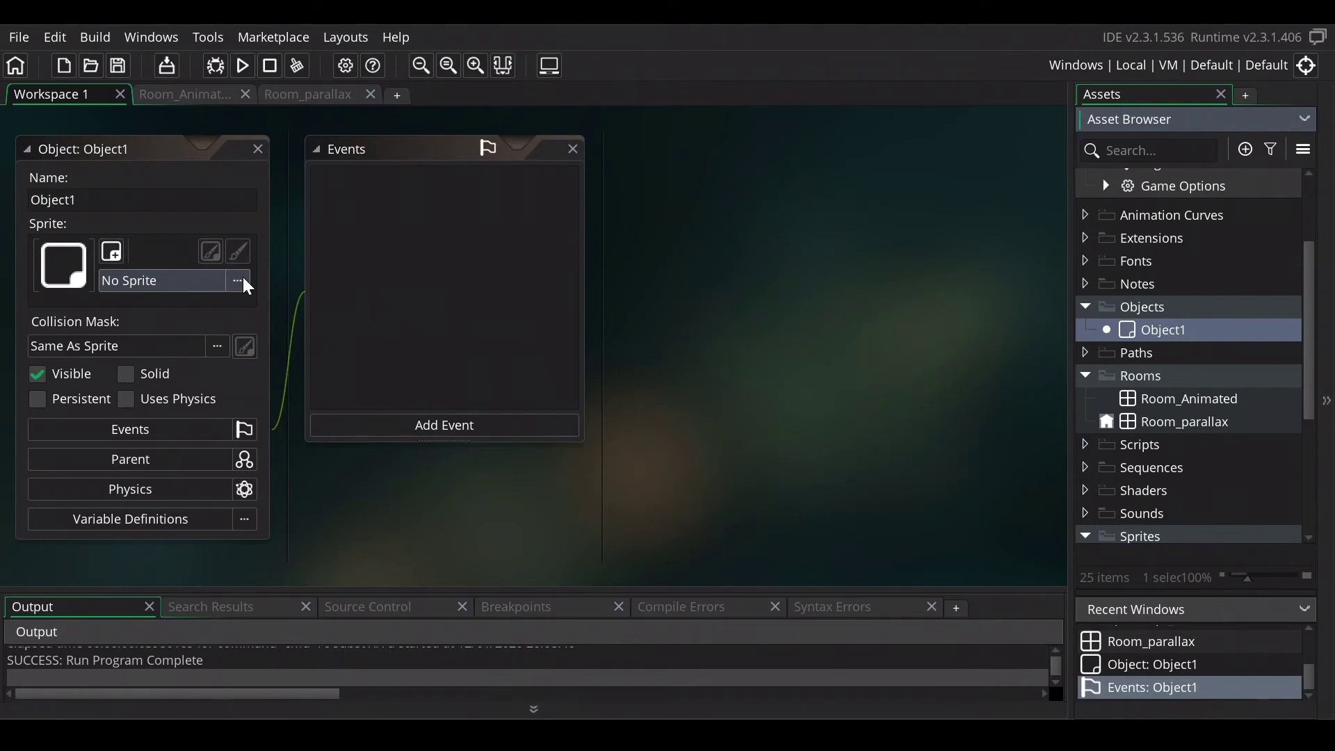
{"action": "left_click", "coordinate": [243, 282]}
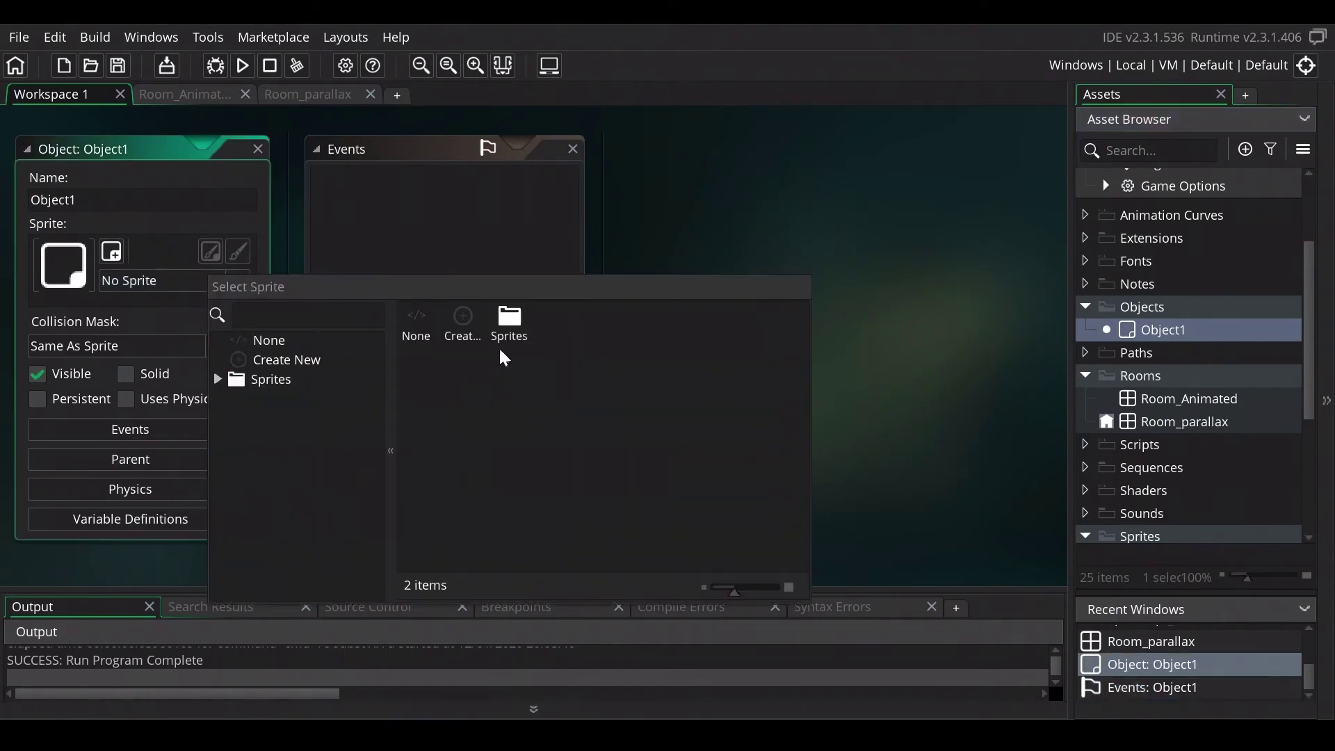
{"action": "double_click", "coordinate": [510, 324]}
{"action": "double_click", "coordinate": [556, 324]}
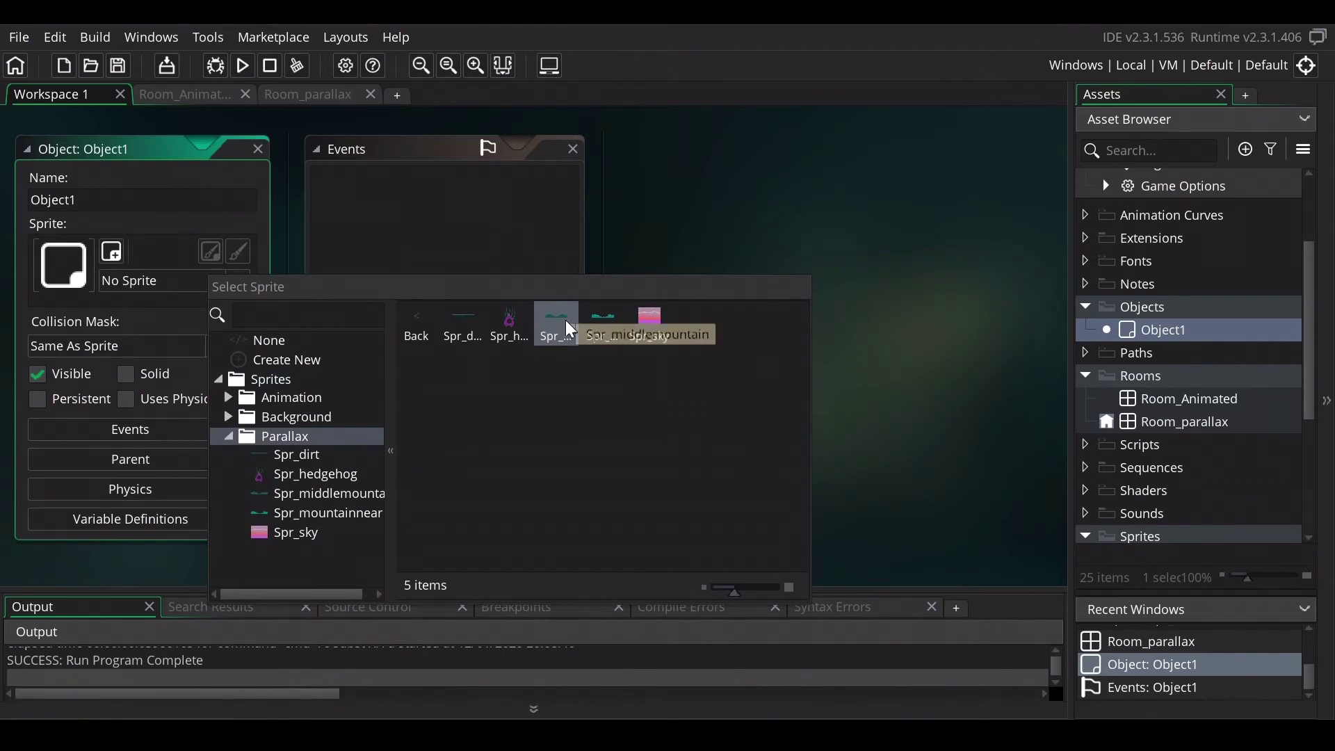
{"action": "double_click", "coordinate": [556, 322]}
Step: Add a Key Down Left event to Obj_Player, moving at direction 180, speed 2
{"action": "left_click", "coordinate": [467, 467]}
{"action": "mouse_move", "coordinate": [539, 321]}
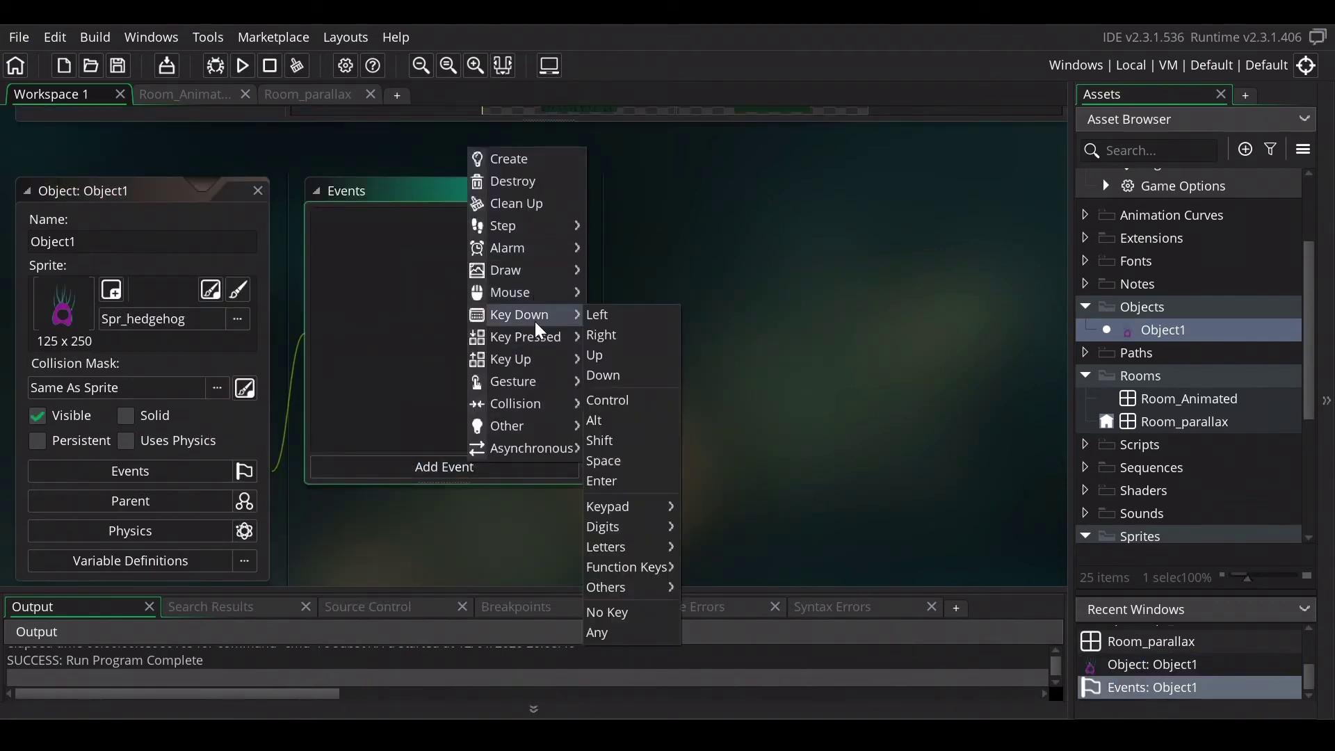
{"action": "left_click", "coordinate": [637, 318]}
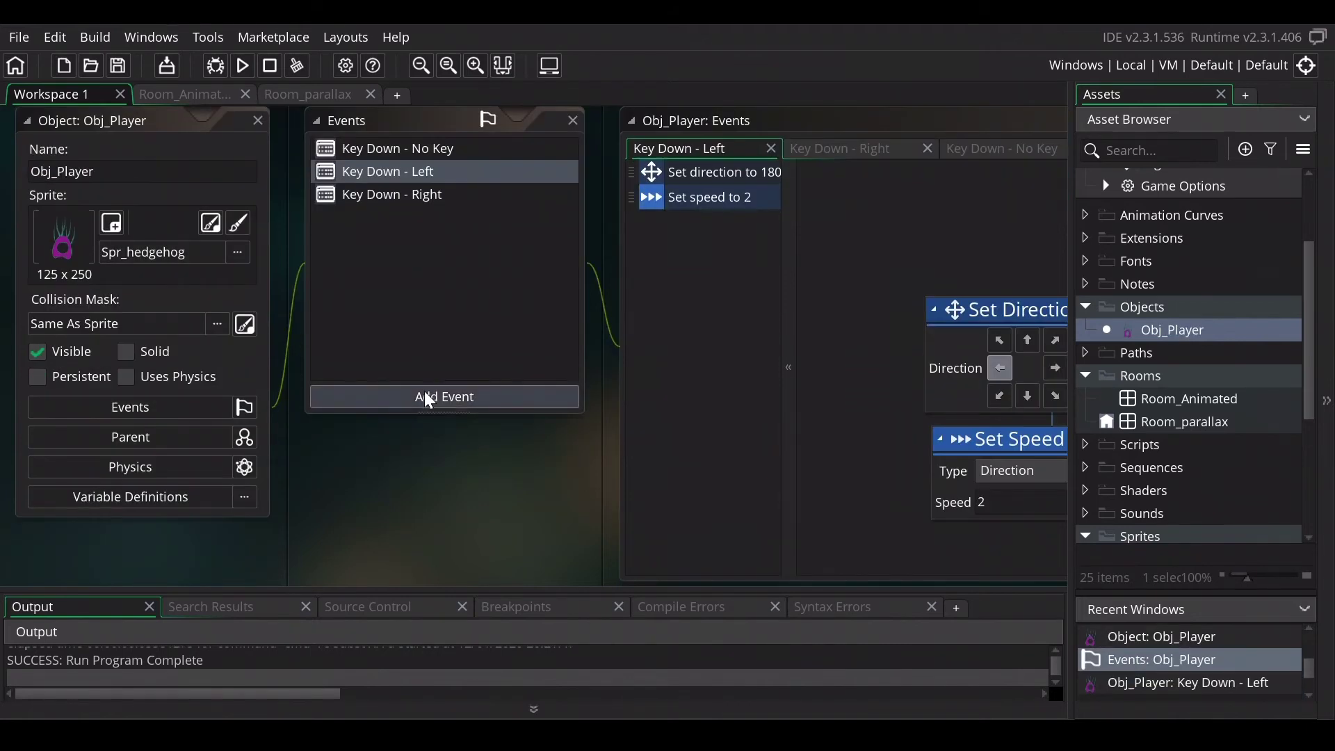
{"action": "left_click", "coordinate": [429, 406]}
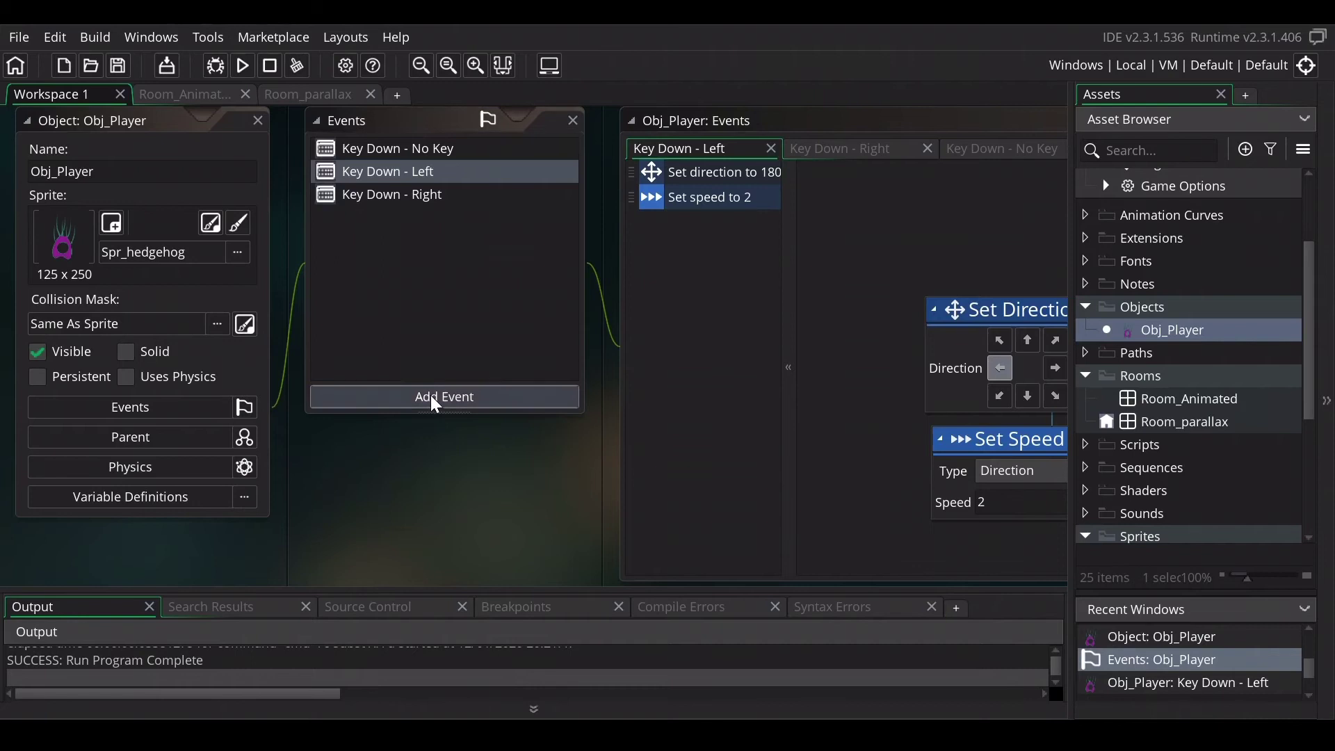
Step: Add a Step event to Obj_Player containing an Execute Code action
{"action": "mouse_move", "coordinate": [493, 497]}
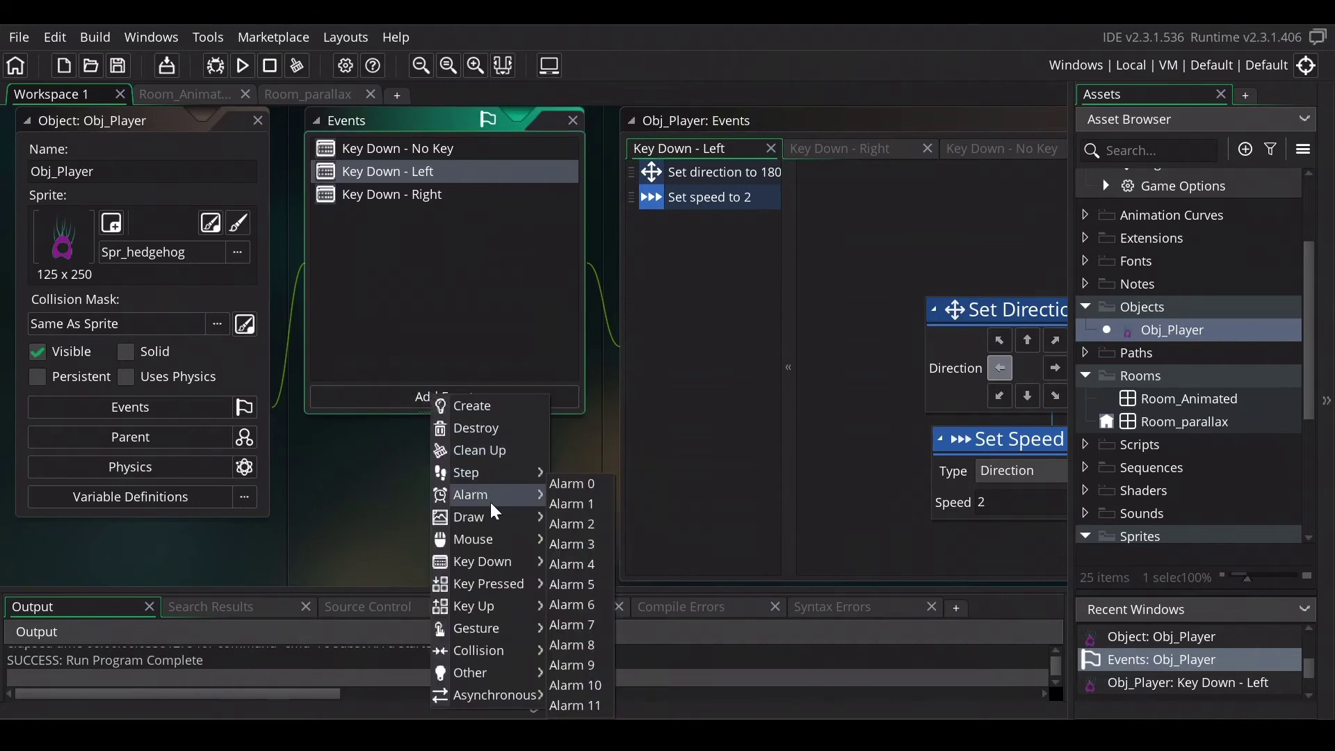
{"action": "left_click", "coordinate": [580, 486]}
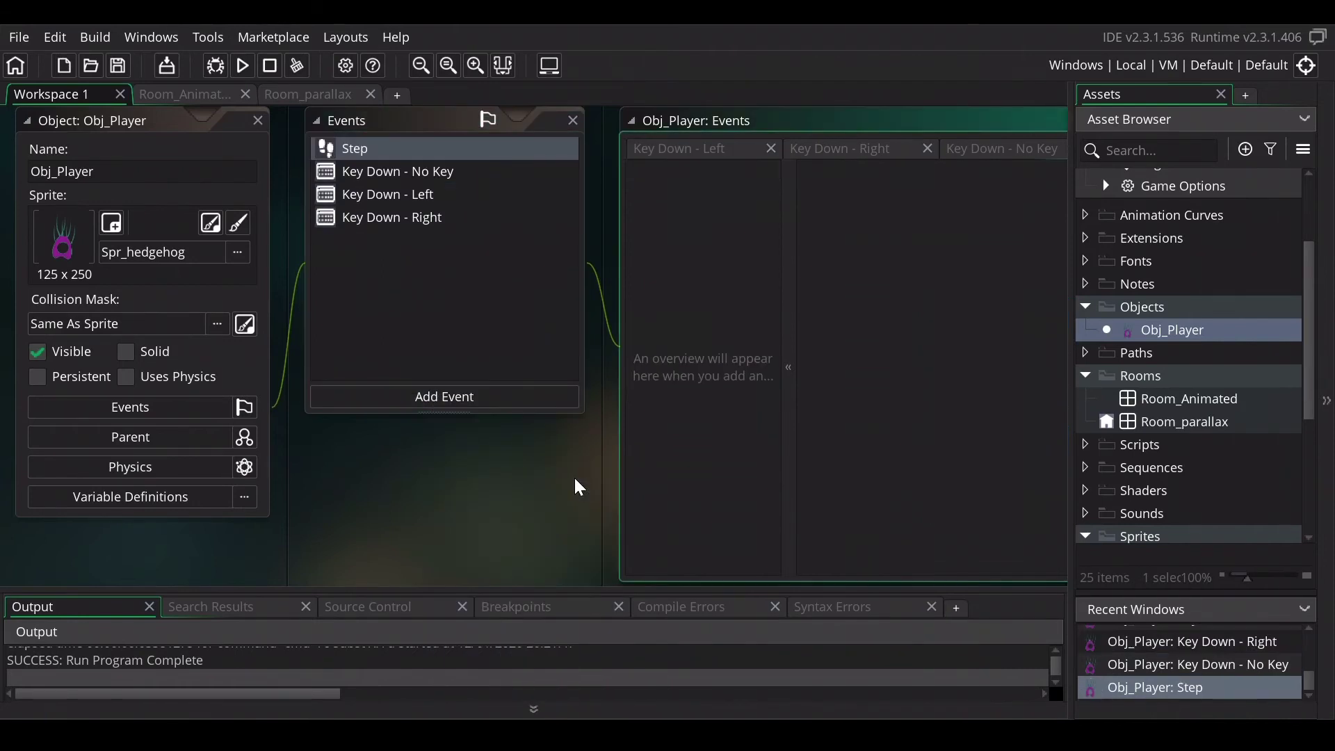
{"action": "left_click", "coordinate": [1223, 93]}
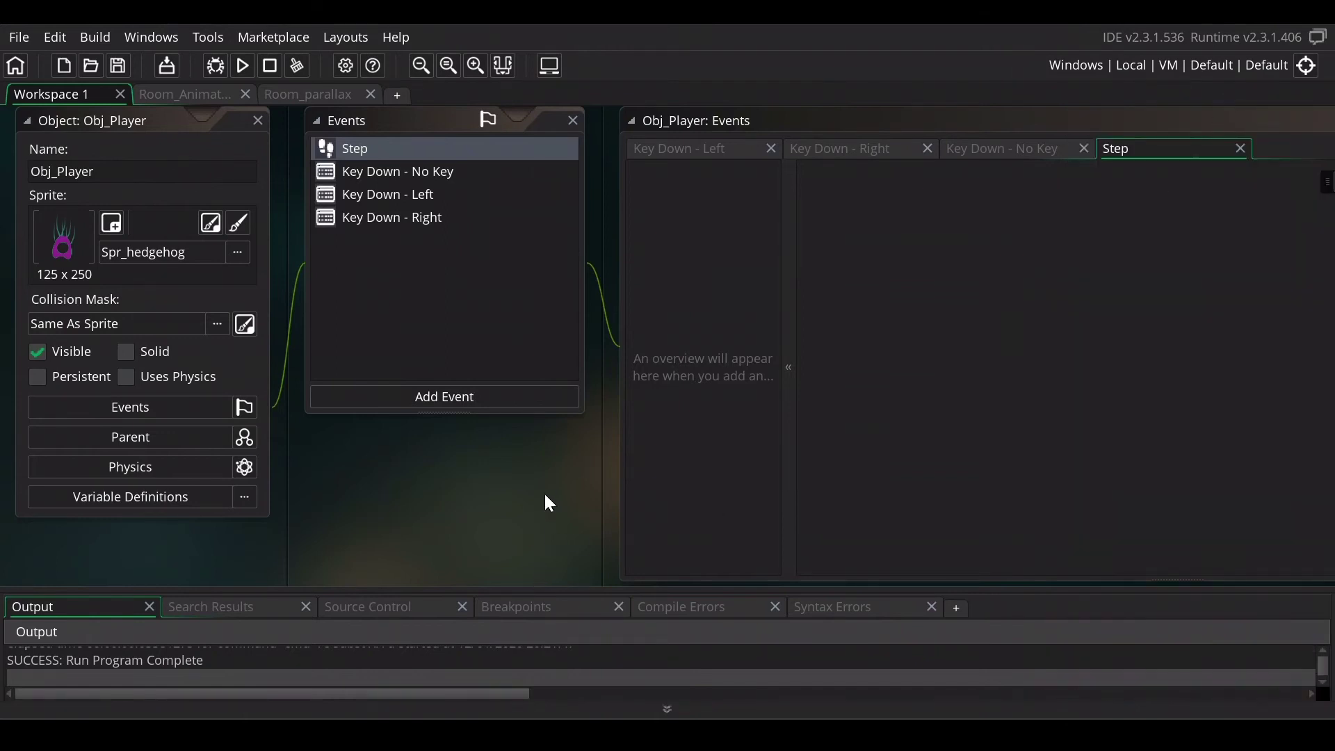
{"action": "middle_click_drag", "start_coordinate": [550, 502], "coordinate": [93, 518]}
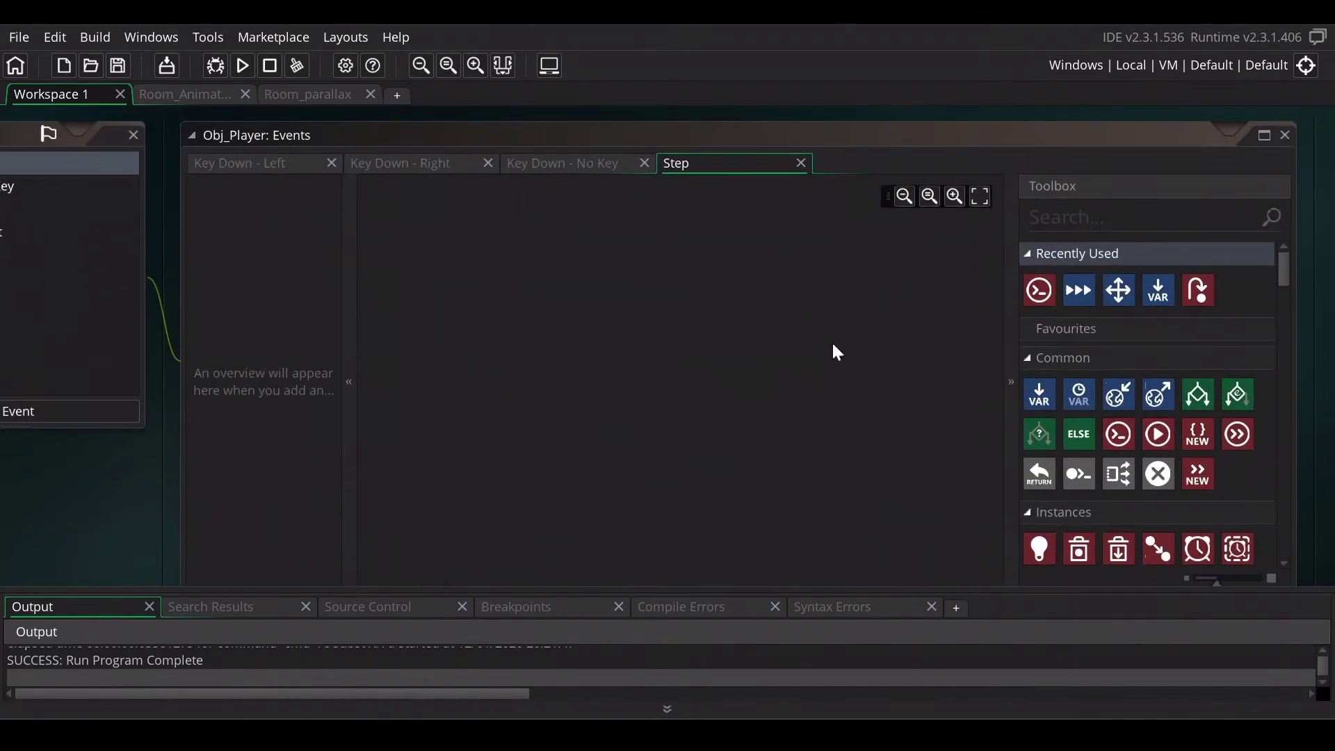
{"action": "left_click_drag", "start_coordinate": [1040, 292], "coordinate": [373, 232]}
Step: Write camera_set_view_pos(view_camera[0], ...) centring the view using half the camera's view width and height
{"action": "type", "text": "c"}
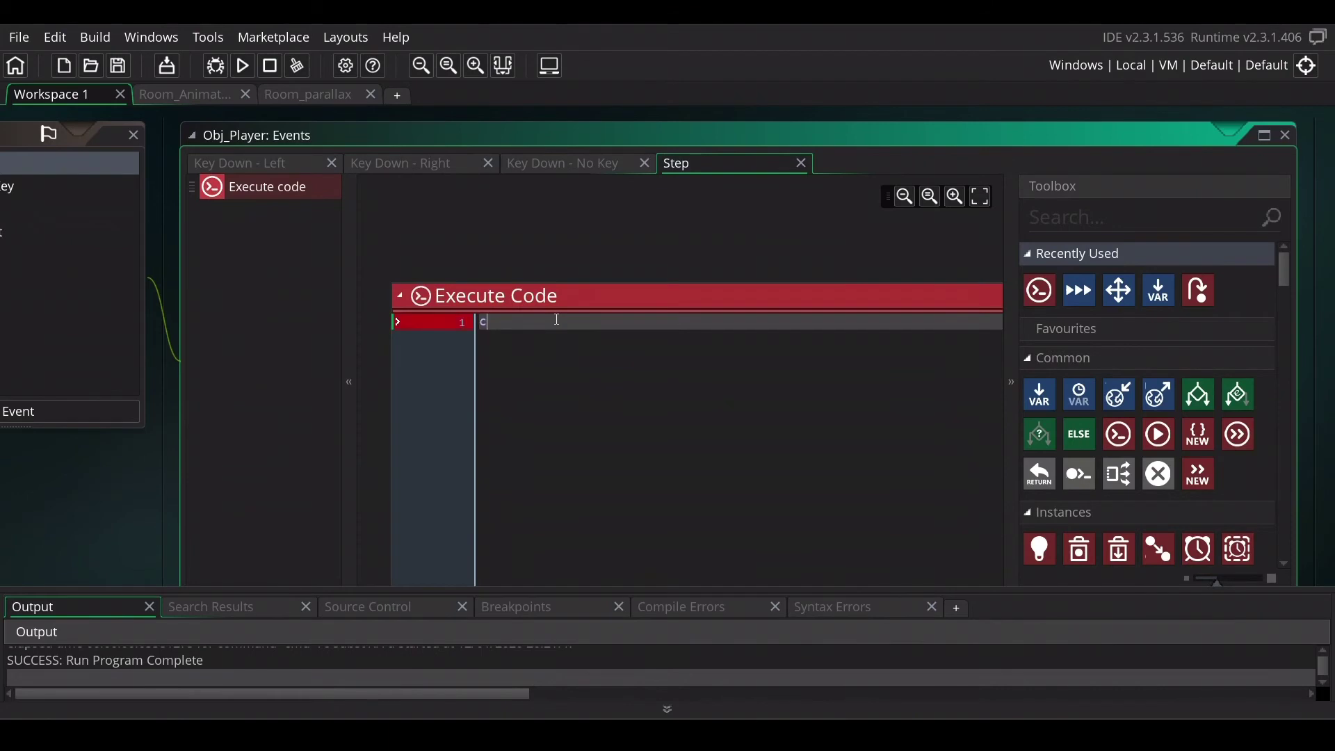
{"action": "type", "text": "am"}
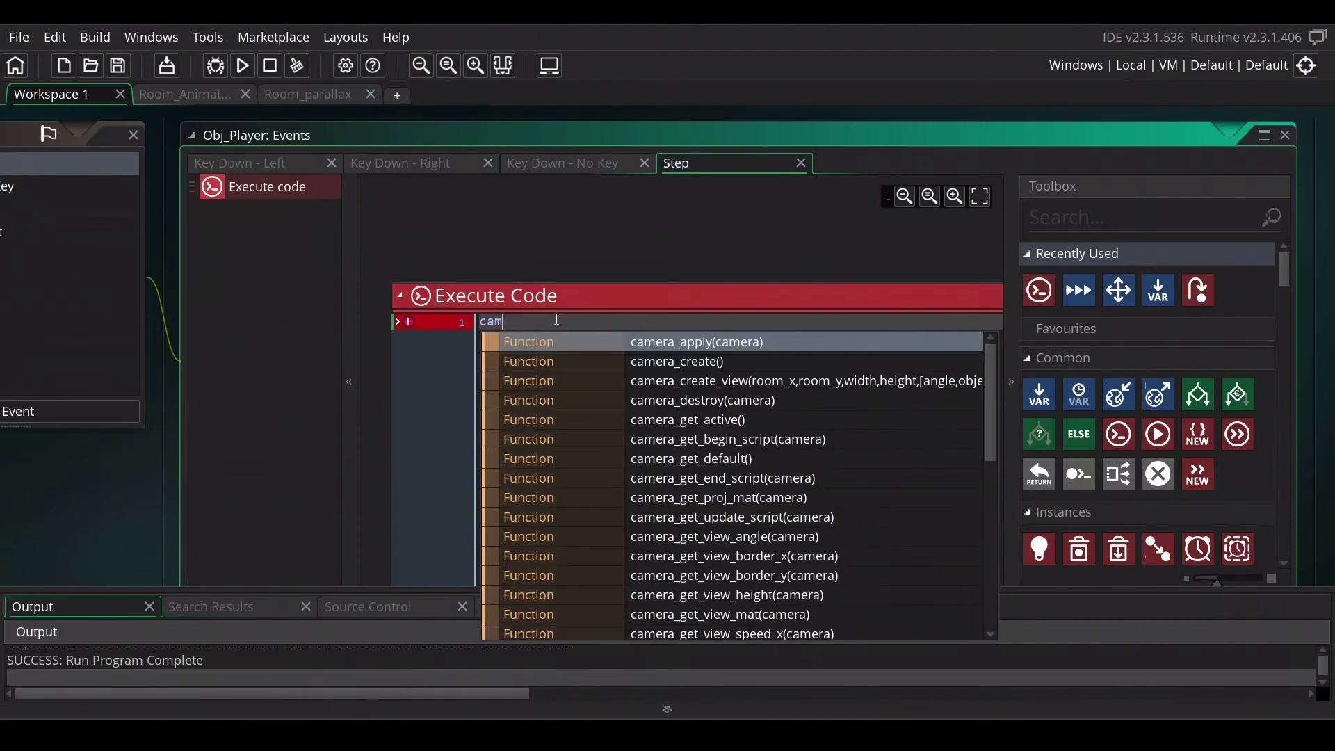
{"action": "type", "text": "era_set_view_pos("}
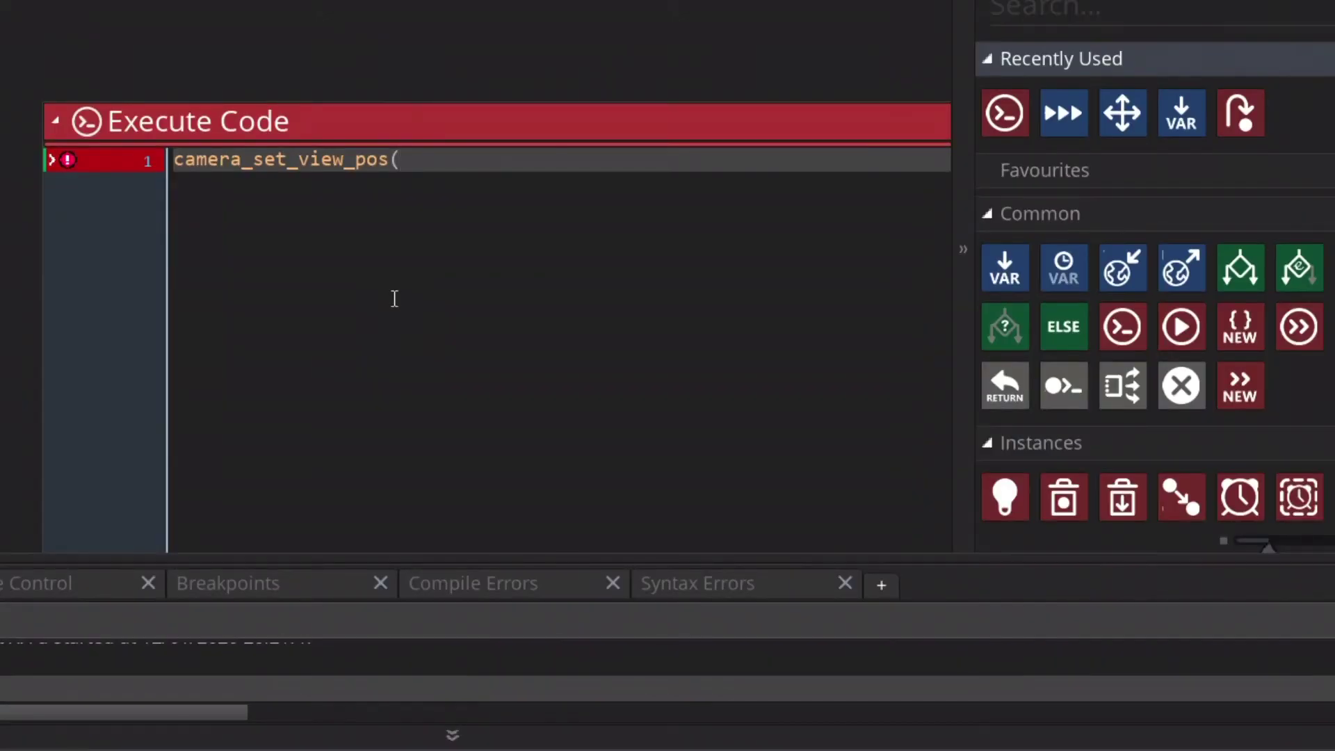
{"action": "type", "text": "view_camera"}
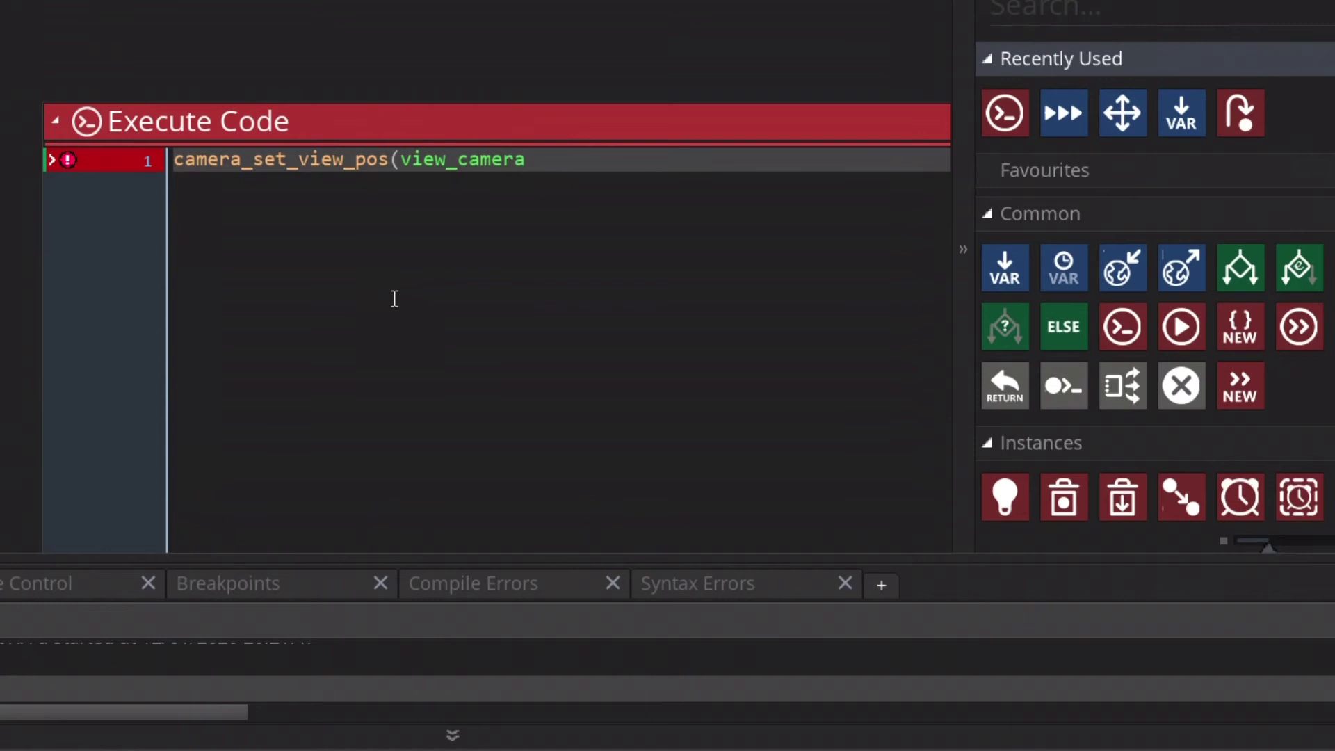
{"action": "type", "text": "[0],x-camer"}
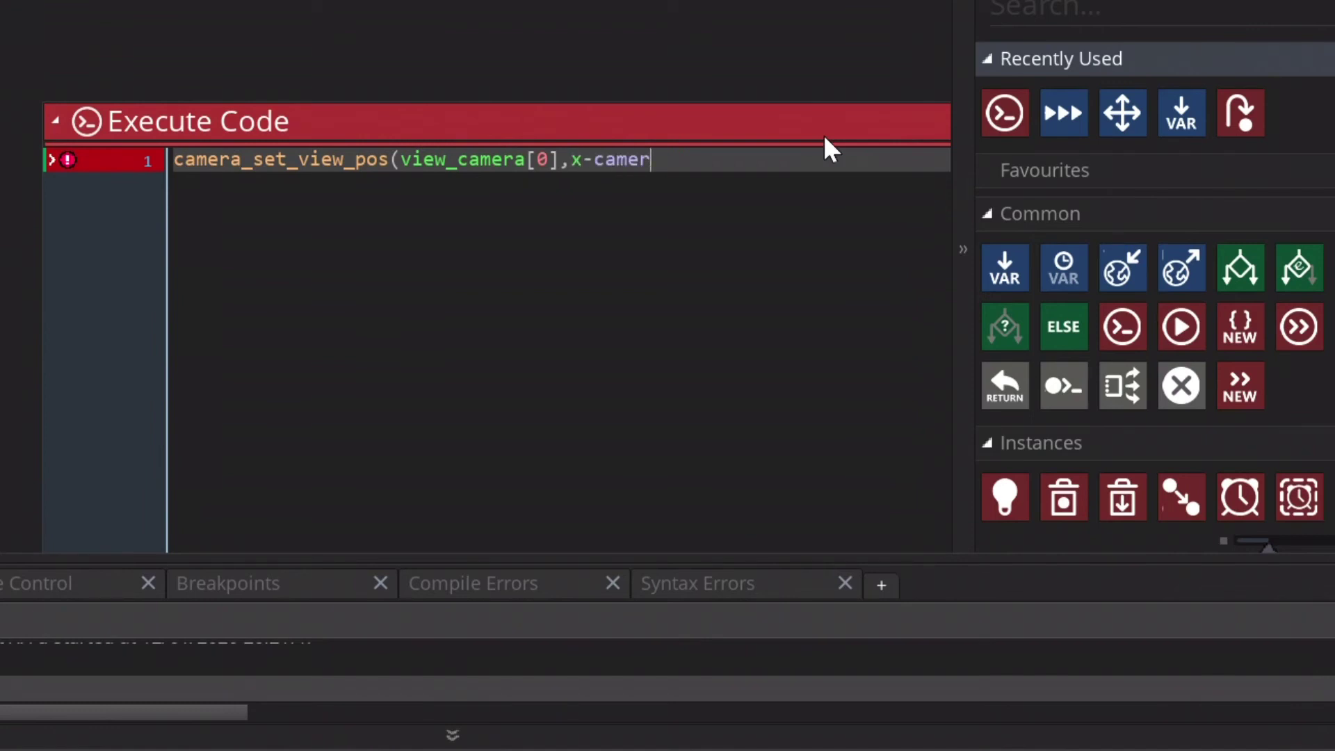
{"action": "type", "text": "a_get"}
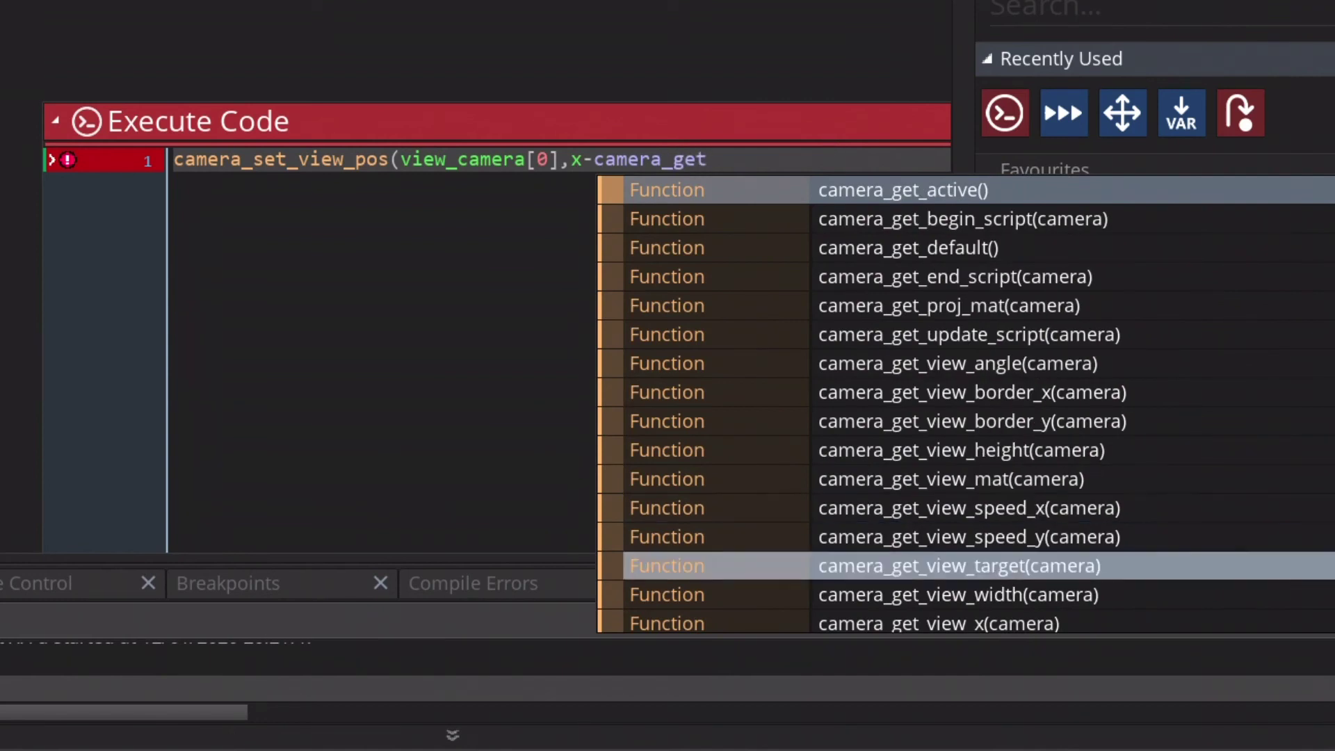
{"action": "left_click", "coordinate": [986, 598]}
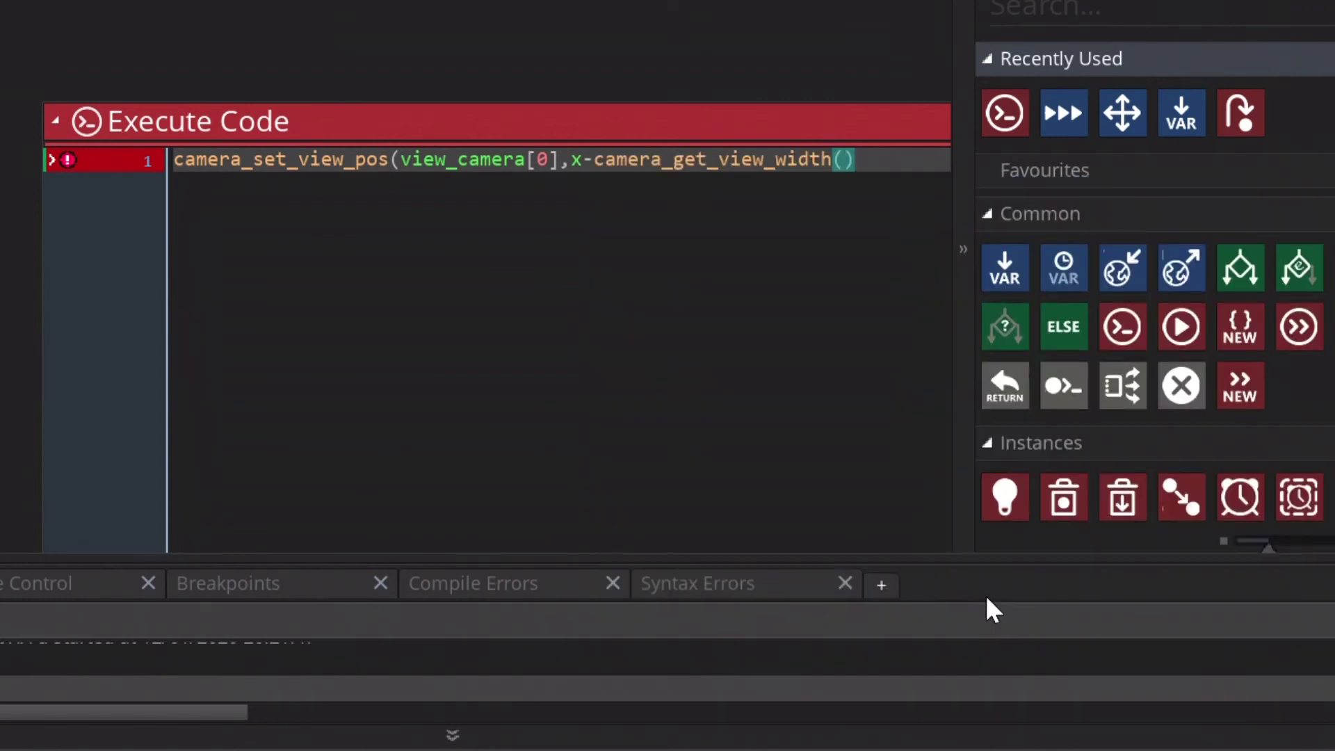
{"action": "left_click", "coordinate": [776, 159]}
{"action": "left_click_drag", "start_coordinate": [856, 161], "coordinate": [839, 163]}
{"action": "left_click", "coordinate": [858, 160]}
{"action": "type", "text": "view_camer"}
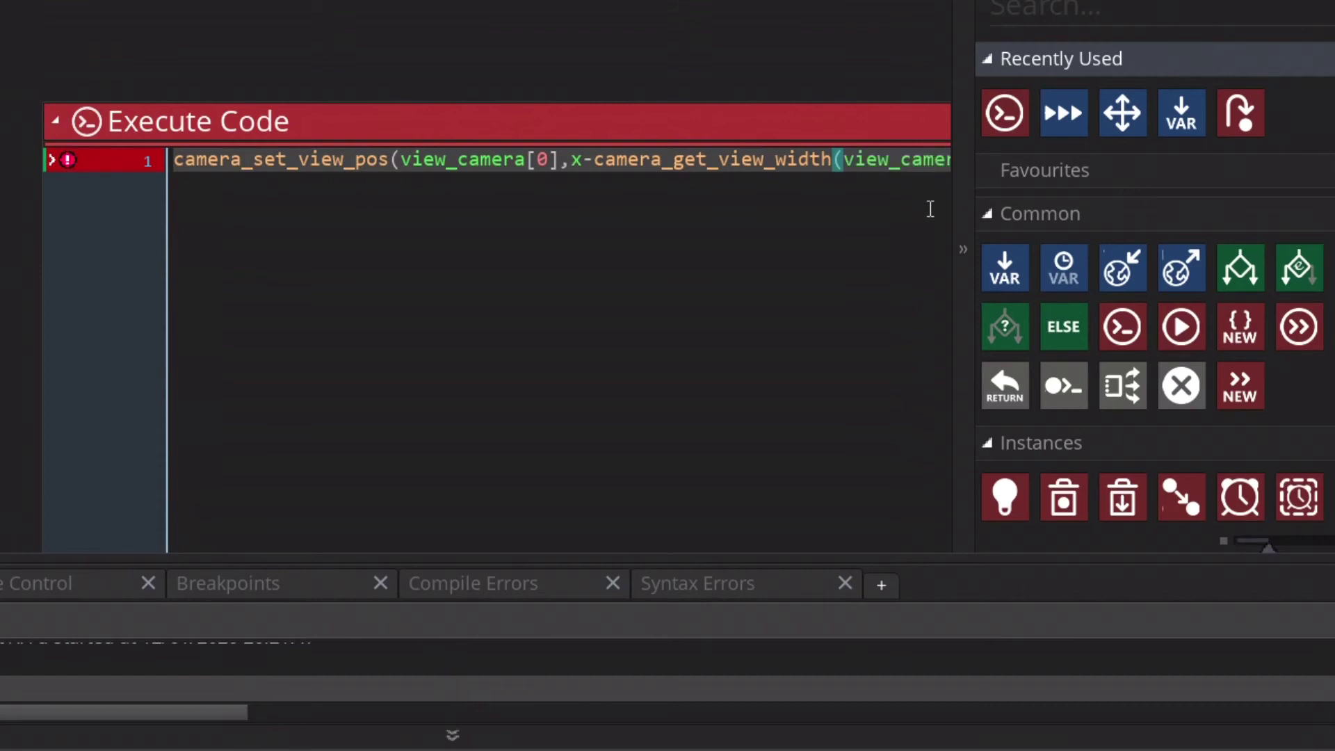
{"action": "type", "text": "a[0])"}
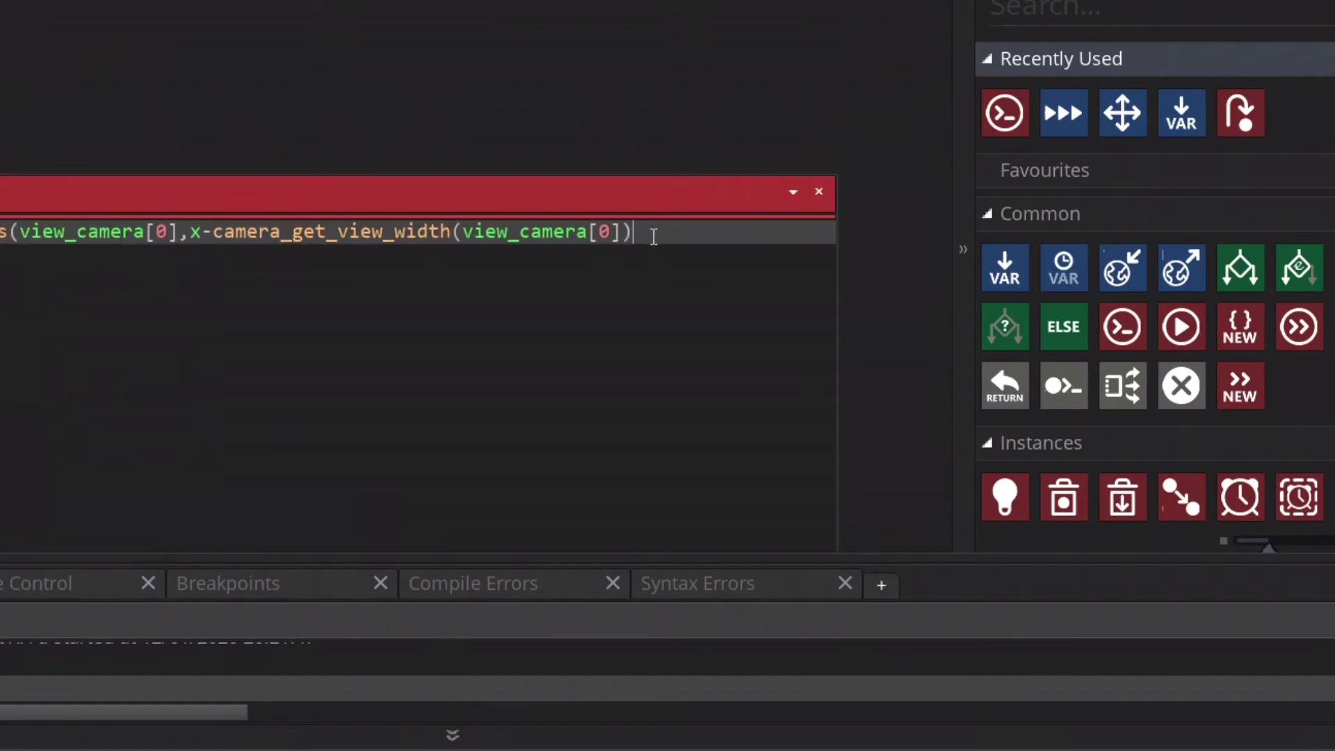
{"action": "type", "text": "*0.5,y-camer"}
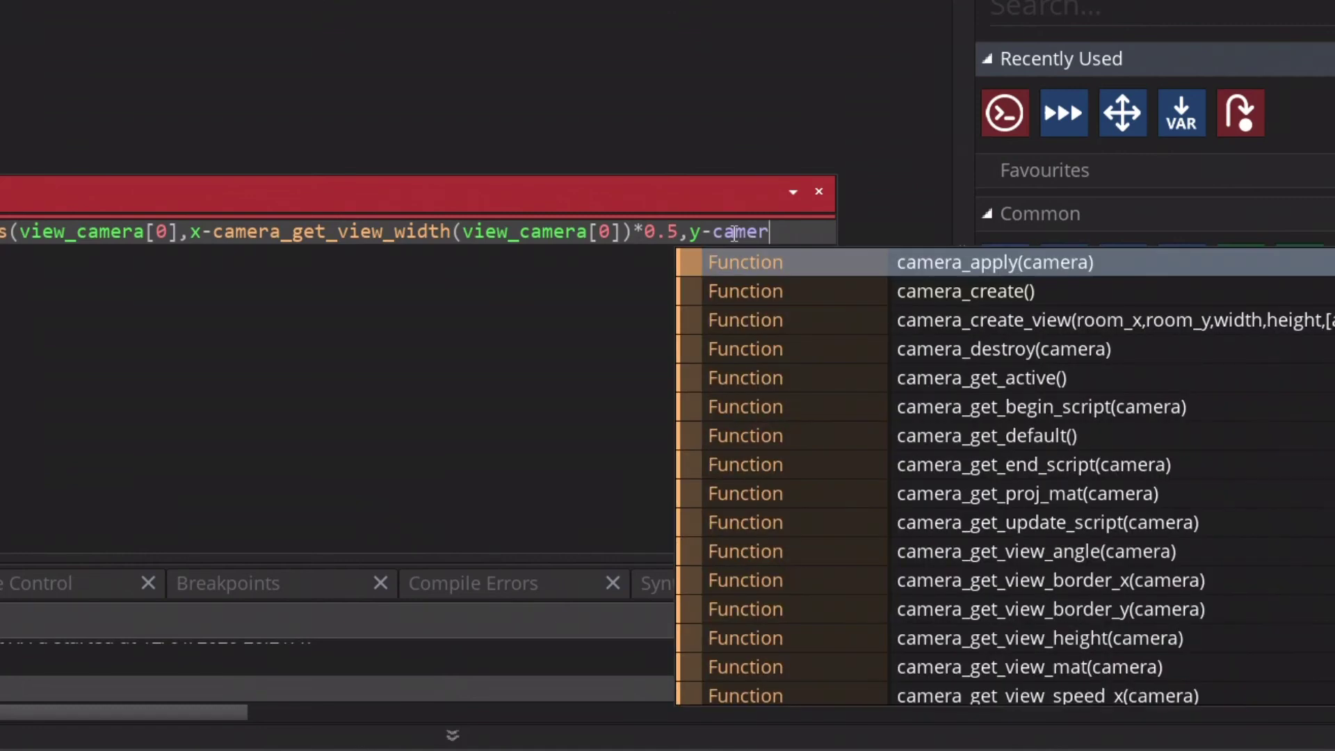
{"action": "type", "text": "a_get_view_height()"}
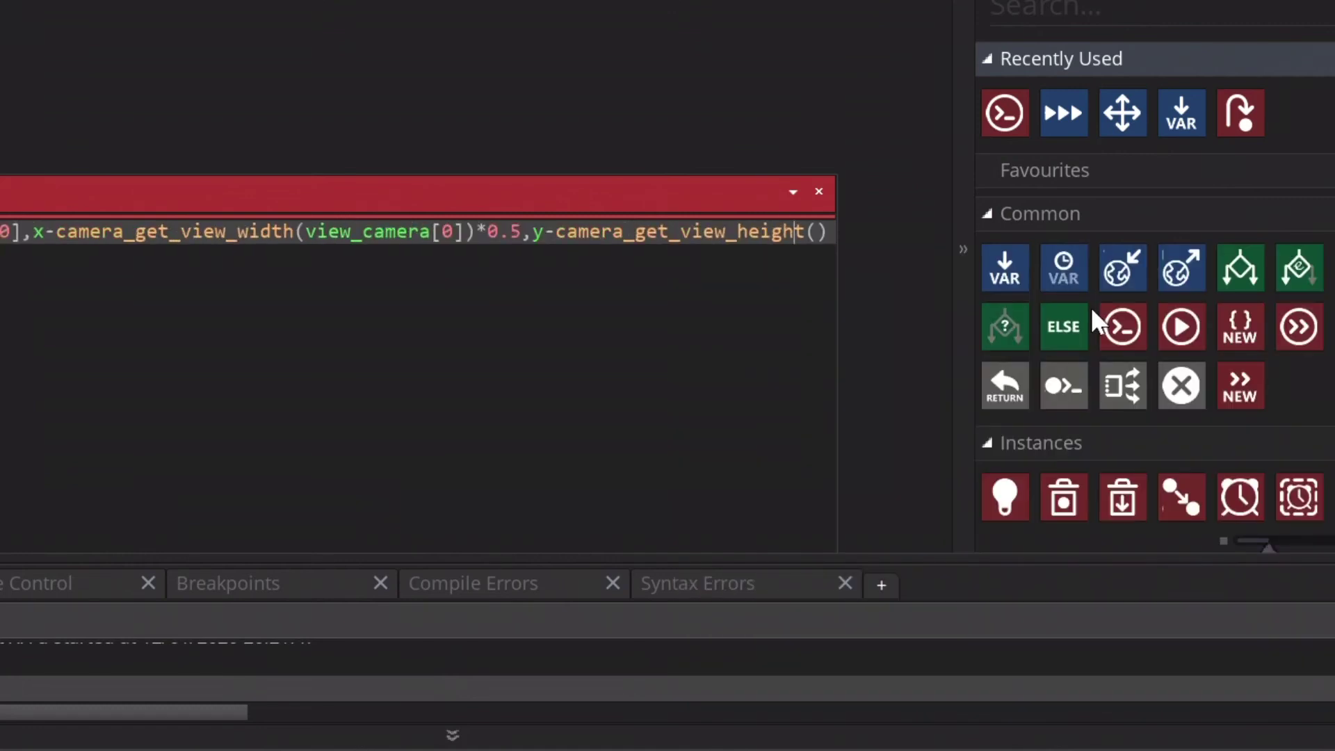
{"action": "key", "text": "End"}
{"action": "key", "text": "Left"}
{"action": "type", "text": "view_ca"}
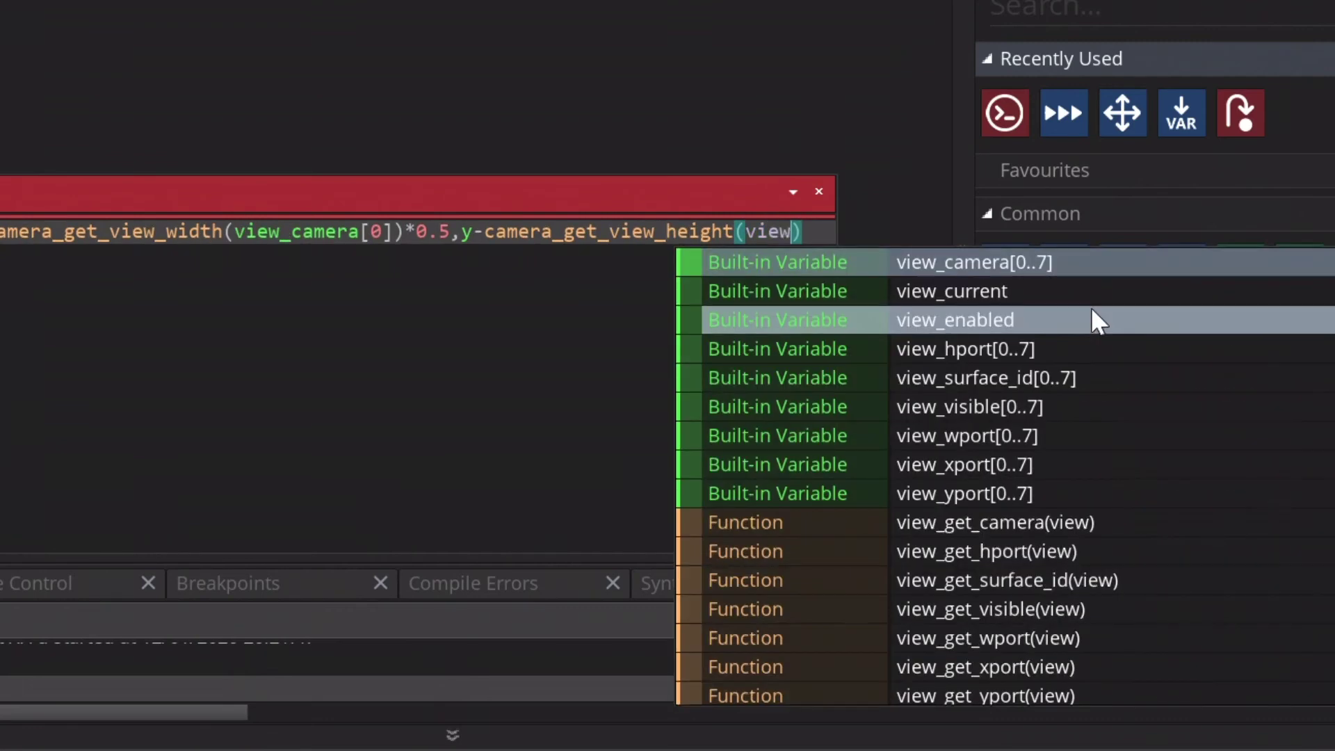
{"action": "type", "text": "mer"}
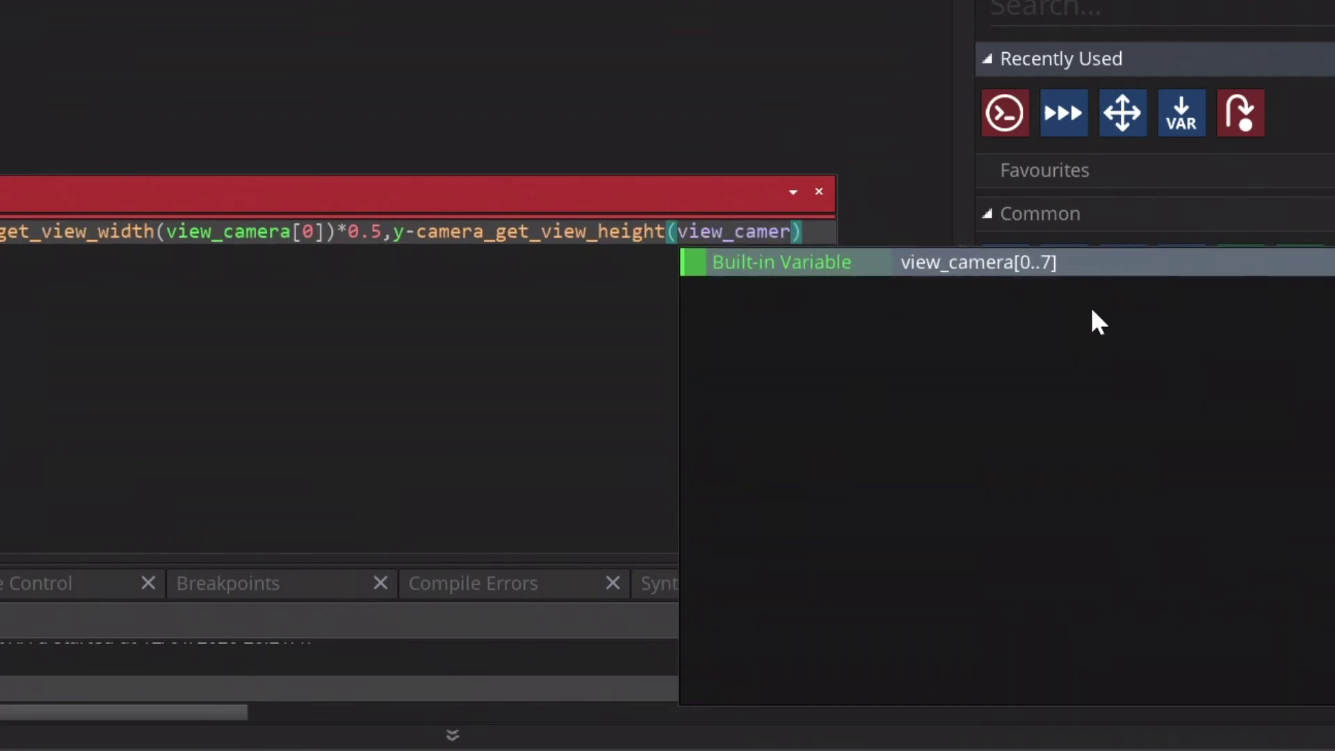
{"action": "type", "text": "a[0])*0."}
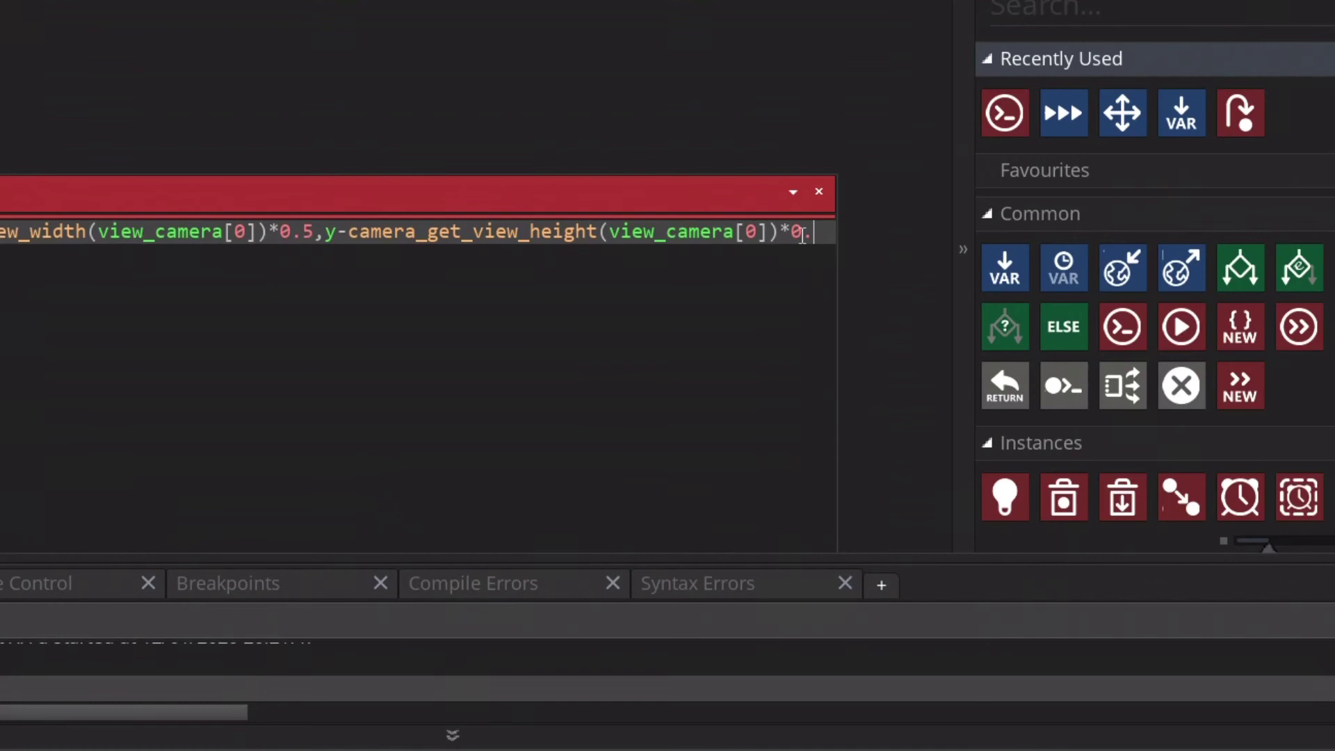
{"action": "type", "text": "5"}
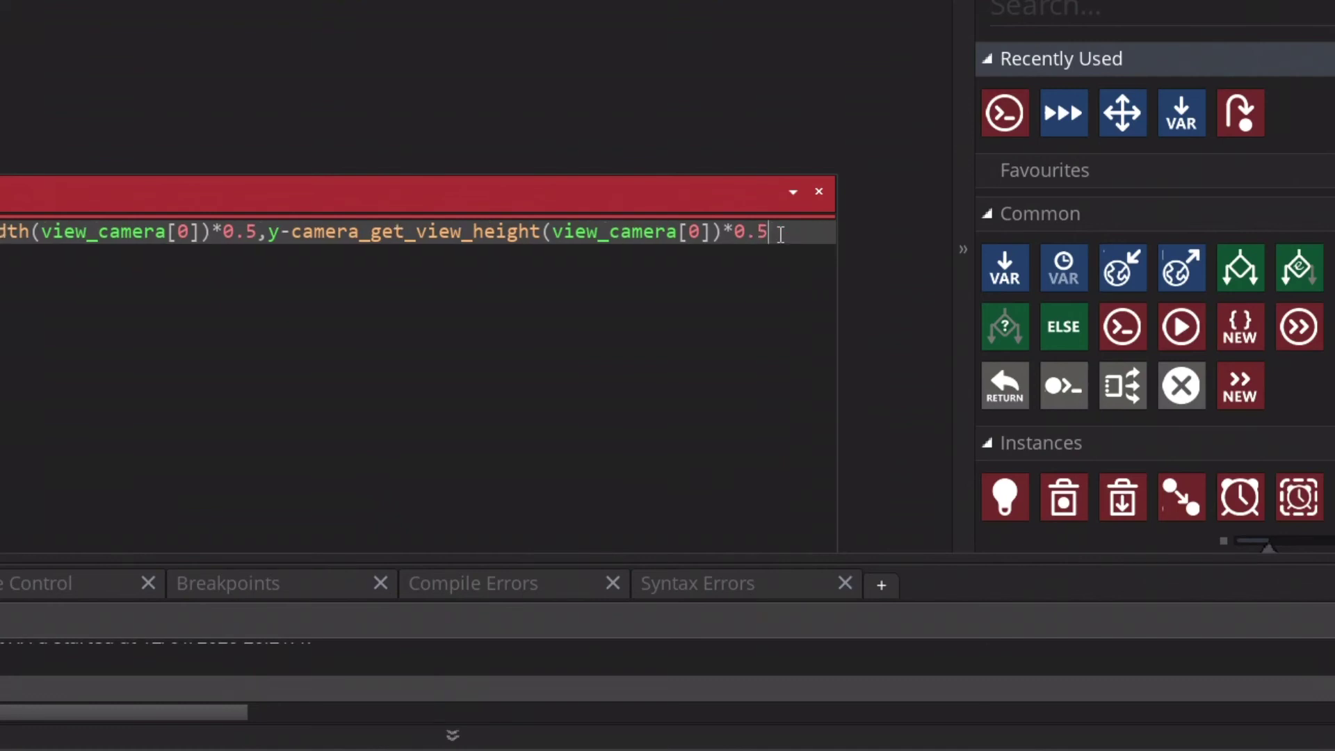
{"action": "type", "text": ")"}
Step: On line 3, write var_cam_x = camera_get_view_x(view_camera[0]);
{"action": "key", "text": "Return"}
{"action": "key", "text": "Return"}
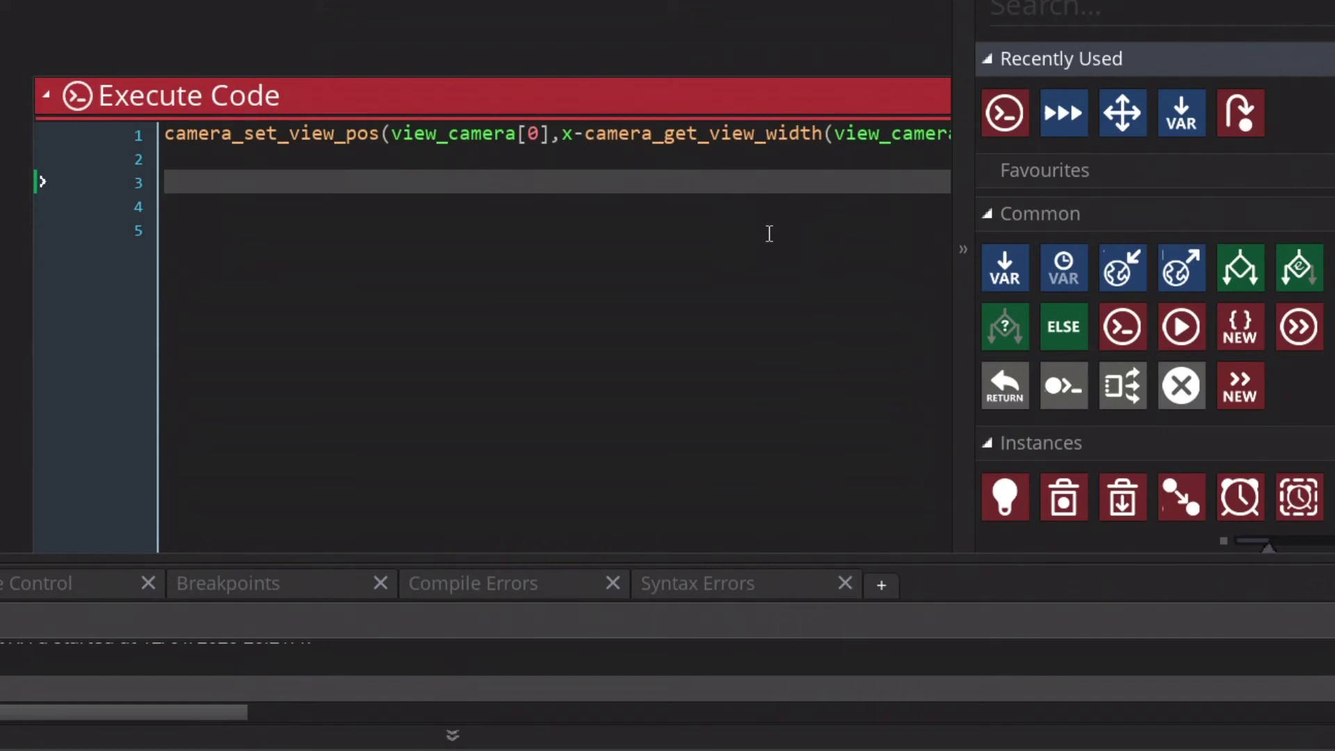
{"action": "type", "text": "var"}
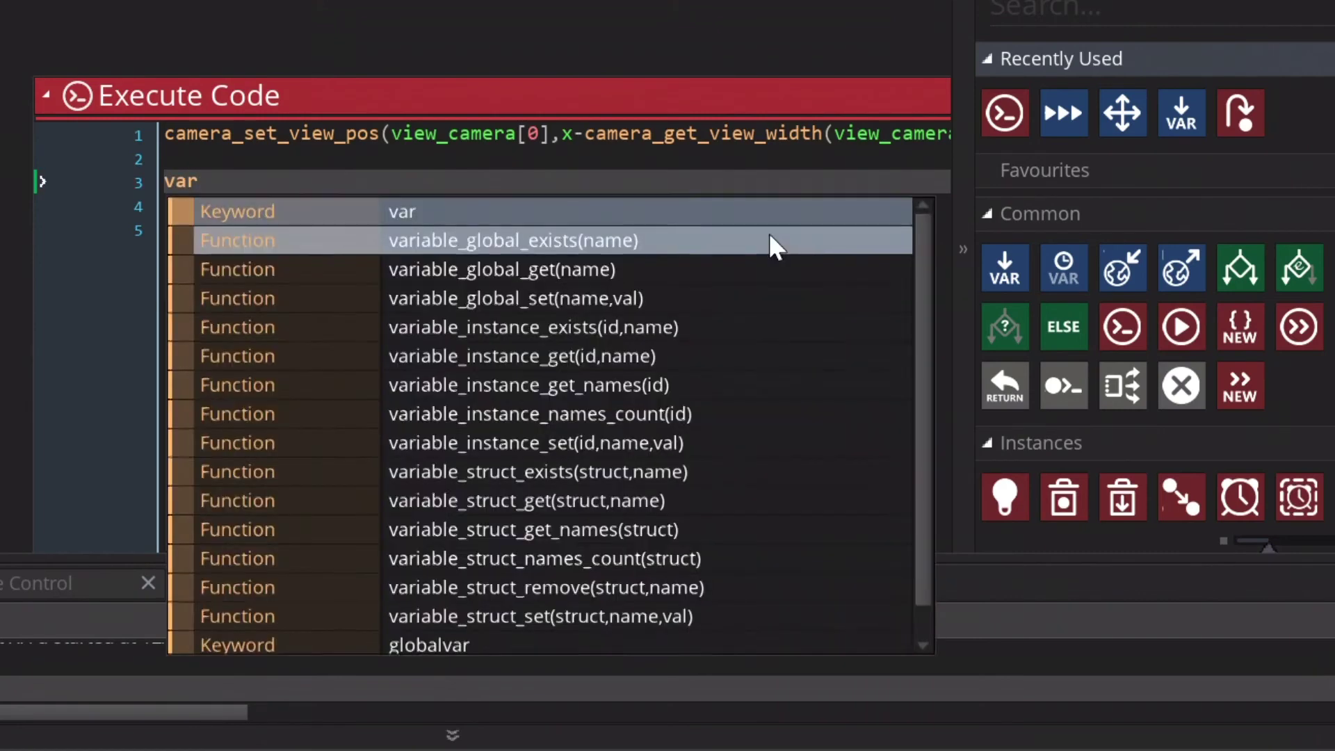
{"action": "type", "text": "_ca"}
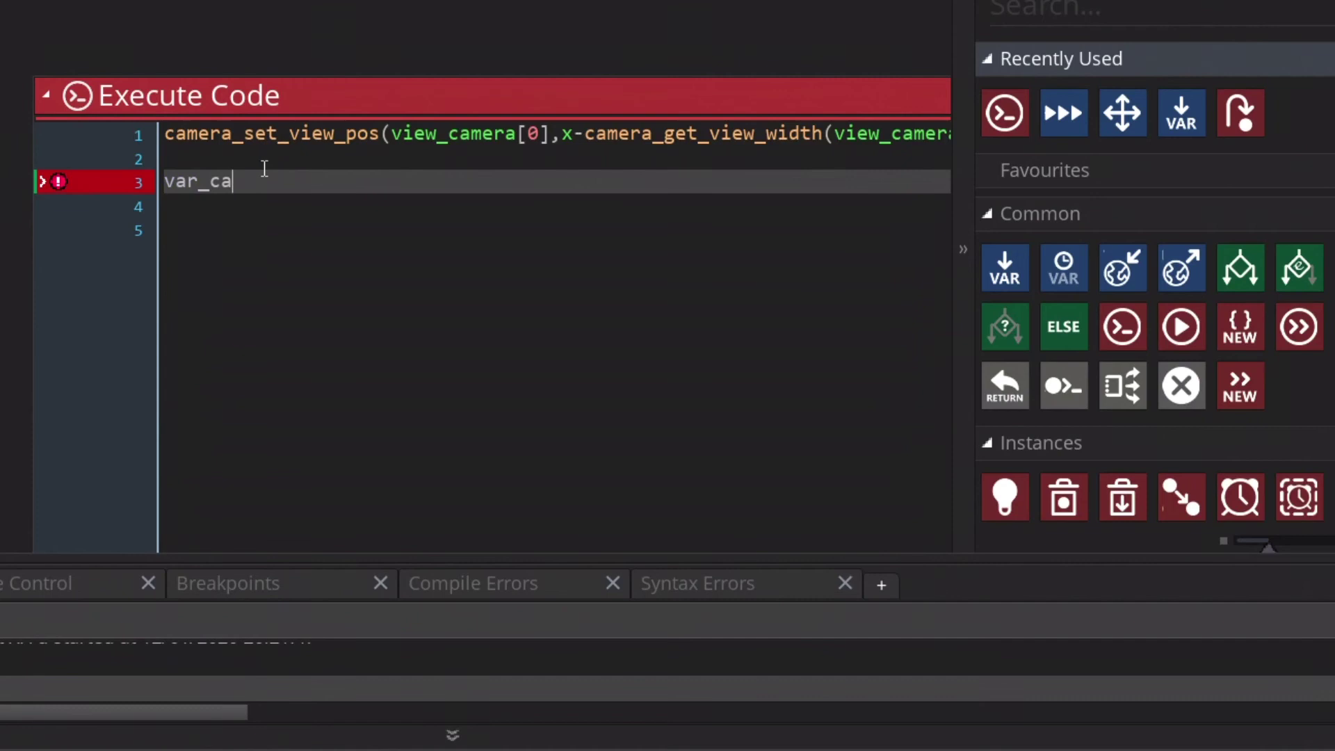
{"action": "type", "text": "m_x = cam"}
{"action": "key", "text": "BackSpace"}
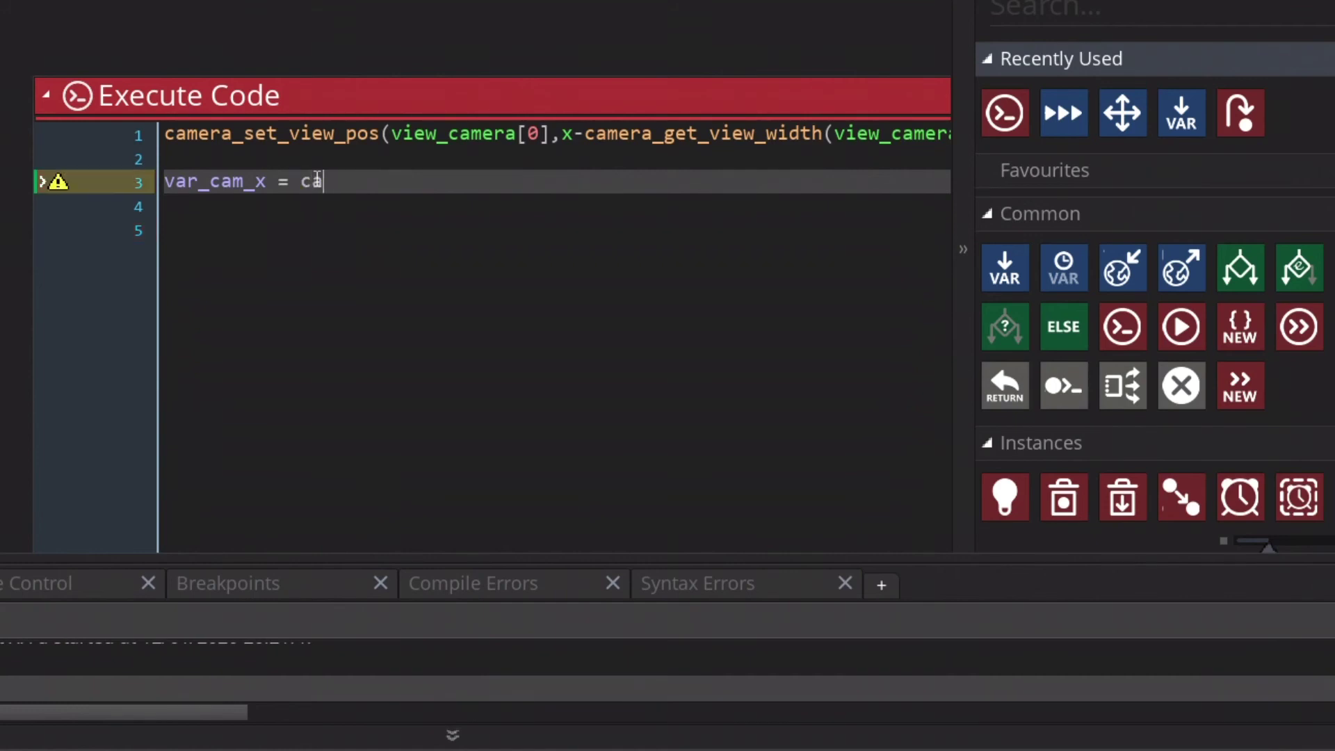
{"action": "type", "text": "mera_get_view_x(view_camera[0]);"}
{"action": "key", "text": "Down"}
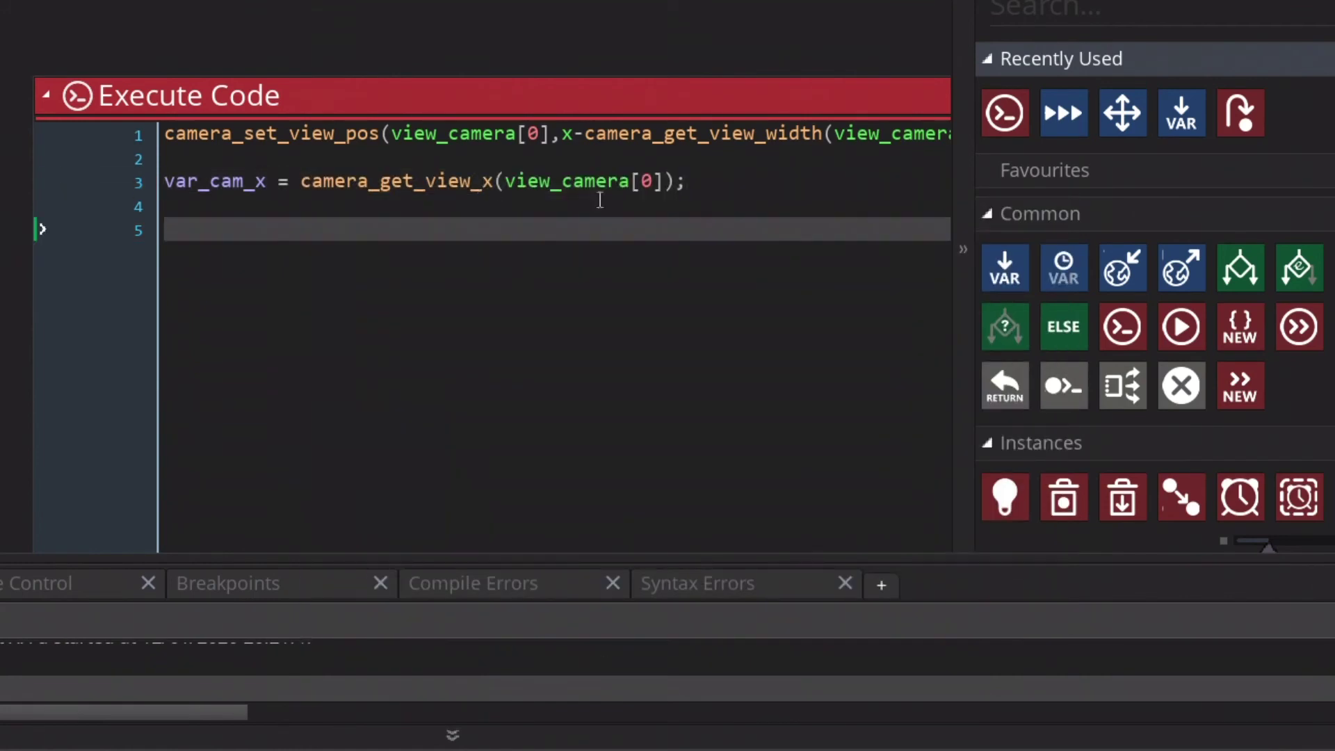
{"action": "left_click", "coordinate": [660, 182]}
{"action": "left_click_drag", "start_coordinate": [661, 182], "coordinate": [551, 194]}
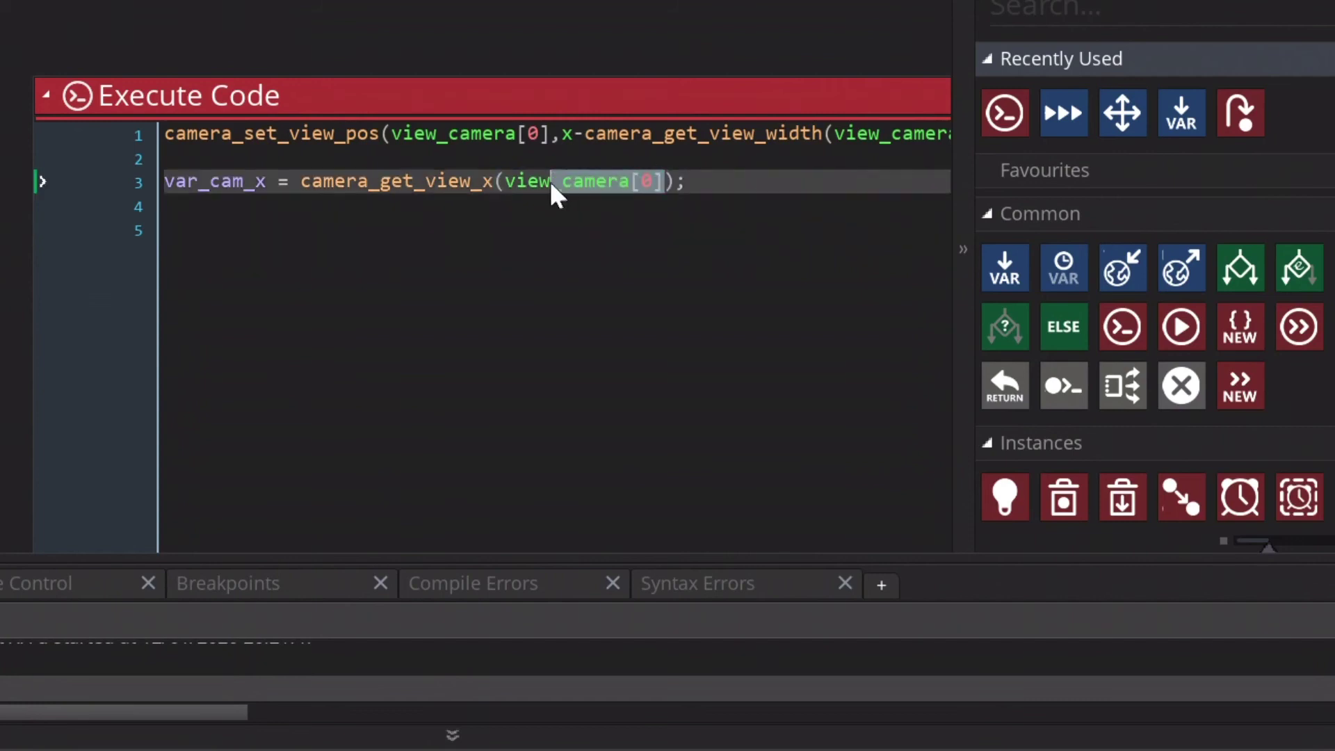
{"action": "left_click", "coordinate": [616, 185]}
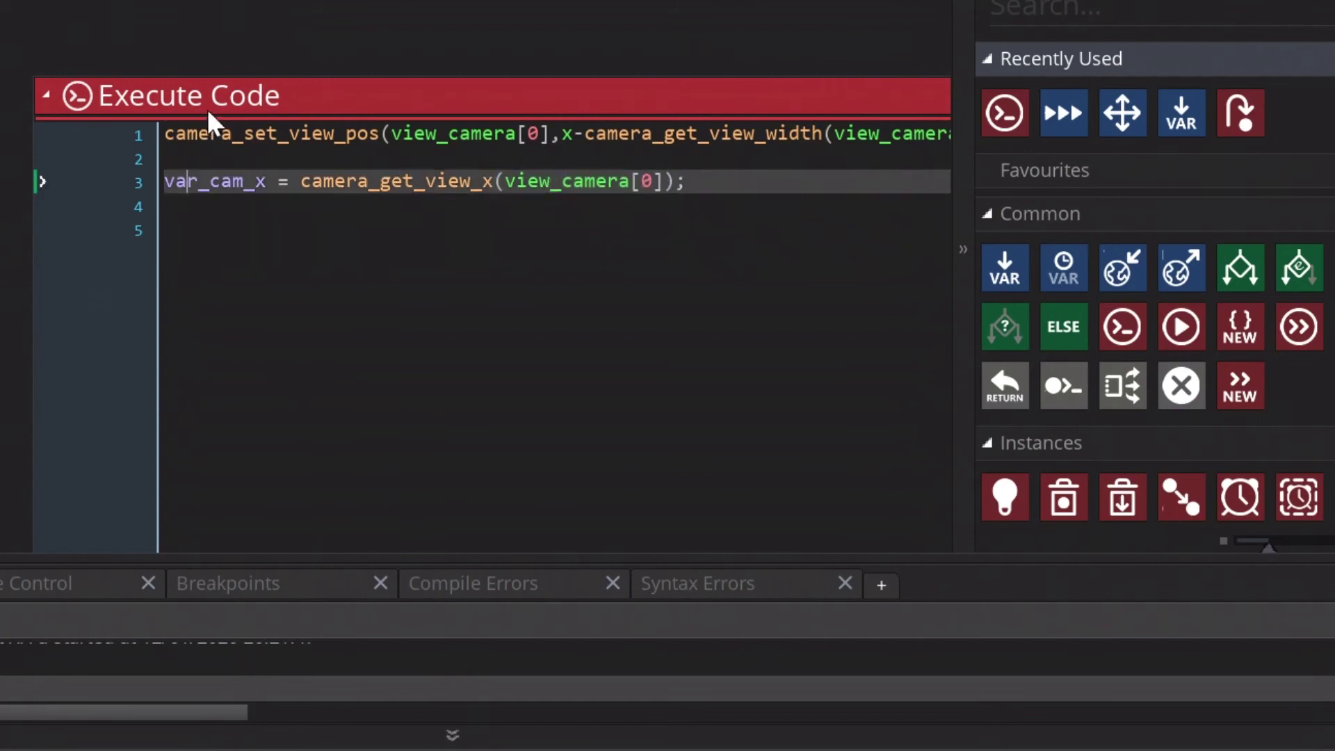
{"action": "left_click", "coordinate": [220, 139]}
{"action": "left_click", "coordinate": [199, 240]}
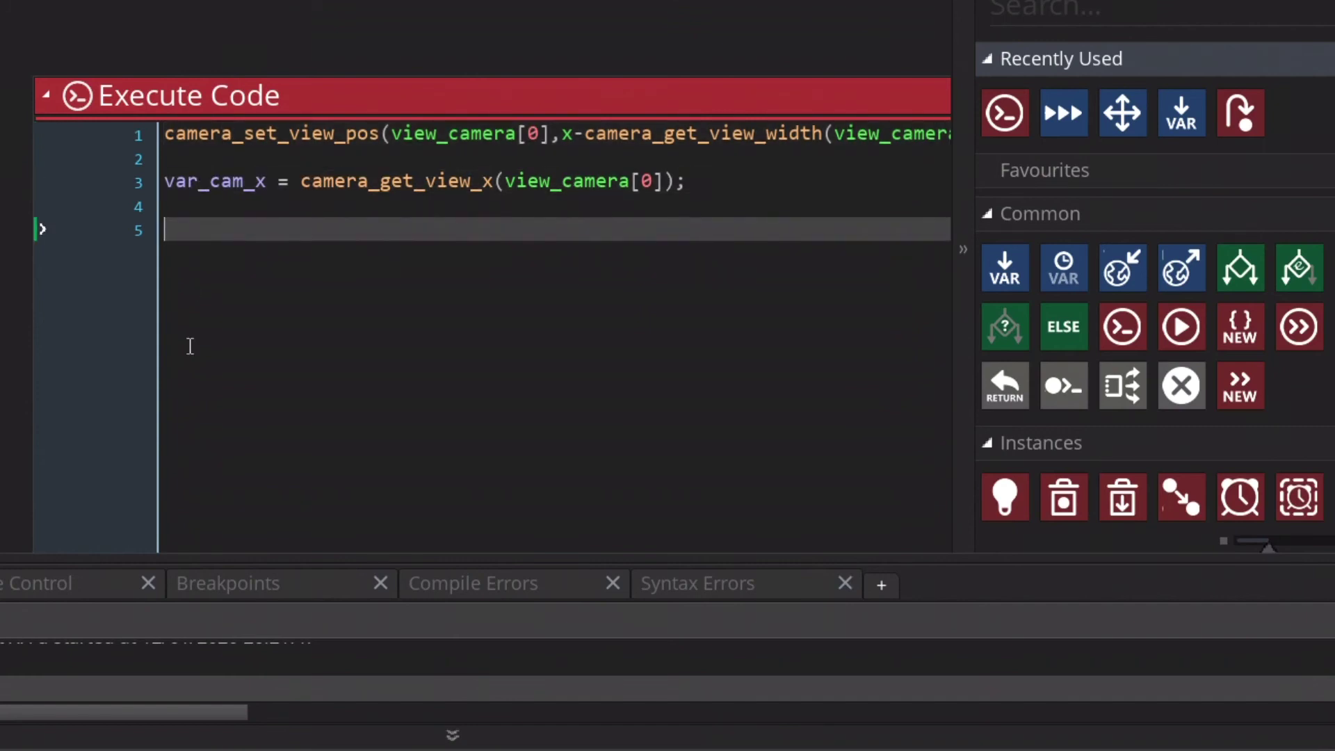
Step: Add layer_x("Bck_mntnear",var_cam_x*2); to scroll the near mountains
{"action": "type", "text": "layer_x("}
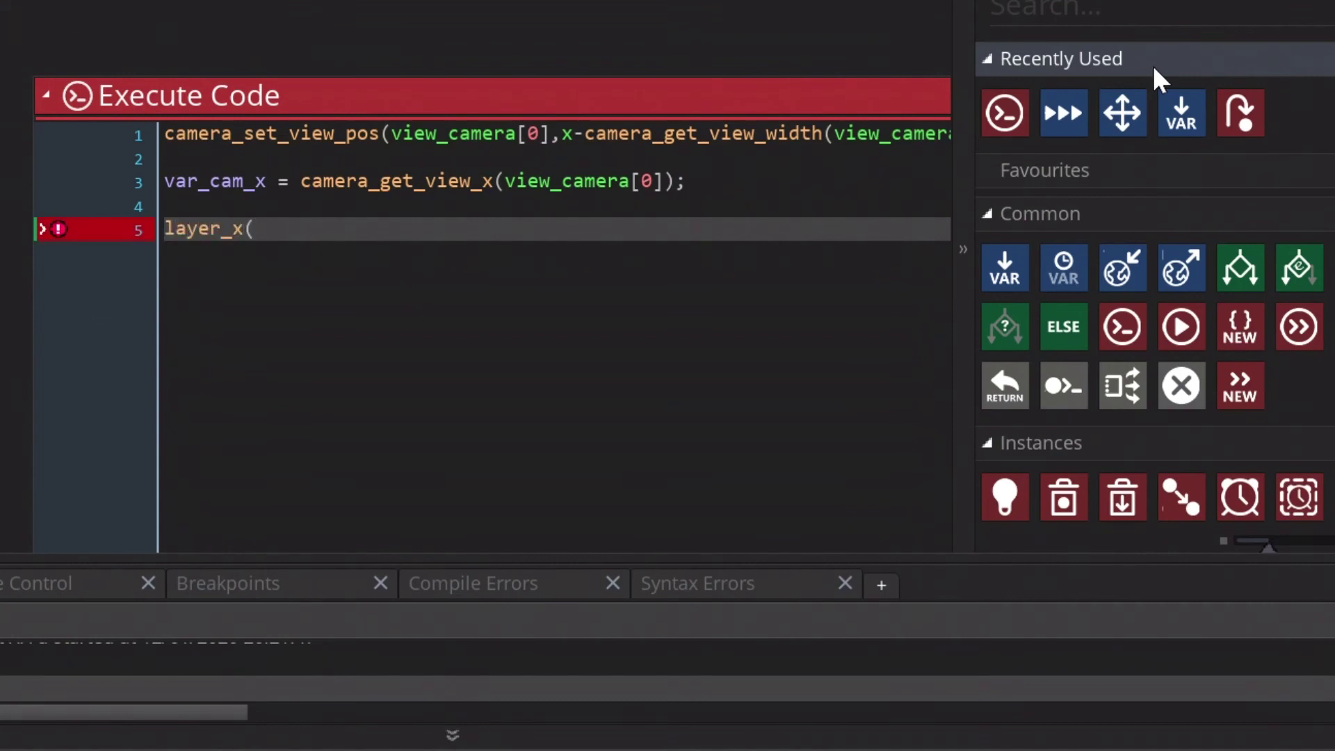
{"action": "type", "text": "Bck_mntnear"}
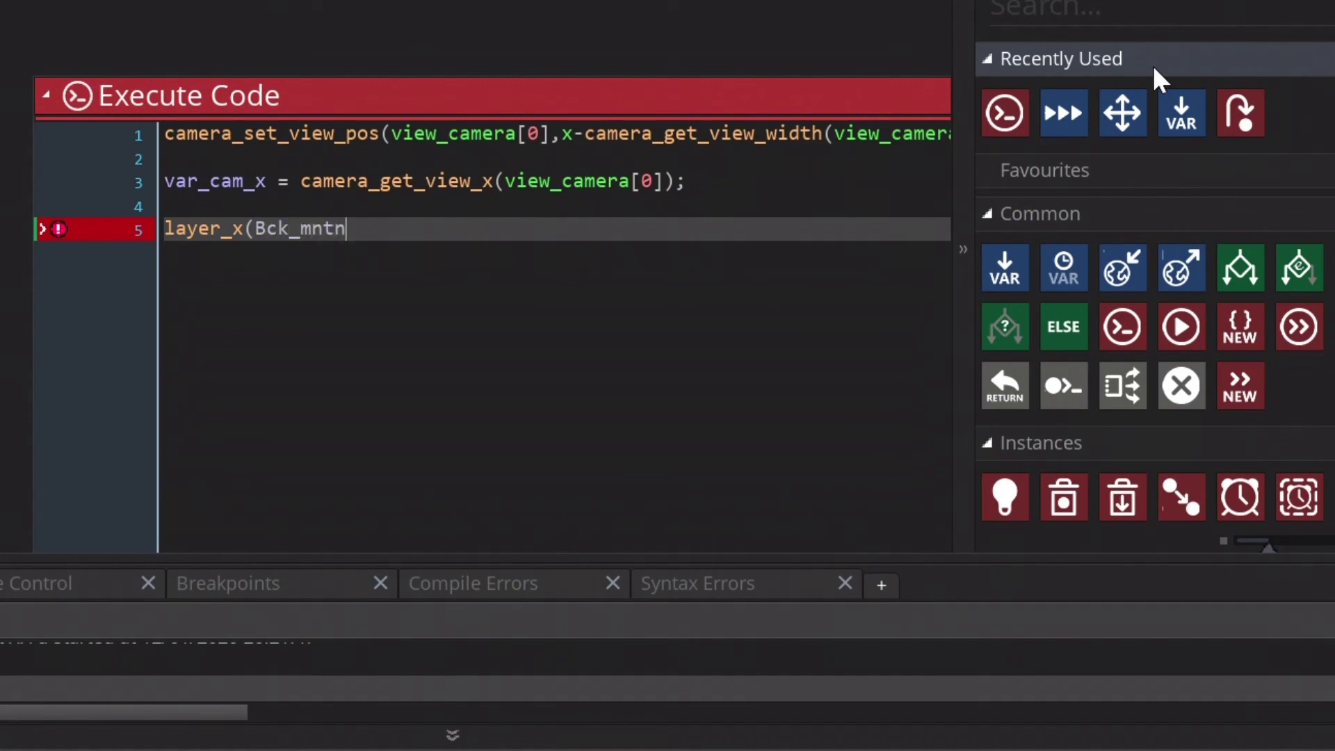
{"action": "key", "text": "ctrl+Left"}
{"action": "type", "text": "\""}
{"action": "key", "text": "Right"}
{"action": "key", "text": "Right"}
{"action": "key", "text": "Right"}
{"action": "key", "text": "Right"}
{"action": "key", "text": "Right"}
{"action": "key", "text": "Right"}
{"action": "key", "text": "Right"}
{"action": "key", "text": "Right"}
{"action": "key", "text": "Right"}
{"action": "key", "text": "Right"}
{"action": "key", "text": "Right"}
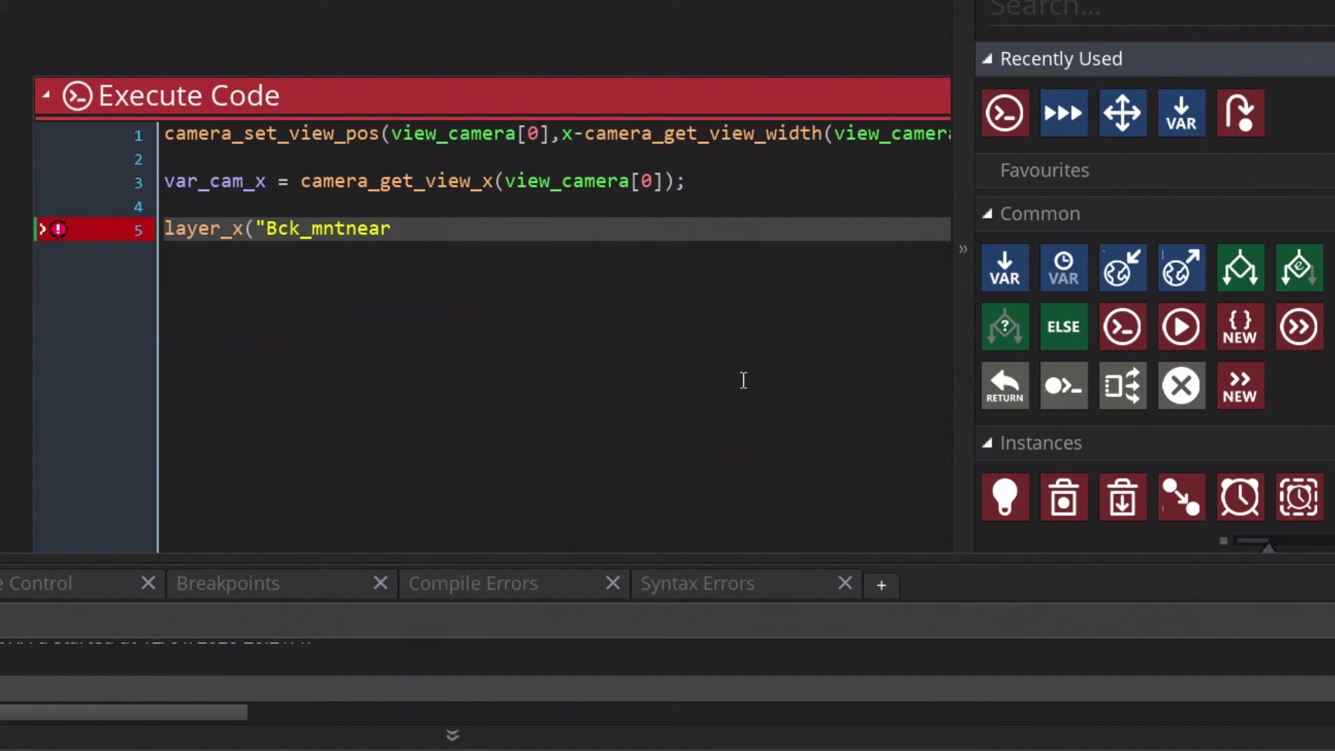
{"action": "type", "text": "\""}
{"action": "key", "text": "Left"}
{"action": "key", "text": "Left"}
{"action": "key", "text": "Left"}
{"action": "key", "text": "Left"}
{"action": "key", "text": "Left"}
{"action": "key", "text": "Left"}
{"action": "key", "text": "Left"}
{"action": "key", "text": "Right"}
{"action": "key", "text": "Right"}
{"action": "key", "text": "Right"}
{"action": "key", "text": "Right"}
{"action": "key", "text": "Right"}
{"action": "key", "text": "Right"}
{"action": "left_click", "coordinate": [438, 234]}
{"action": "type", "text": ",var_cam_x"}
{"action": "key", "text": "Return"}
{"action": "type", "text": "*2"}
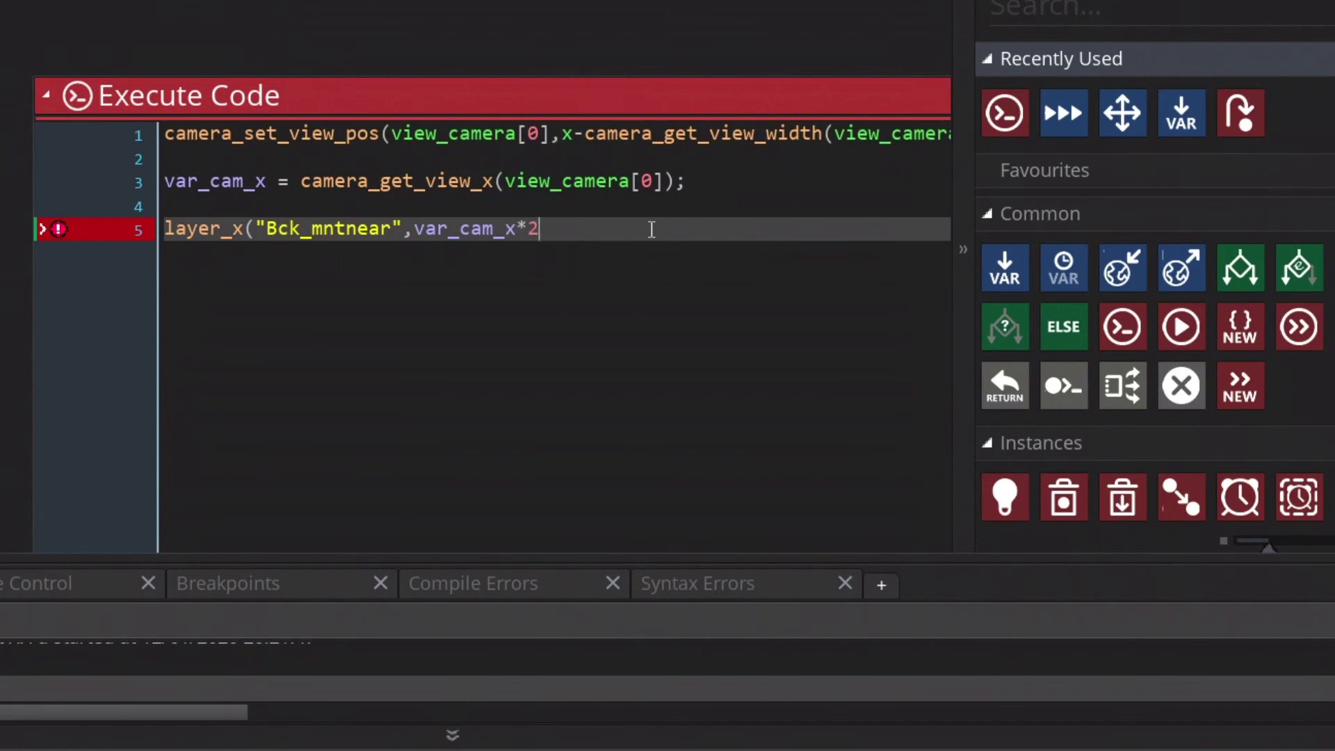
{"action": "type", "text": ");"}
Step: Duplicate that line for Bck_mntfar with a 0.5 multiplier, then run the game
{"action": "key", "text": "Return"}
{"action": "type", "text": "layer_x(\"Bck_mntnear\",var_cam_x*2);"}
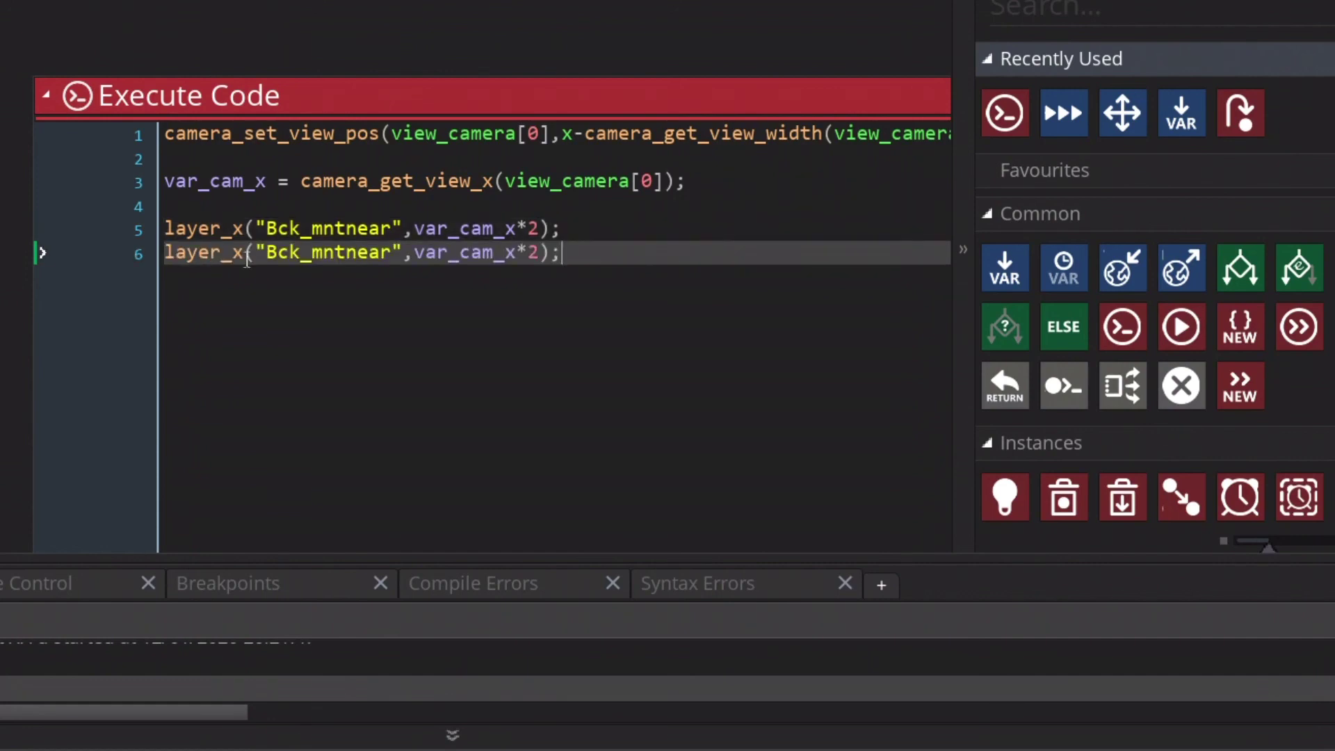
{"action": "left_click", "coordinate": [392, 254]}
{"action": "key", "text": "BackSpace"}
{"action": "key", "text": "BackSpace"}
{"action": "key", "text": "BackSpace"}
{"action": "key", "text": "BackSpace"}
{"action": "type", "text": "far"}
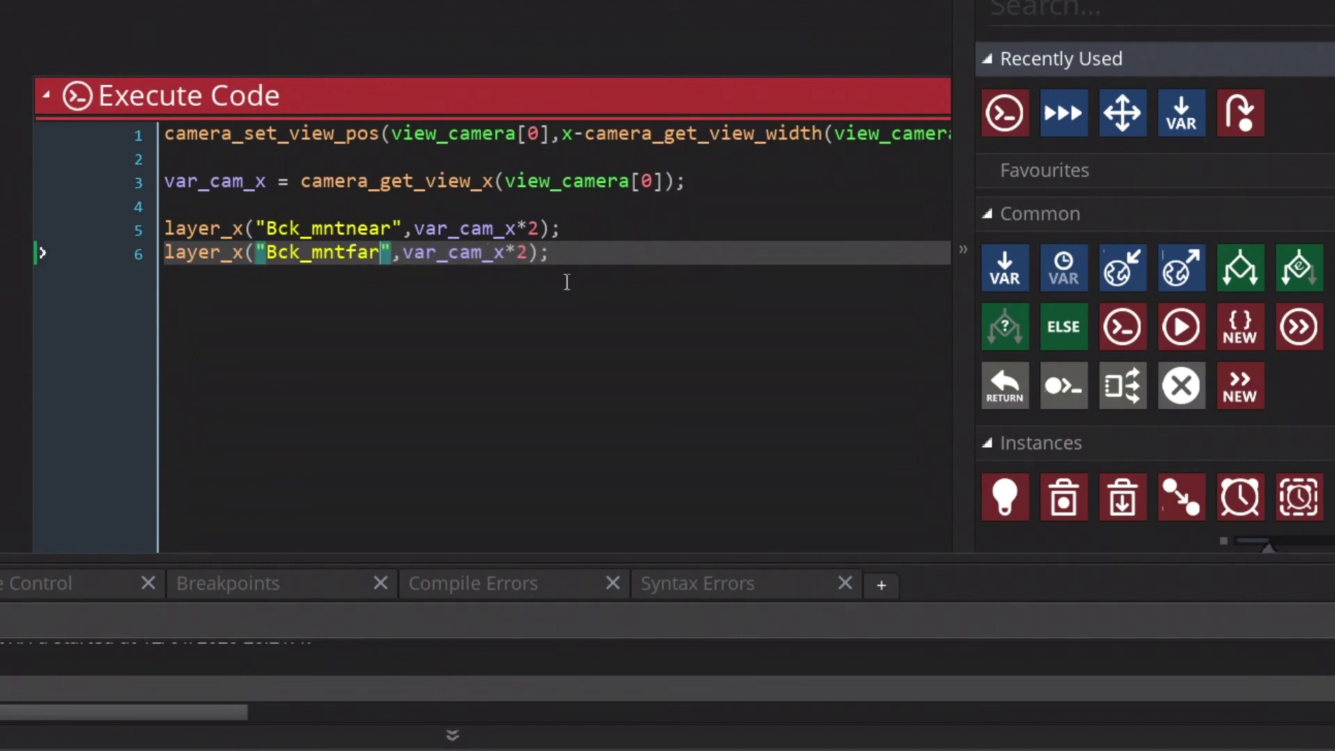
{"action": "key", "text": "End"}
{"action": "key", "text": "Left"}
{"action": "key", "text": "BackSpace"}
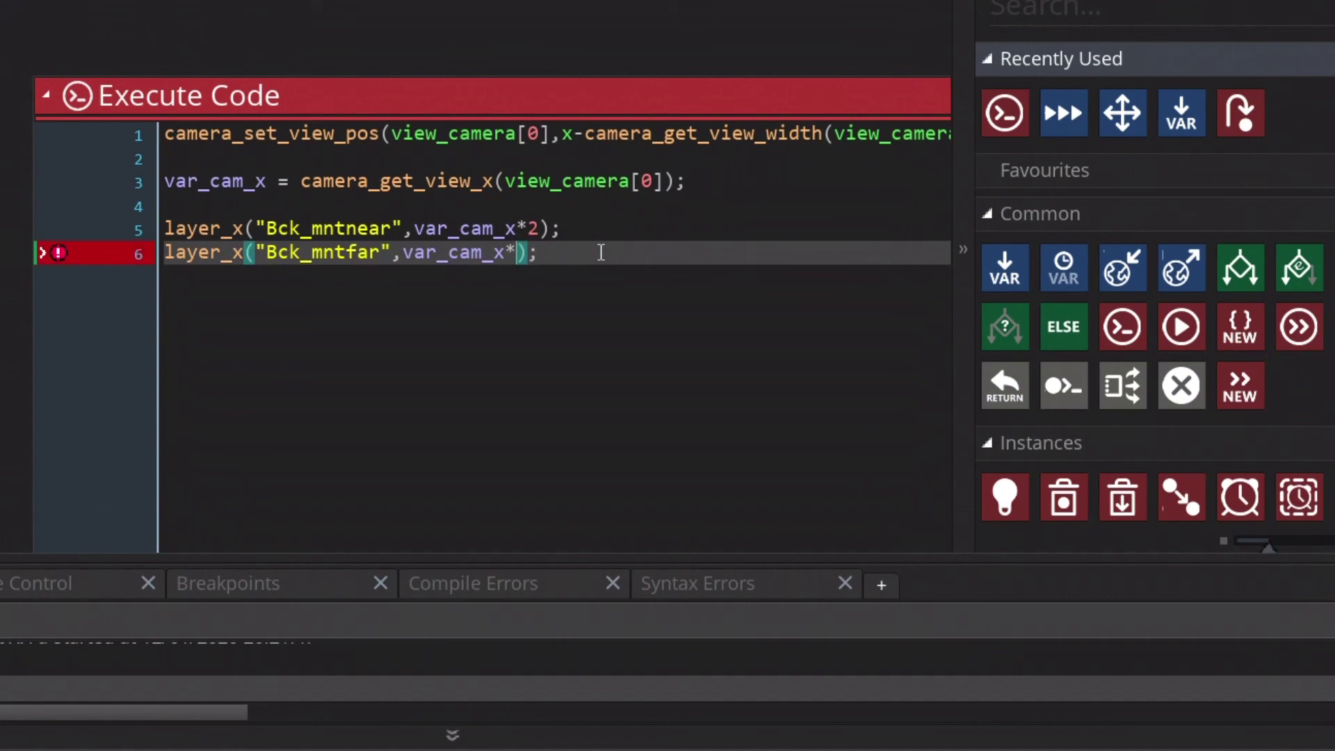
{"action": "type", "text": "0.5"}
{"action": "key", "text": "F5"}
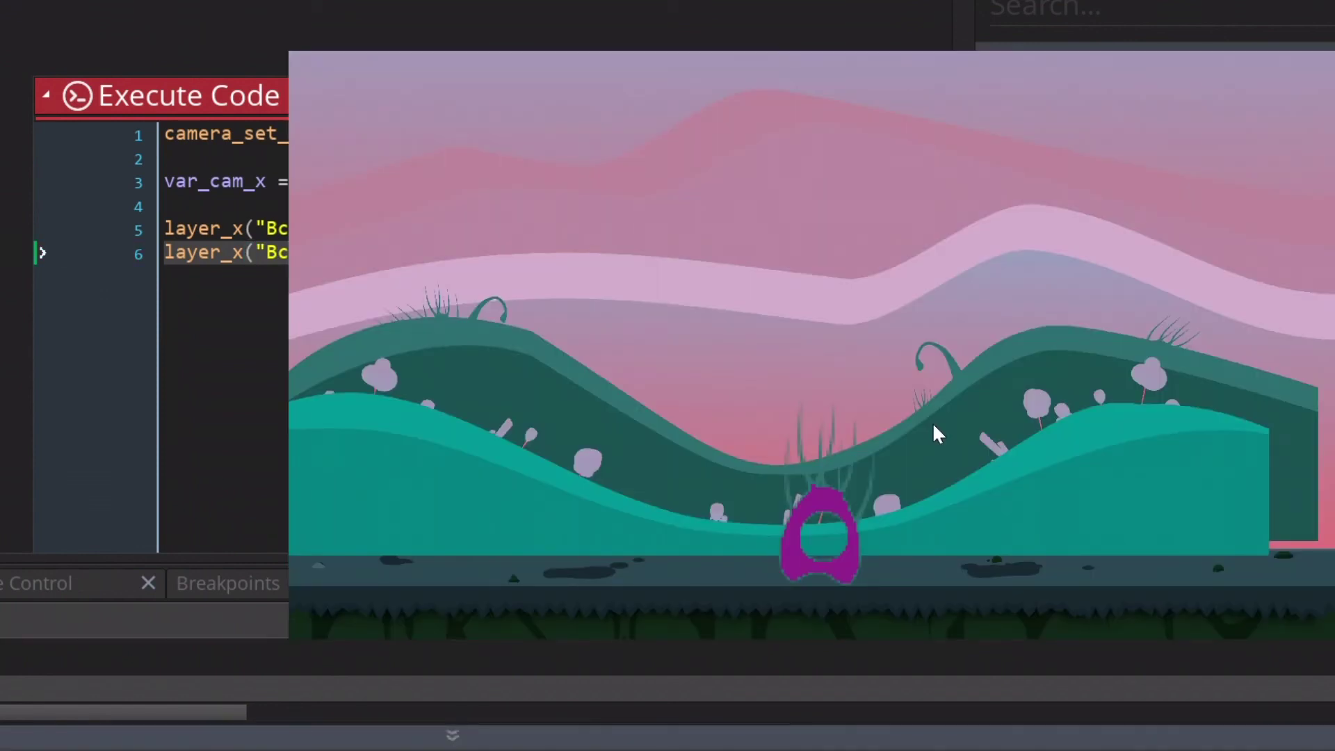
Step: Walk the player right through the test run to check the parallax, then close the game
{"action": "key", "text": "Right"}
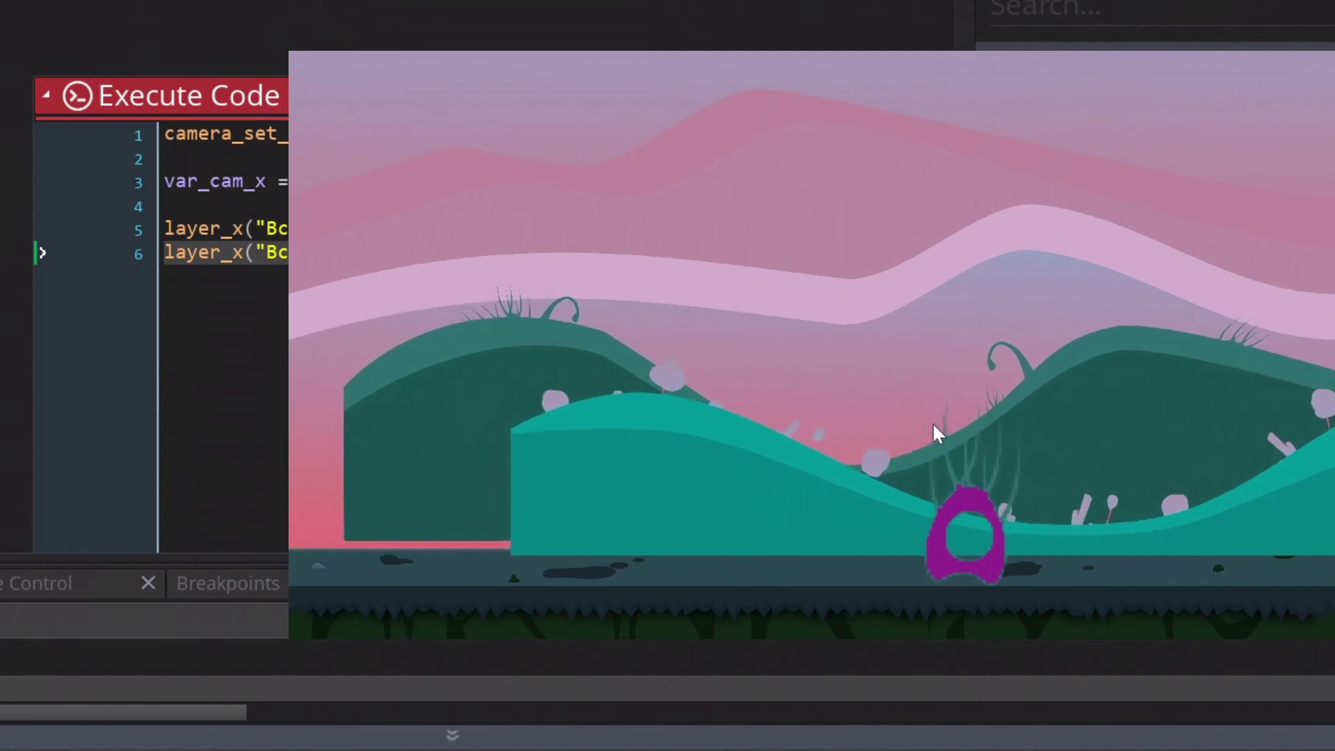
{"action": "key", "text": "Right"}
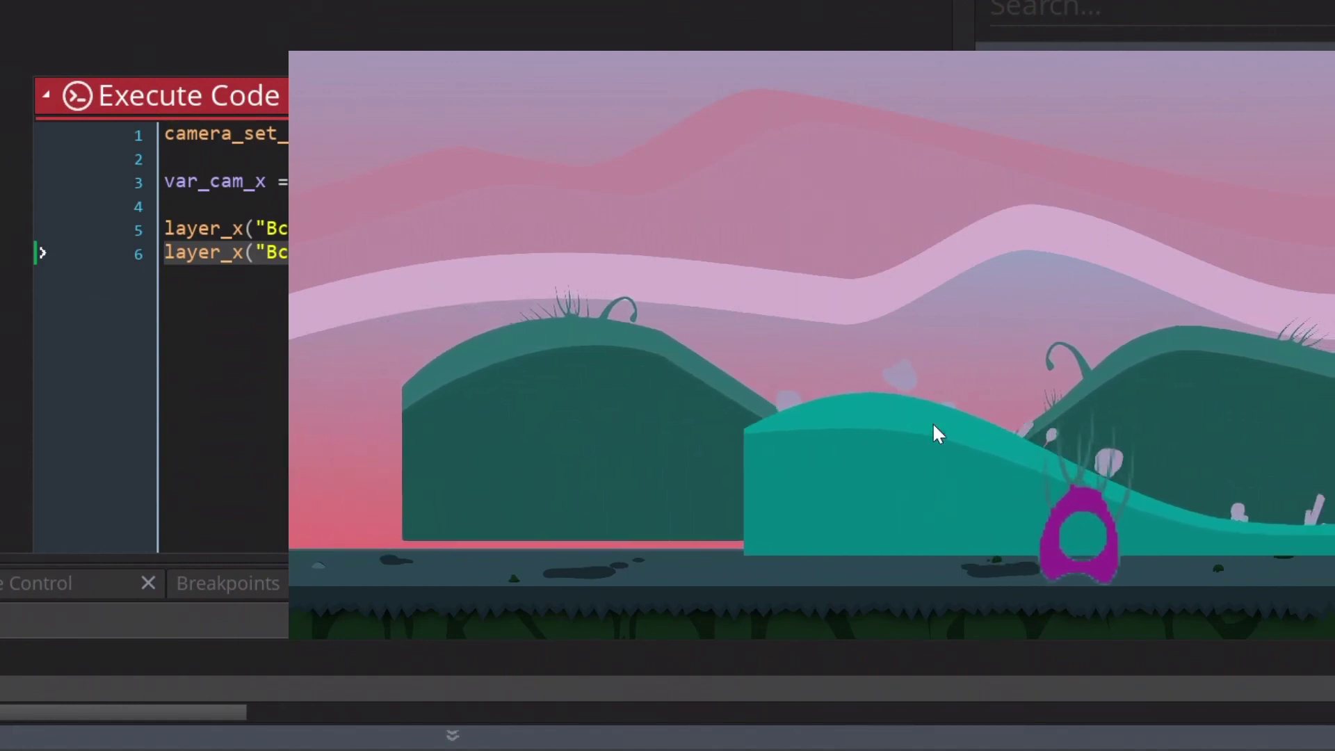
{"action": "key", "text": "Right"}
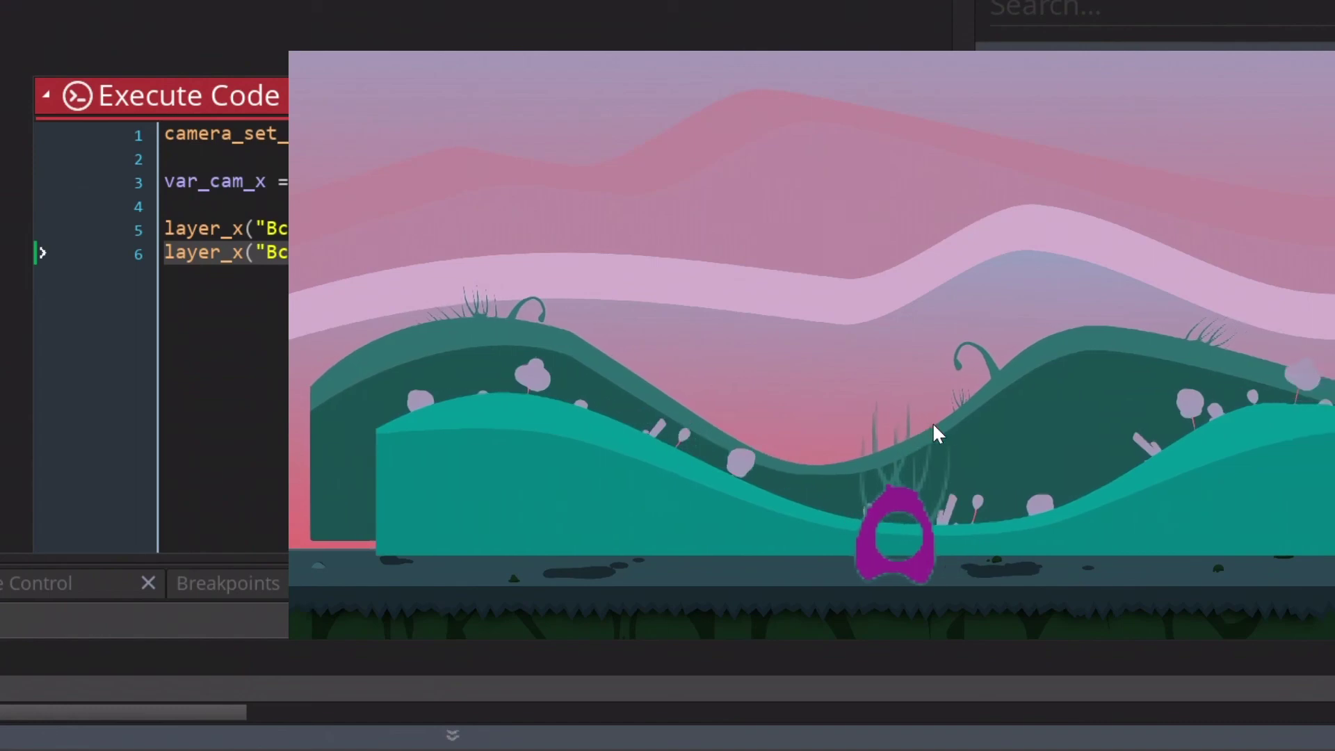
{"action": "key", "text": "Right"}
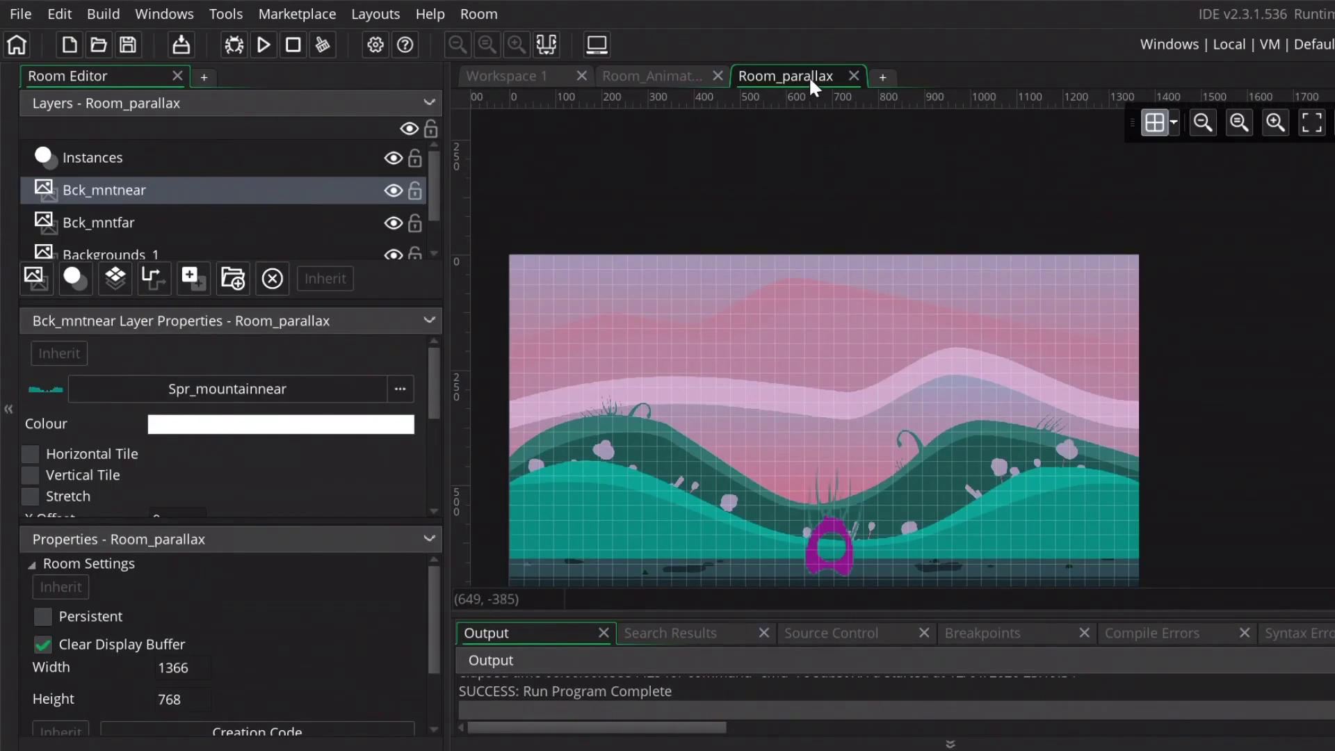
Step: Enable Horizontal Tile for both the Bck_mntnear and Bck_mntfar layers
{"action": "left_click", "coordinate": [29, 453]}
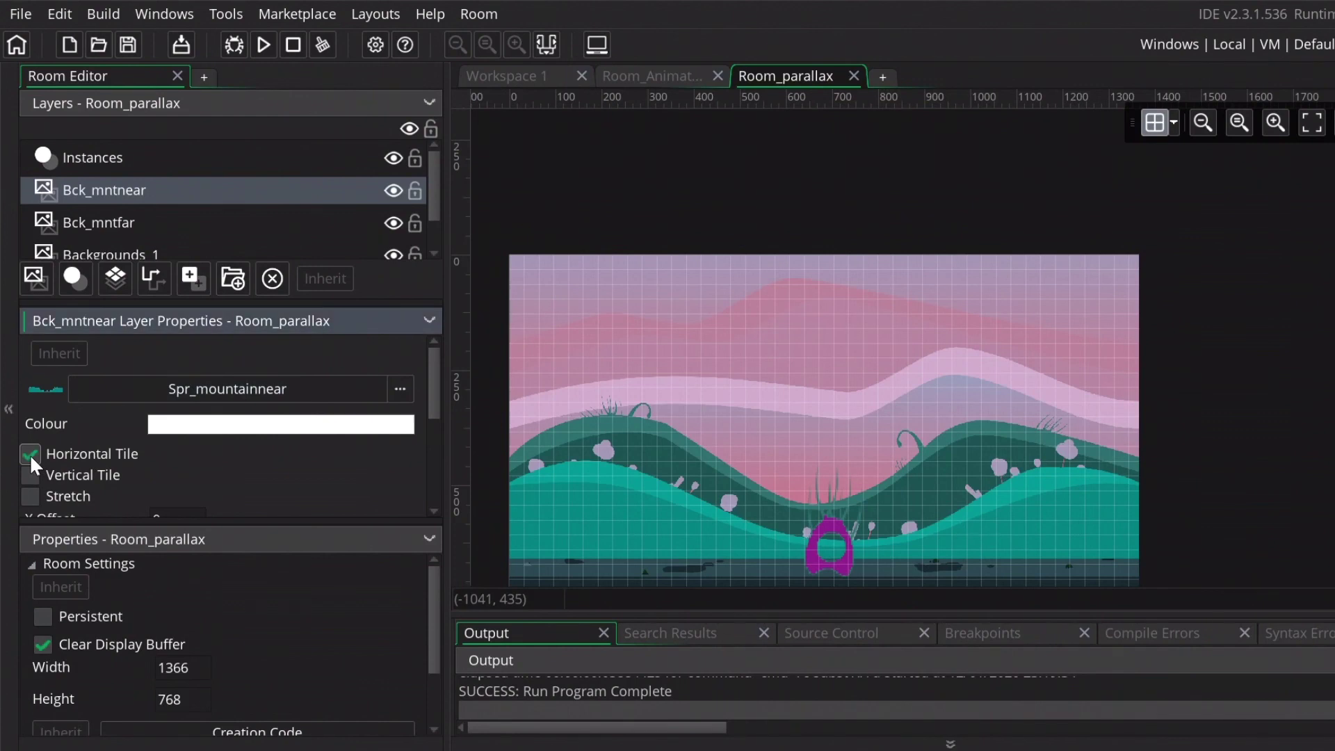
{"action": "left_click", "coordinate": [77, 230]}
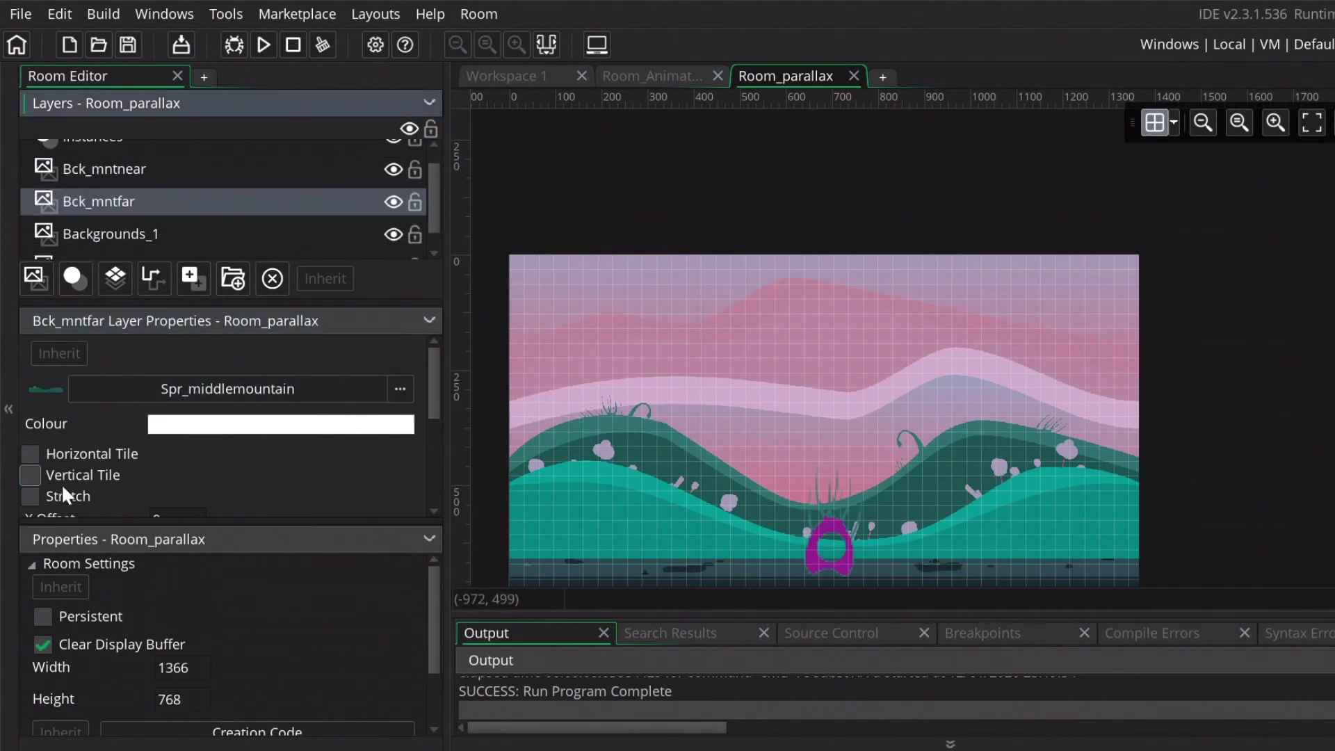
{"action": "left_click", "coordinate": [33, 453]}
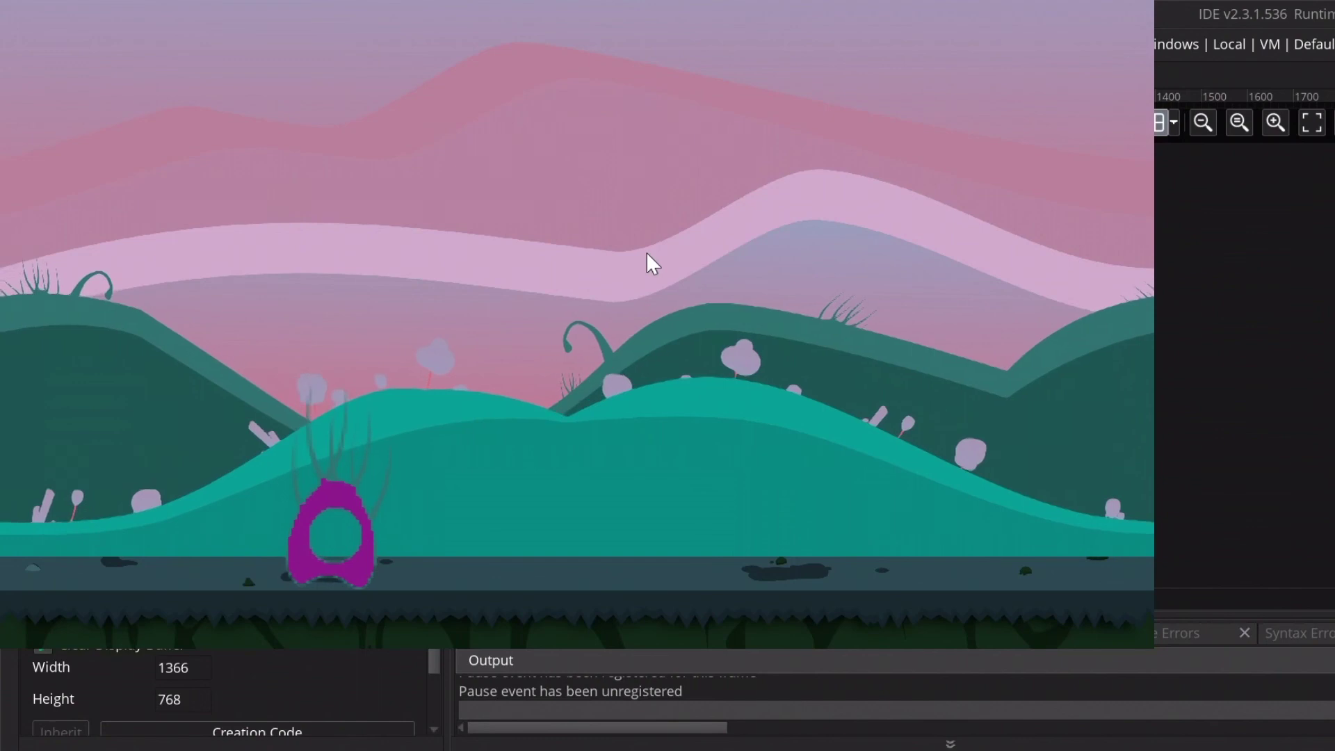
Step: Walk the hedgehog right as the near and far tiled mountains scroll behind it
{"action": "key", "text": "Right"}
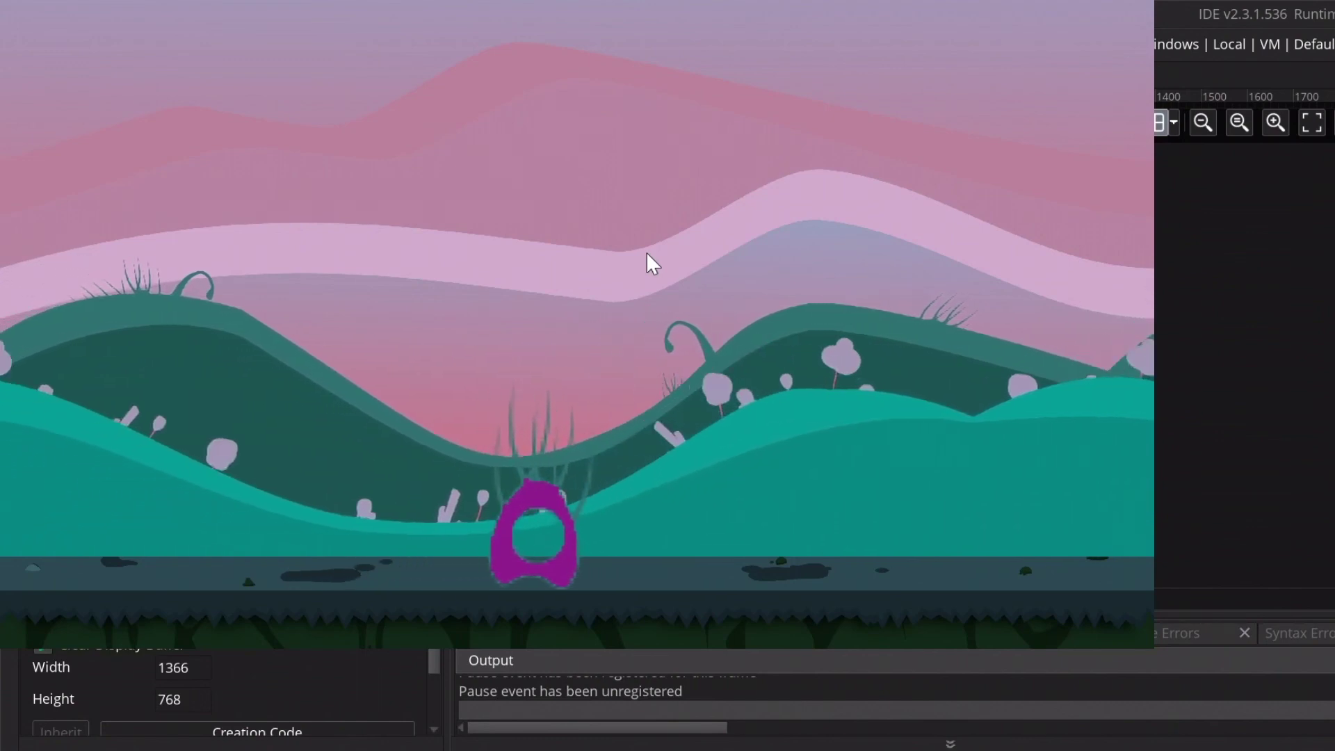
{"action": "key", "text": "Right"}
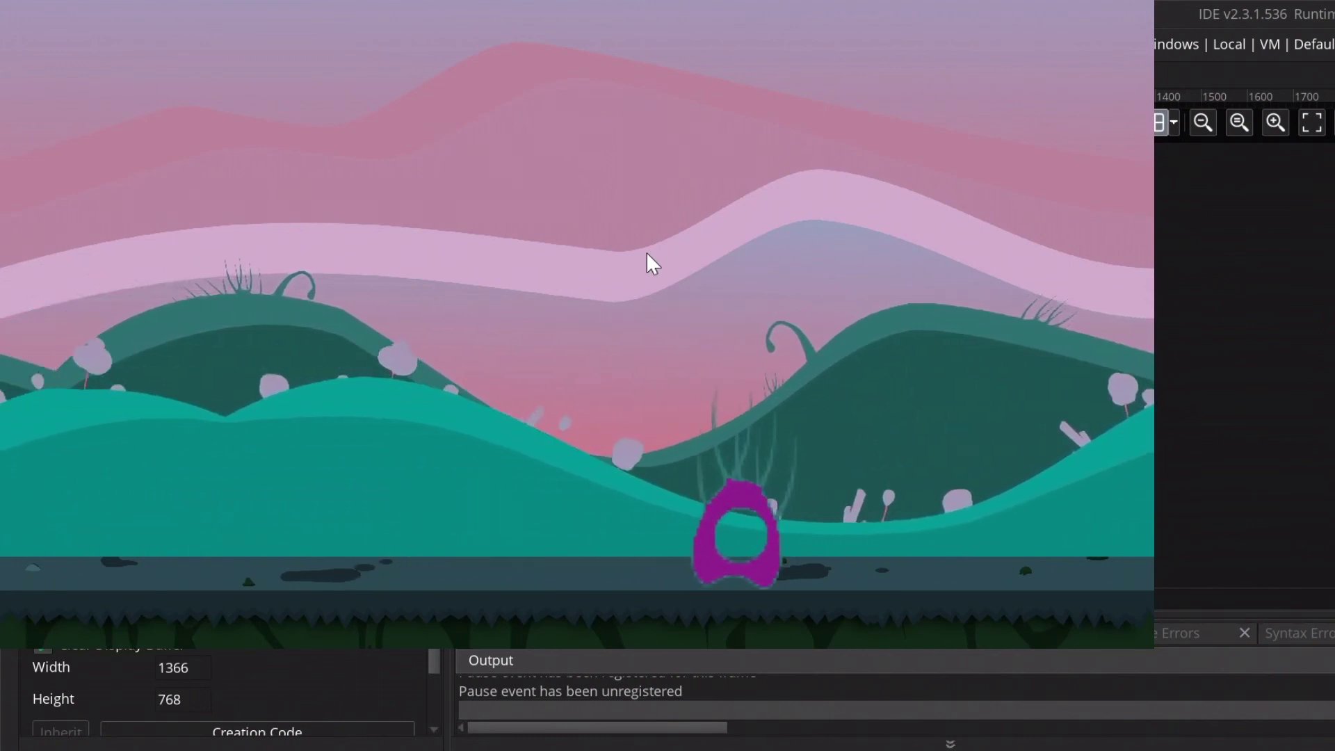
{"action": "key", "text": "Right"}
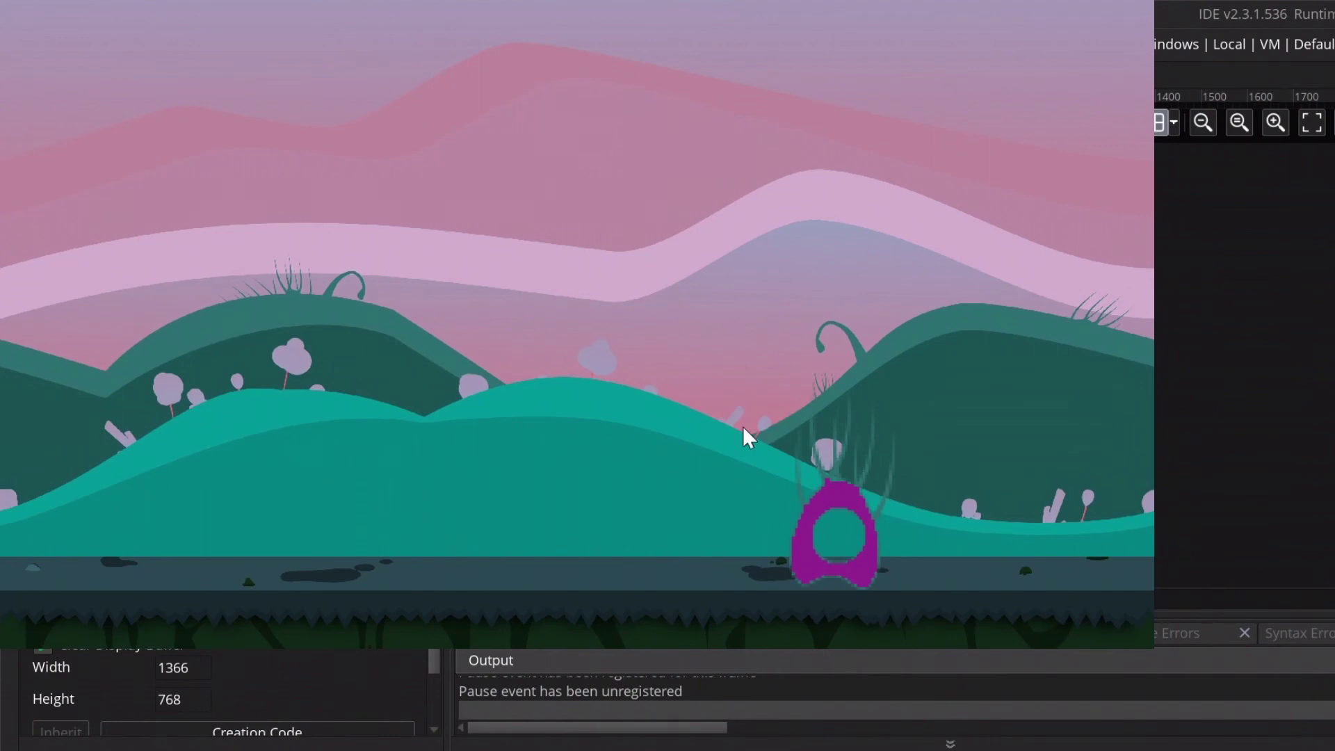